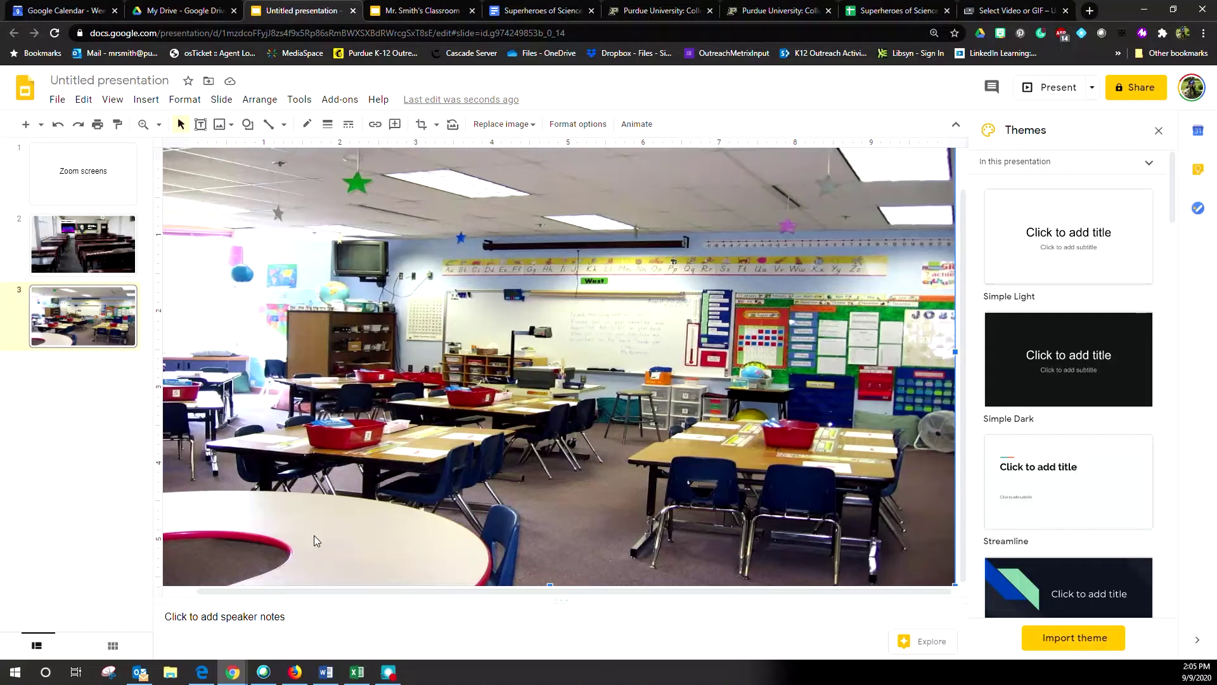
pyautogui.click(148, 103)
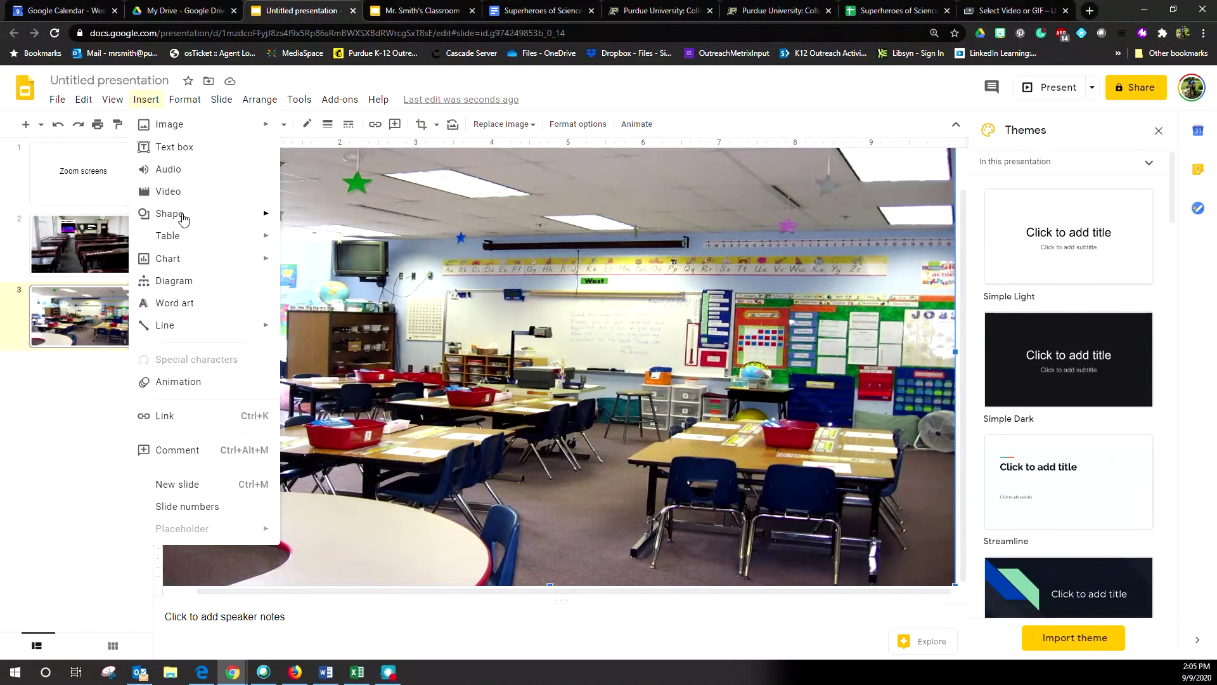
pyautogui.moveTo(238, 220)
pyautogui.click(407, 542)
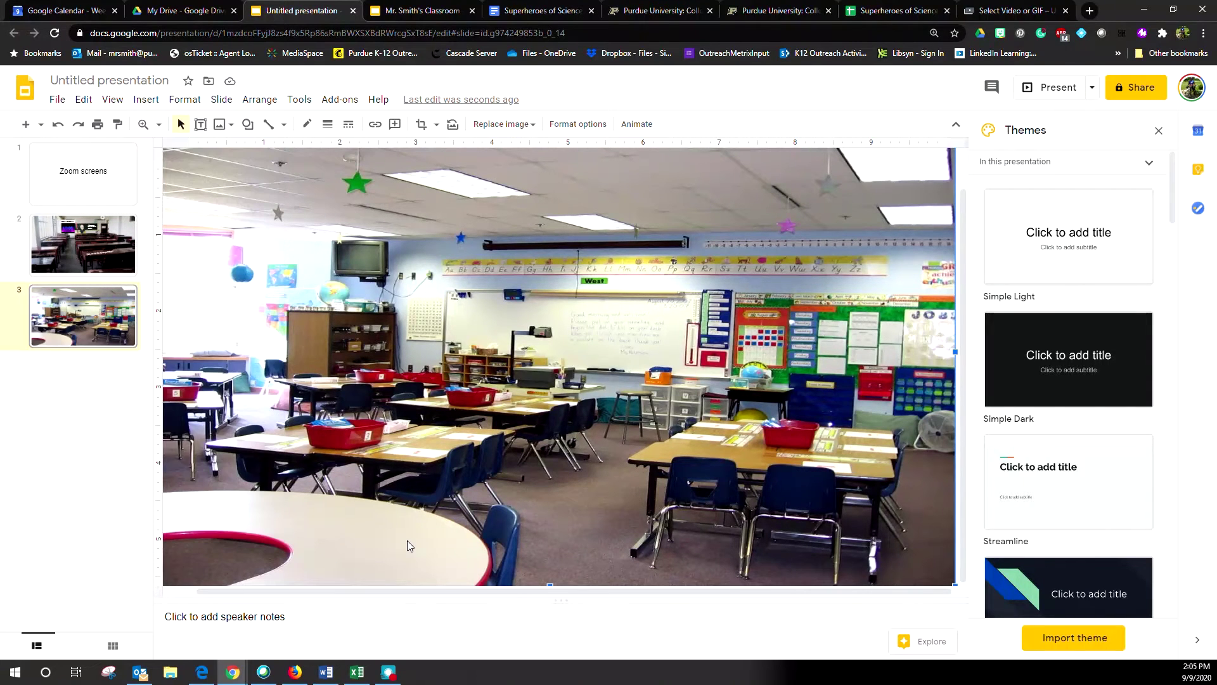
# Step: Try to search the web from within the presentation for "folder" and "folder icon" images
pyautogui.click(221, 126)
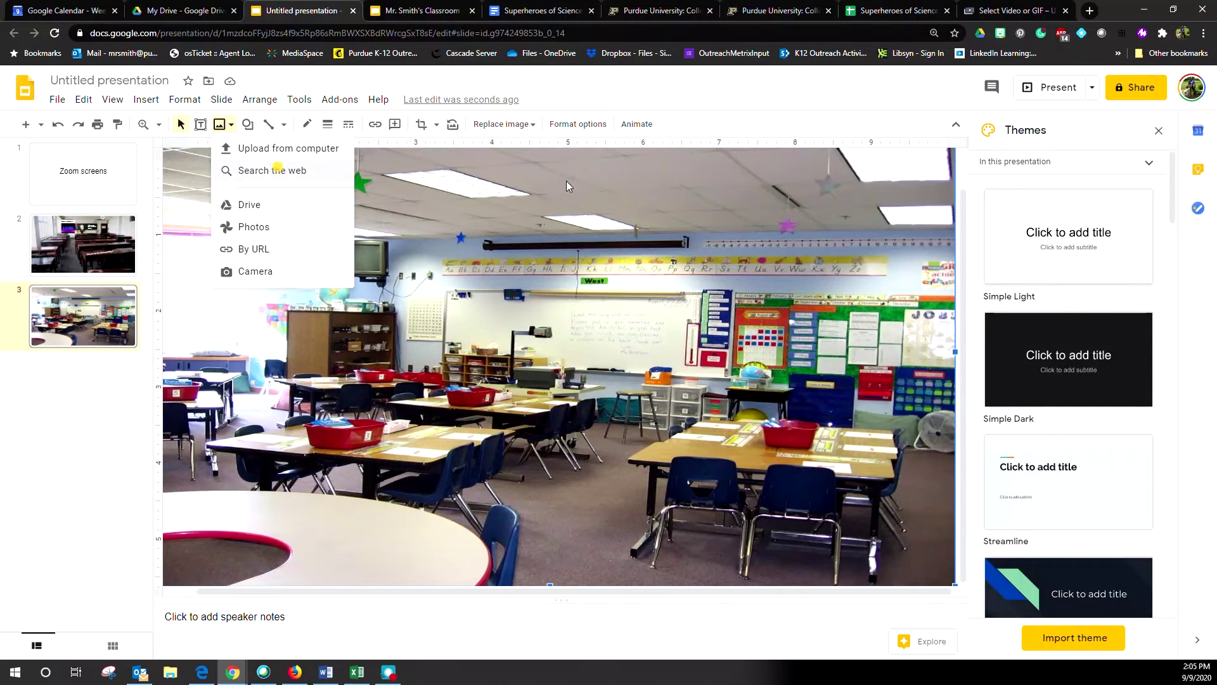
pyautogui.click(274, 170)
pyautogui.moveTo(1055, 127); pyautogui.dragTo(994, 131)
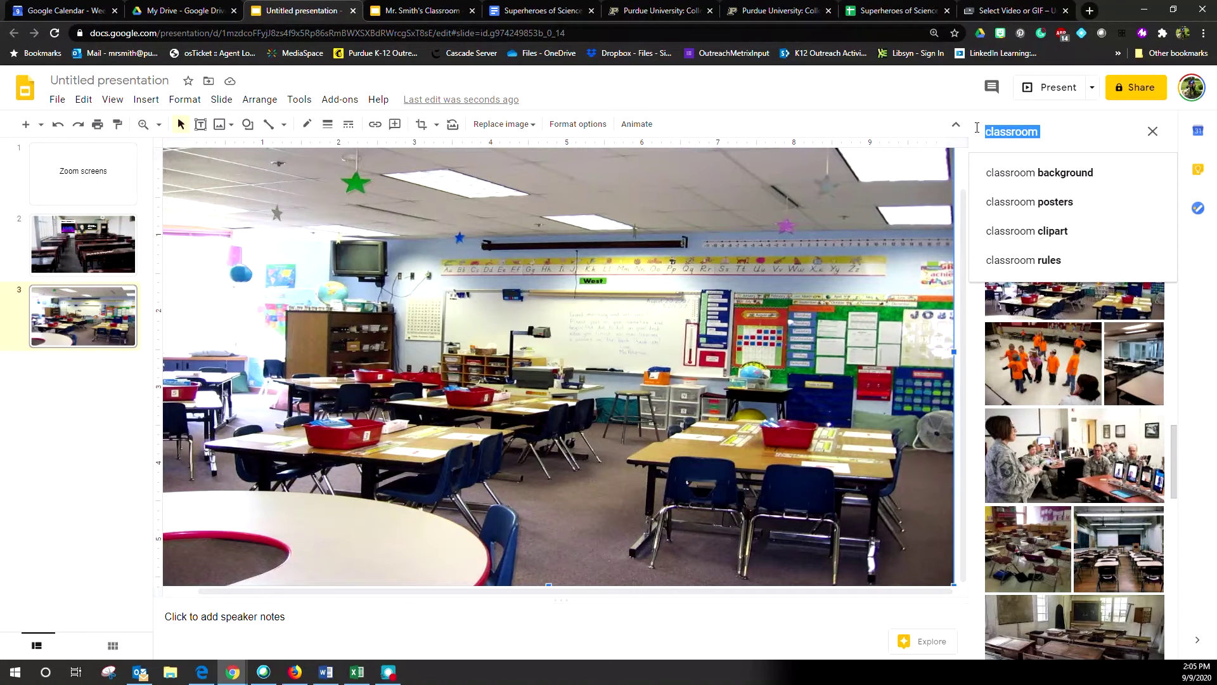
pyautogui.write('folder')
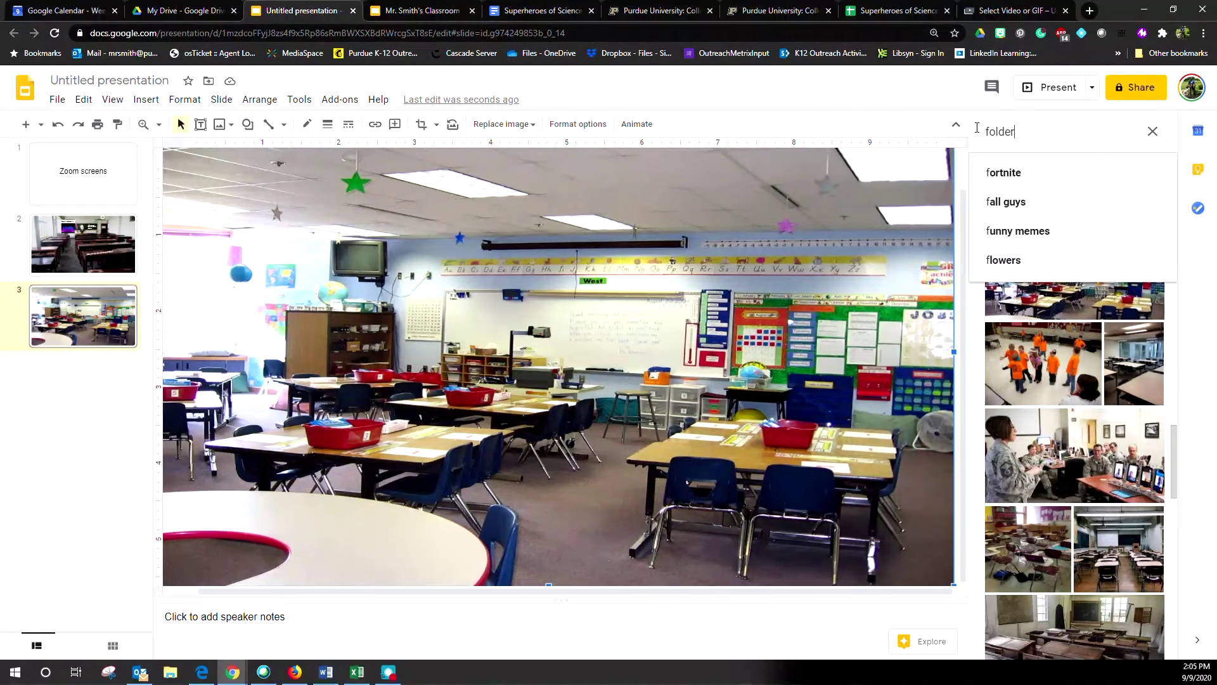
pyautogui.press('Return')
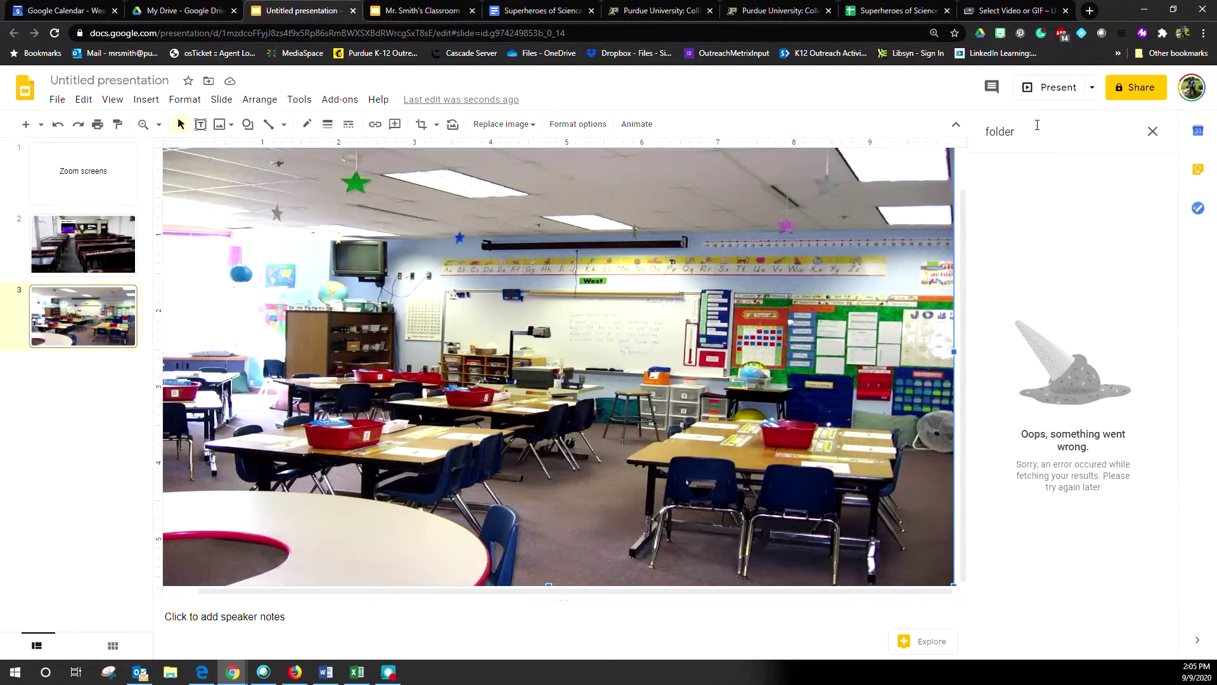
pyautogui.click(1036, 125)
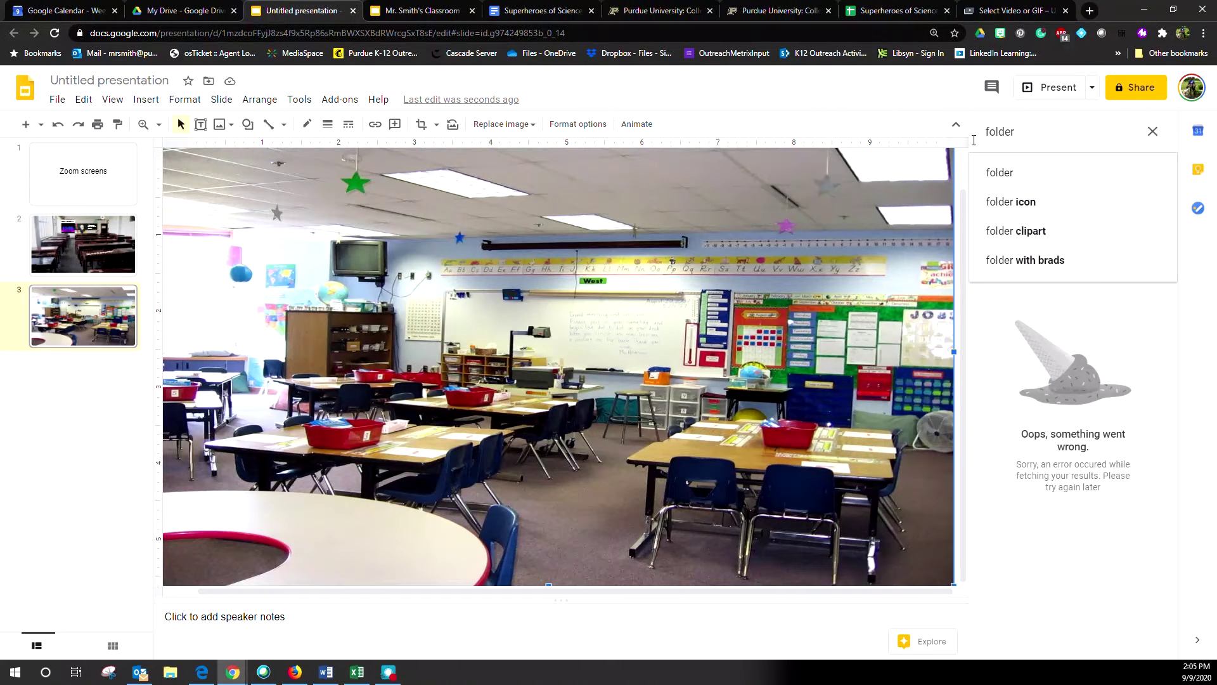
pyautogui.click(1036, 203)
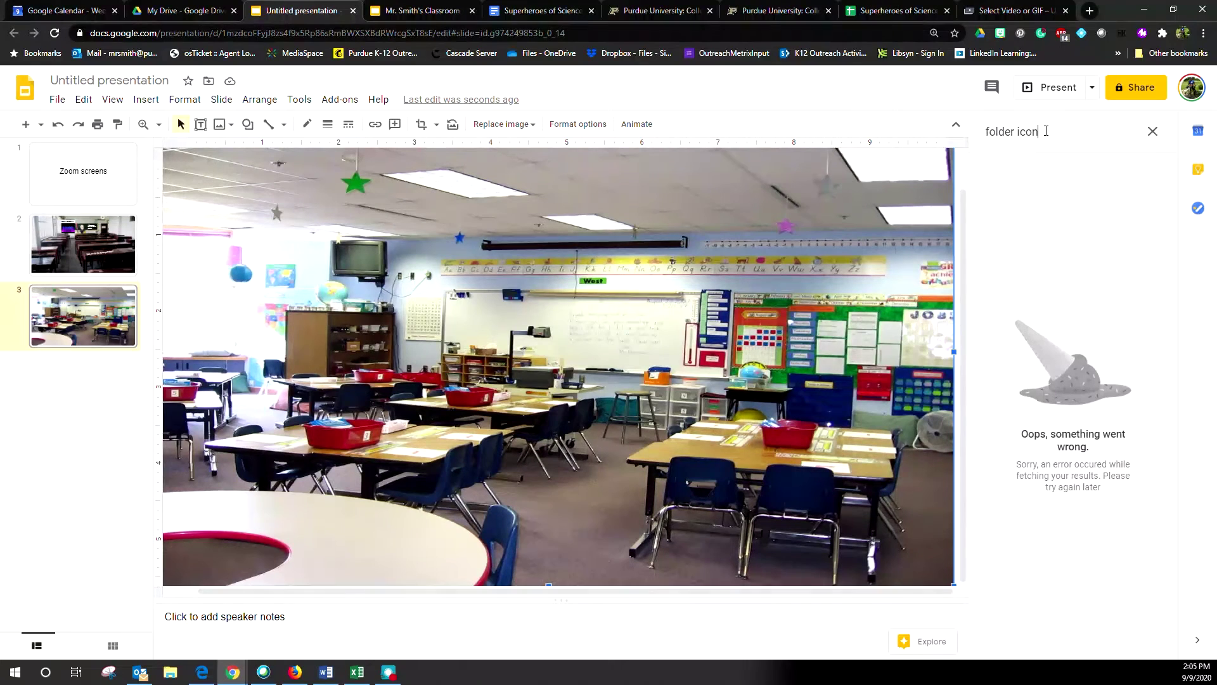
# Step: Change the image search term to "file folder" and run the search
pyautogui.moveTo(1046, 131); pyautogui.dragTo(957, 130)
pyautogui.write('f')
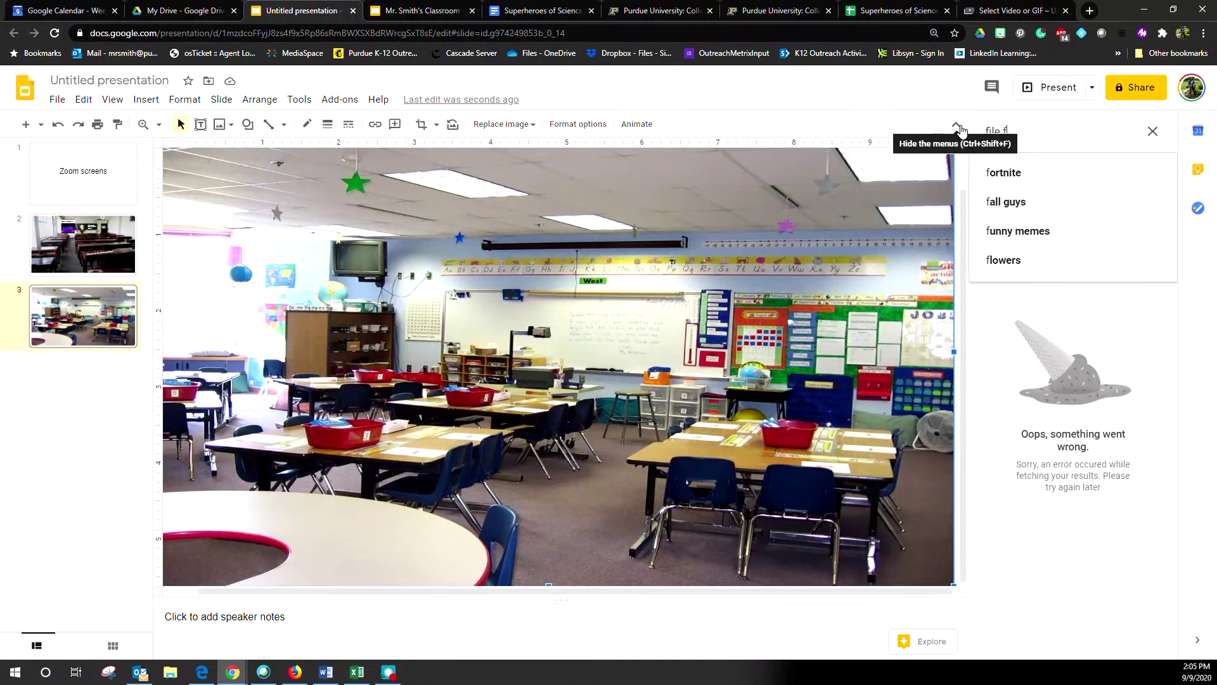
pyautogui.write('lle folder')
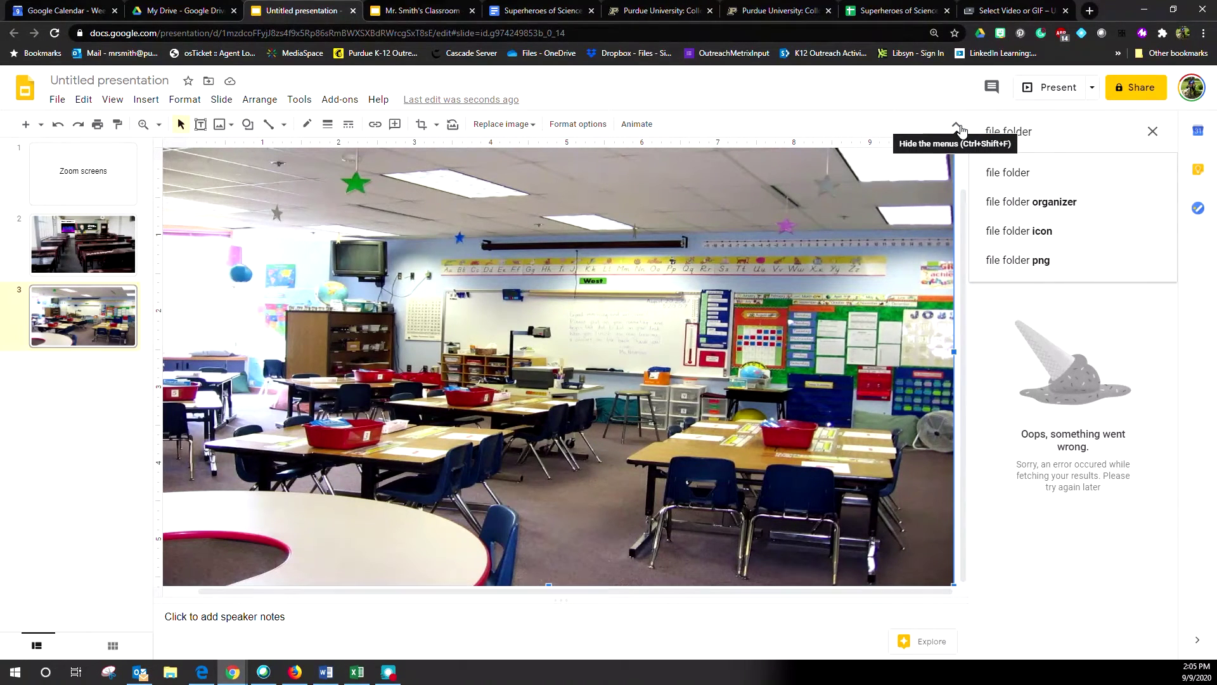
pyautogui.press('Return')
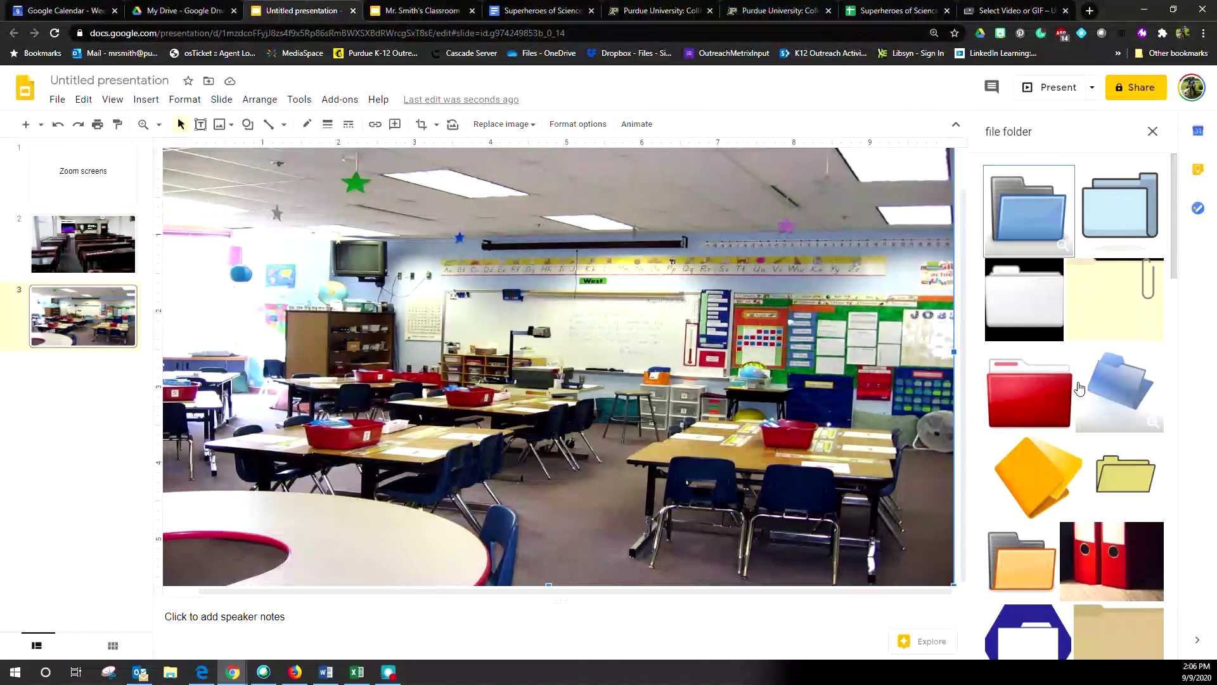
# Step: Look through the file folder image results for a picture that suits the classroom slide
pyautogui.scroll(-1, 1084, 380)
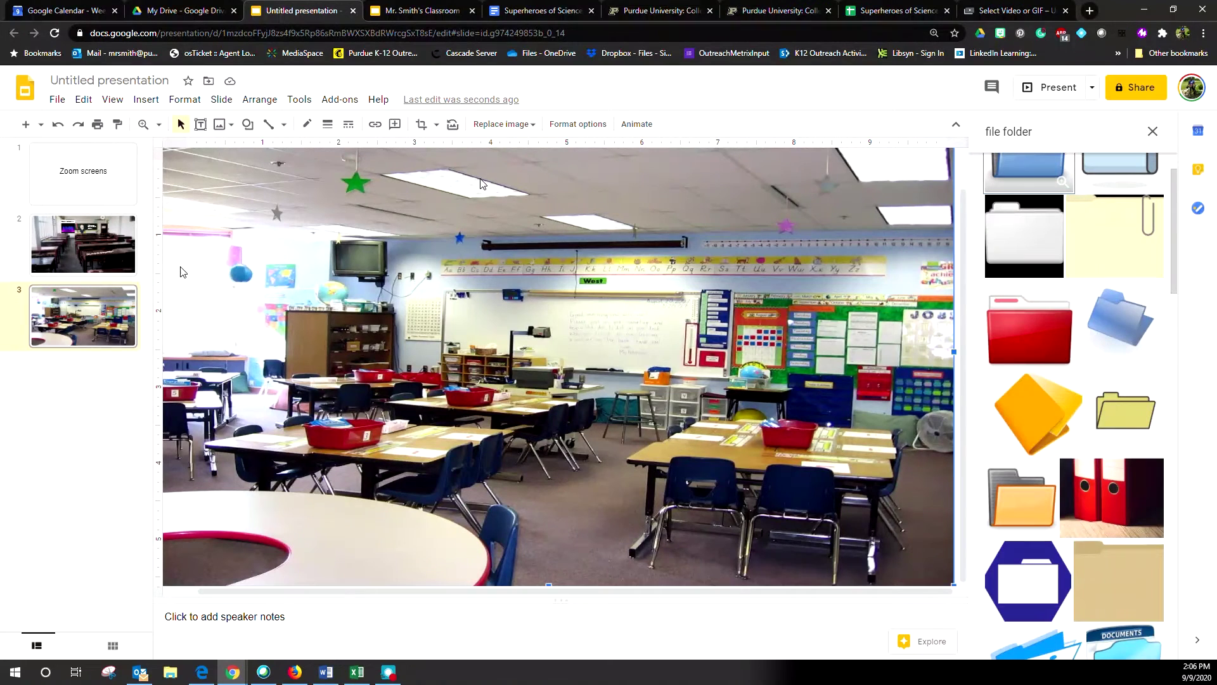
pyautogui.scroll(1, 1028, 415)
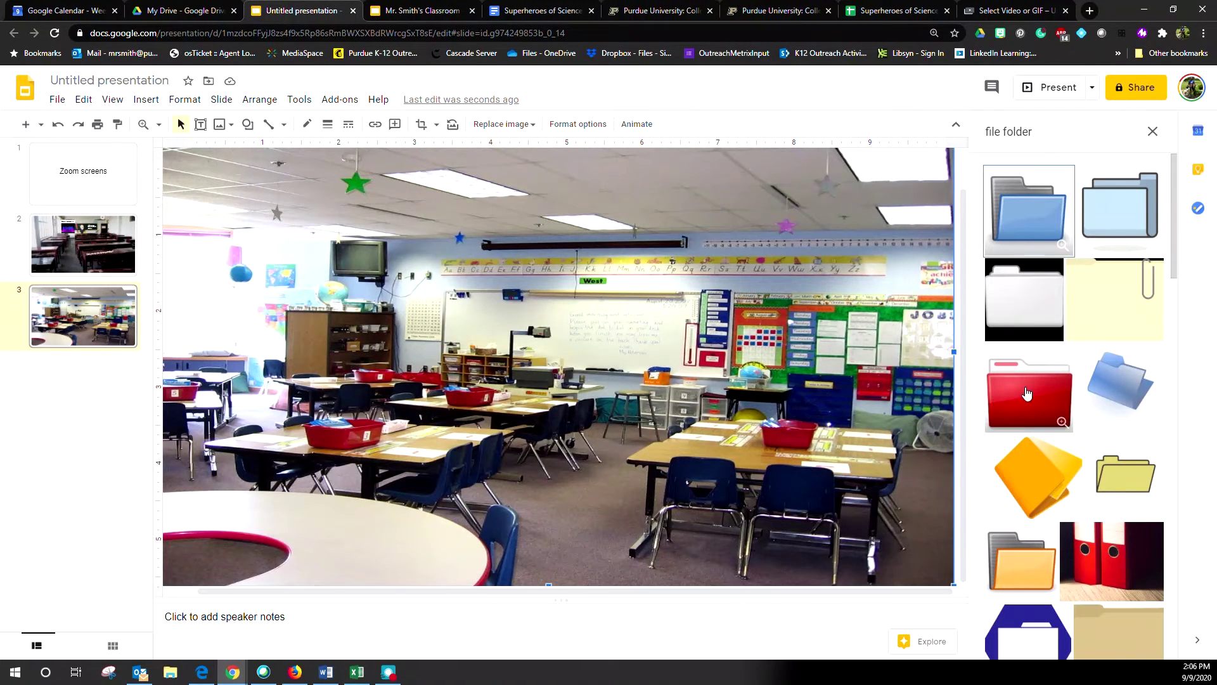
pyautogui.scroll(-6, 1103, 409)
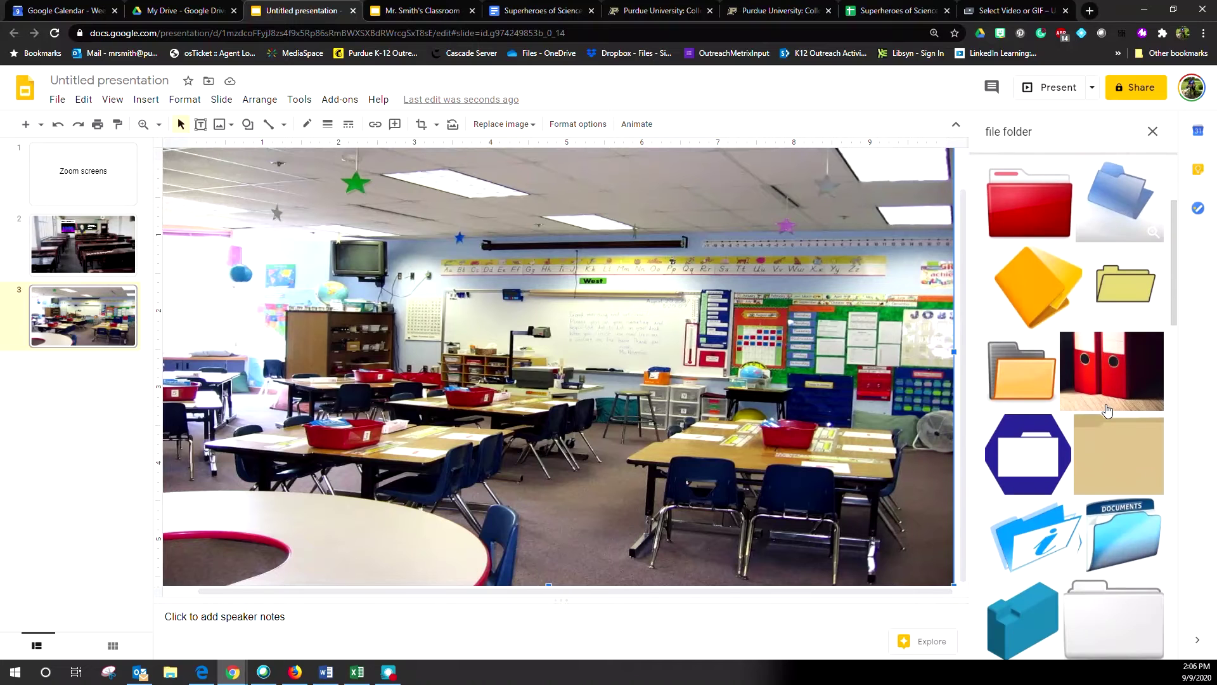
pyautogui.scroll(-5, 1106, 411)
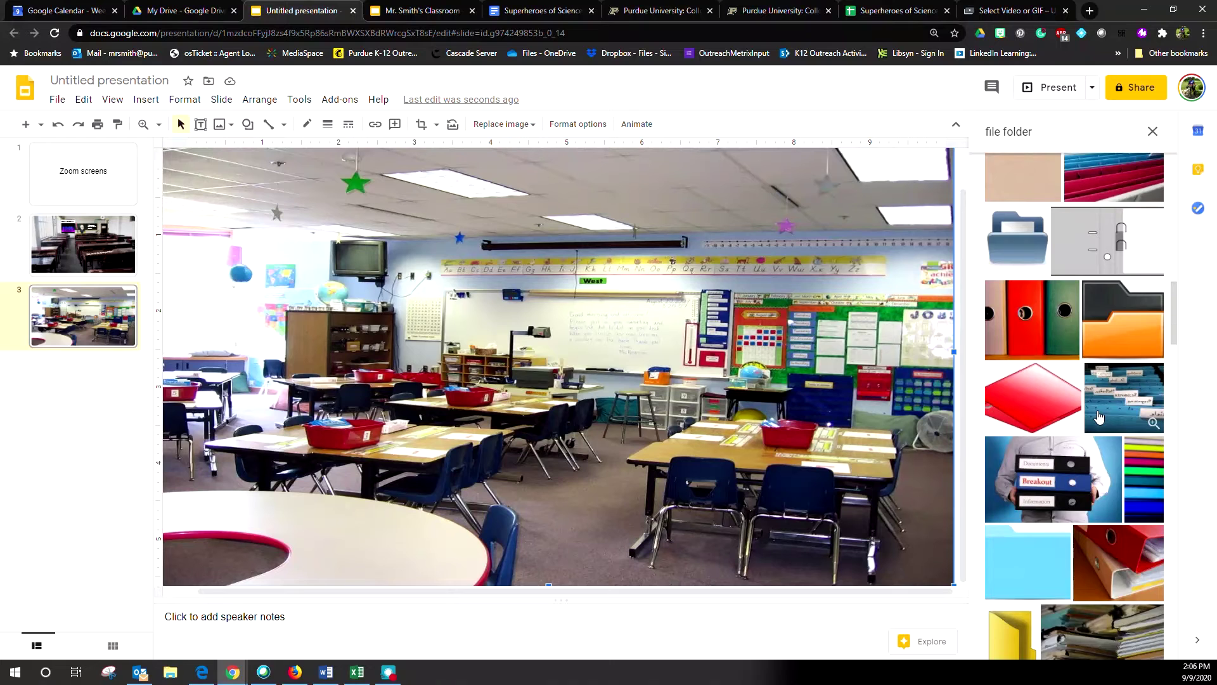
pyautogui.scroll(-8, 1098, 416)
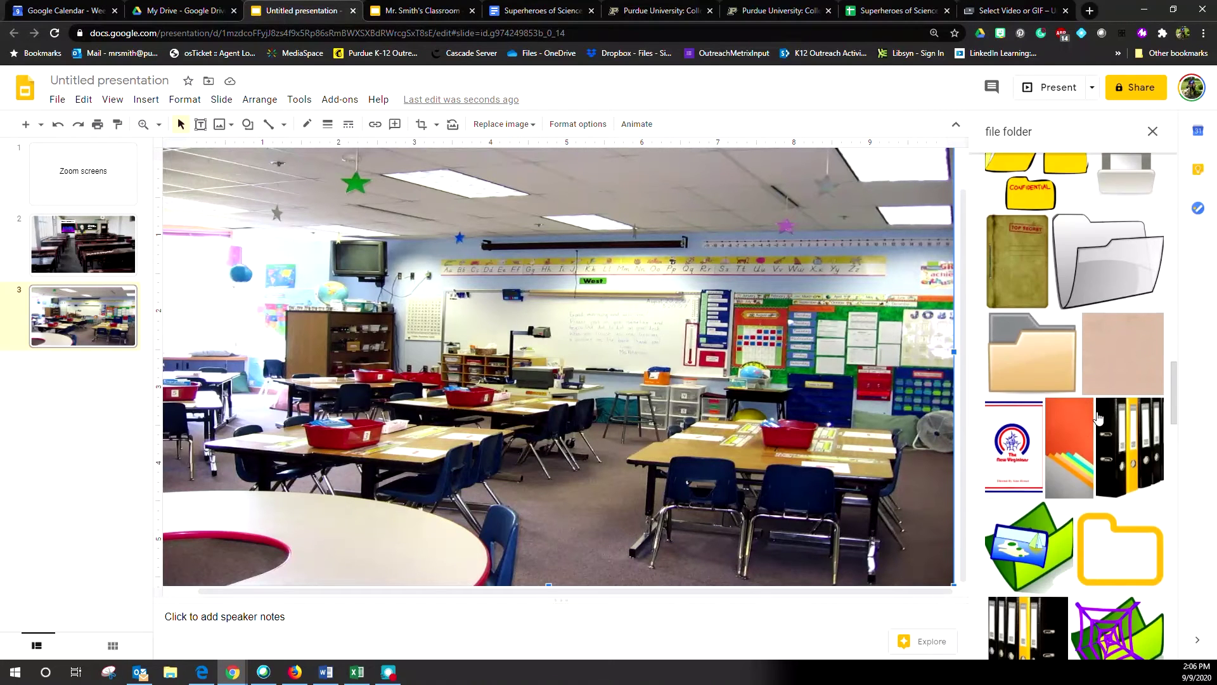
pyautogui.scroll(-5, 1099, 416)
pyautogui.scroll(5, 1095, 426)
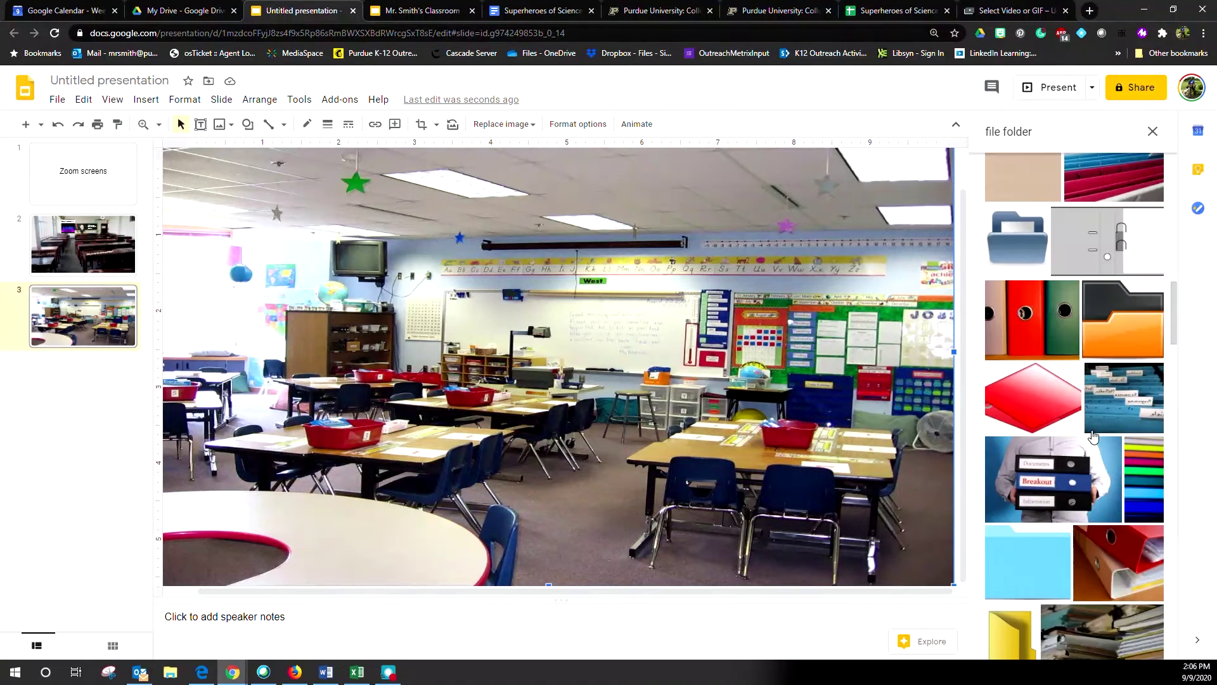
pyautogui.scroll(-5, 1093, 436)
pyautogui.scroll(5, 1093, 436)
pyautogui.scroll(8, 1028, 415)
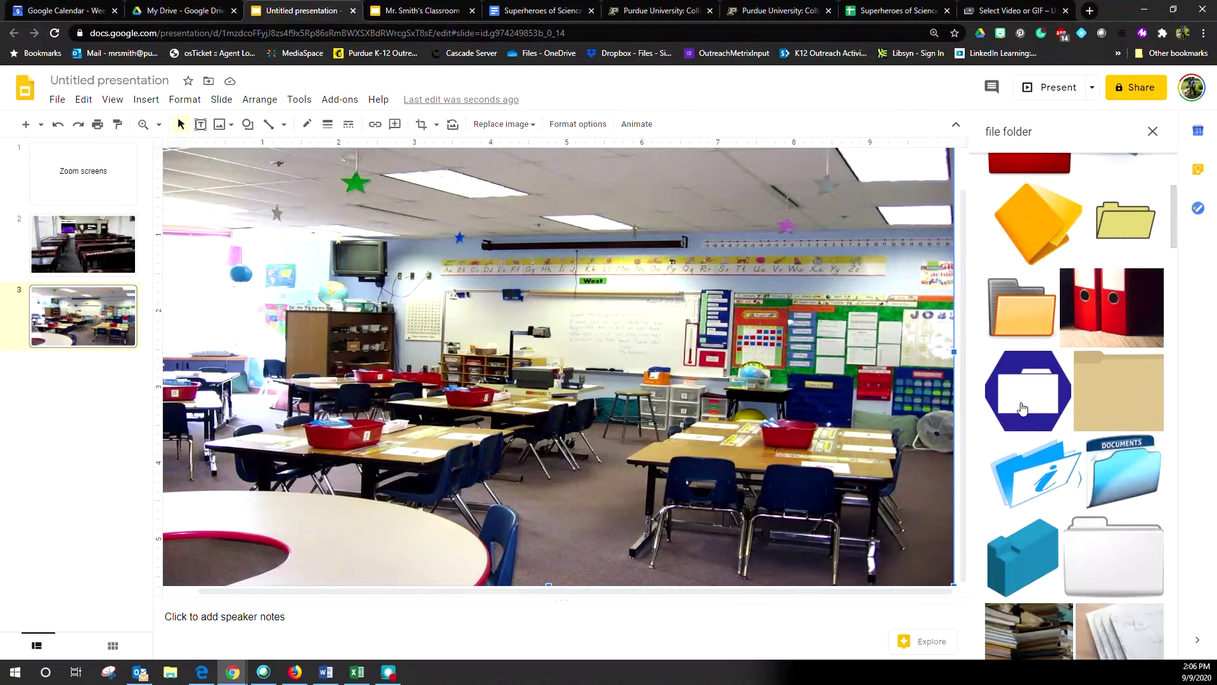
pyautogui.scroll(4, 1022, 407)
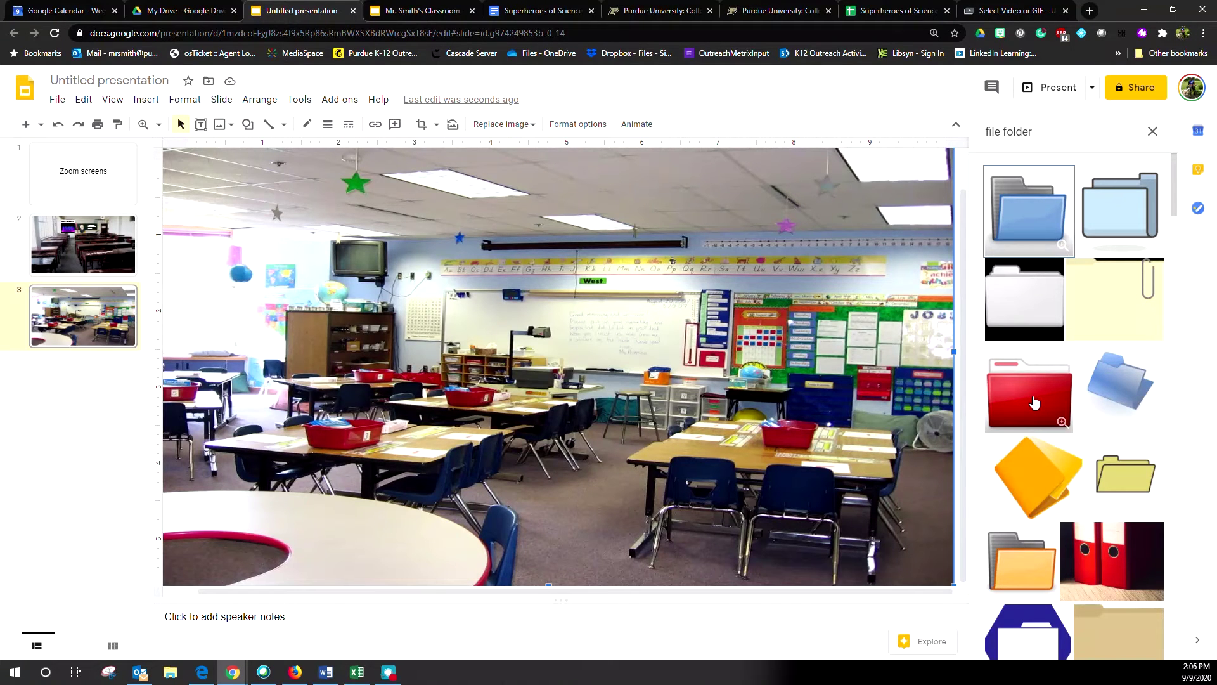
# Step: Try to insert the red folder image into the classroom slide and dismiss the resulting notice
pyautogui.click(1034, 403)
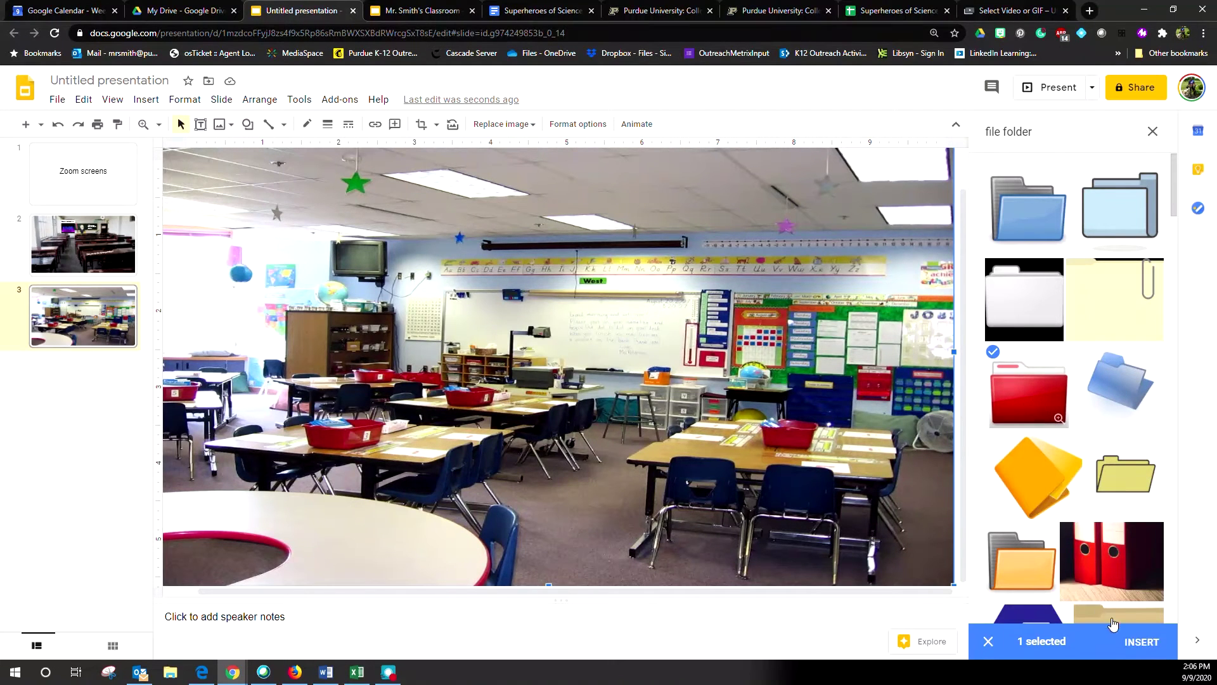
pyautogui.click(1140, 644)
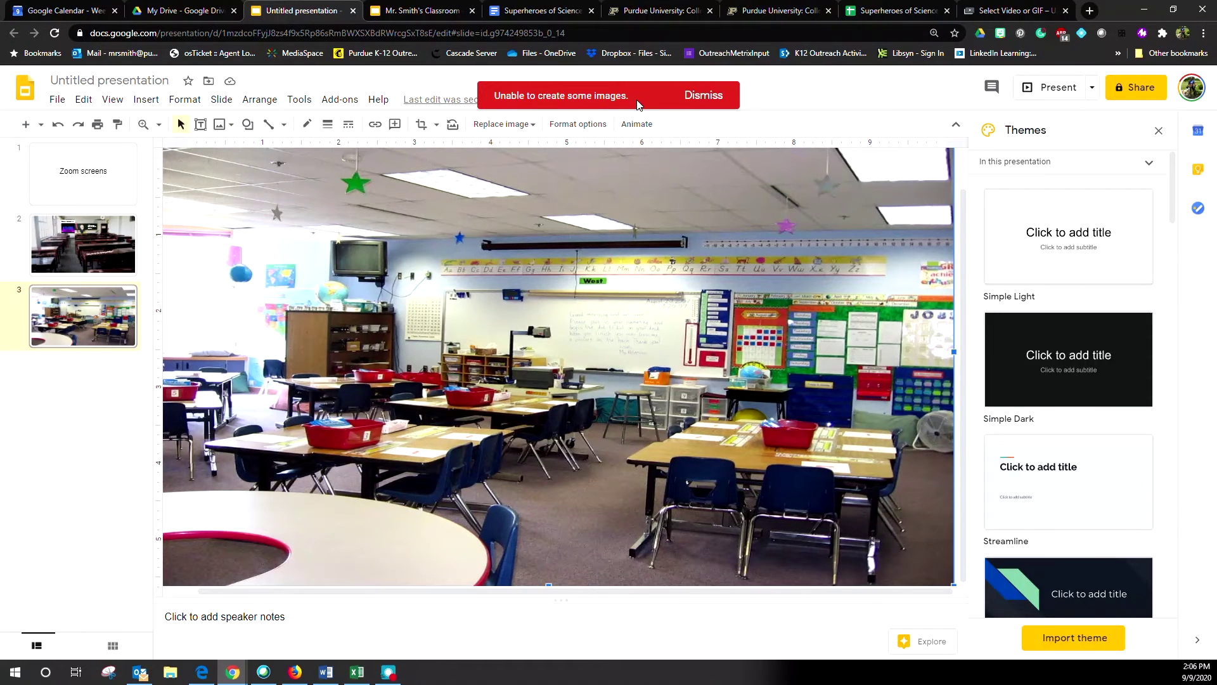
pyautogui.click(705, 99)
# Step: Search Google for "file folder clipart" in a new browser tab and show the image results
pyautogui.click(1090, 10)
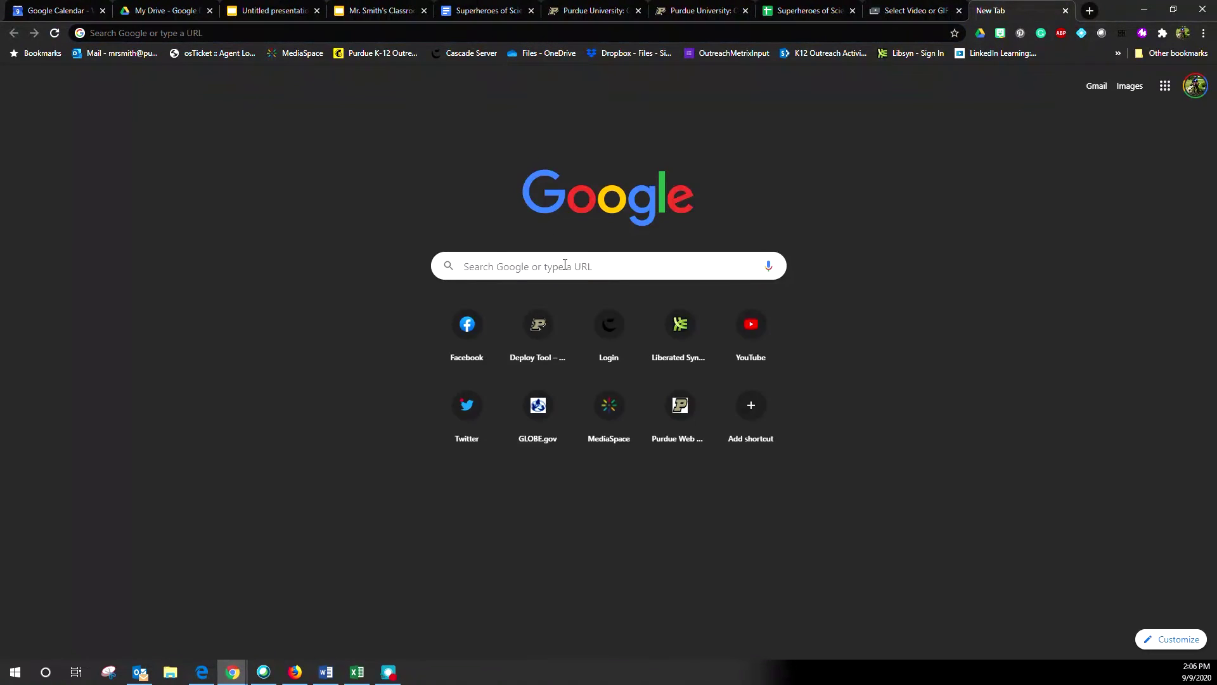
pyautogui.click(565, 264)
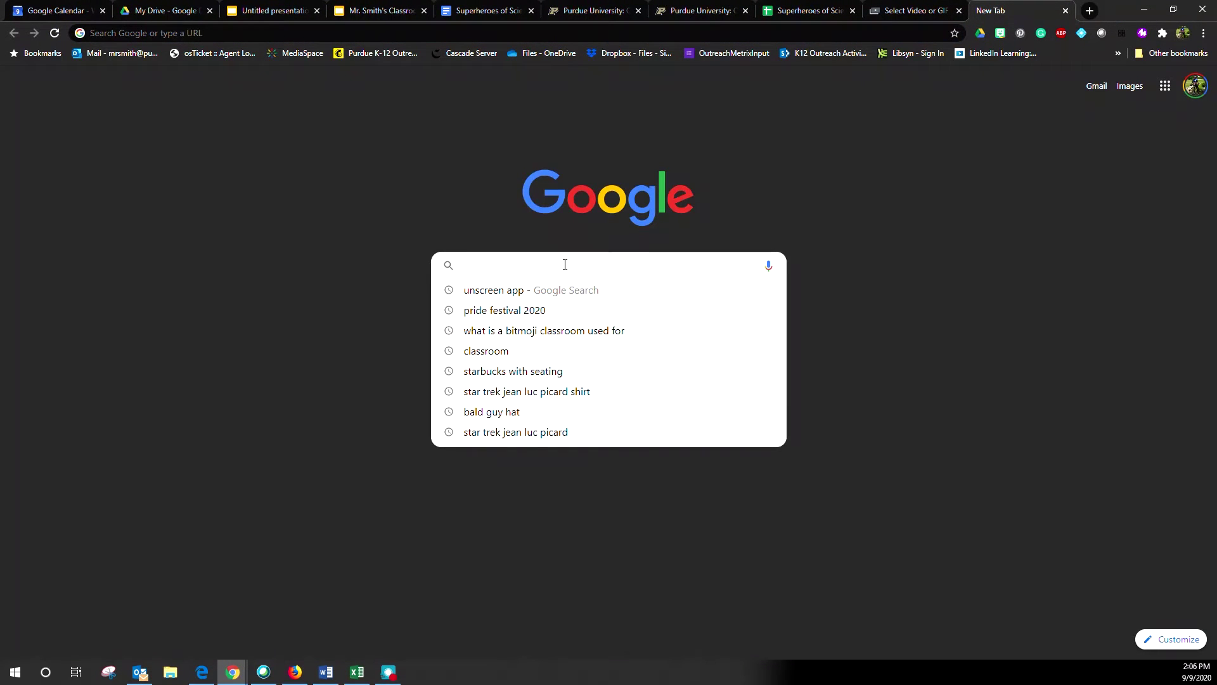
pyautogui.write('file fol')
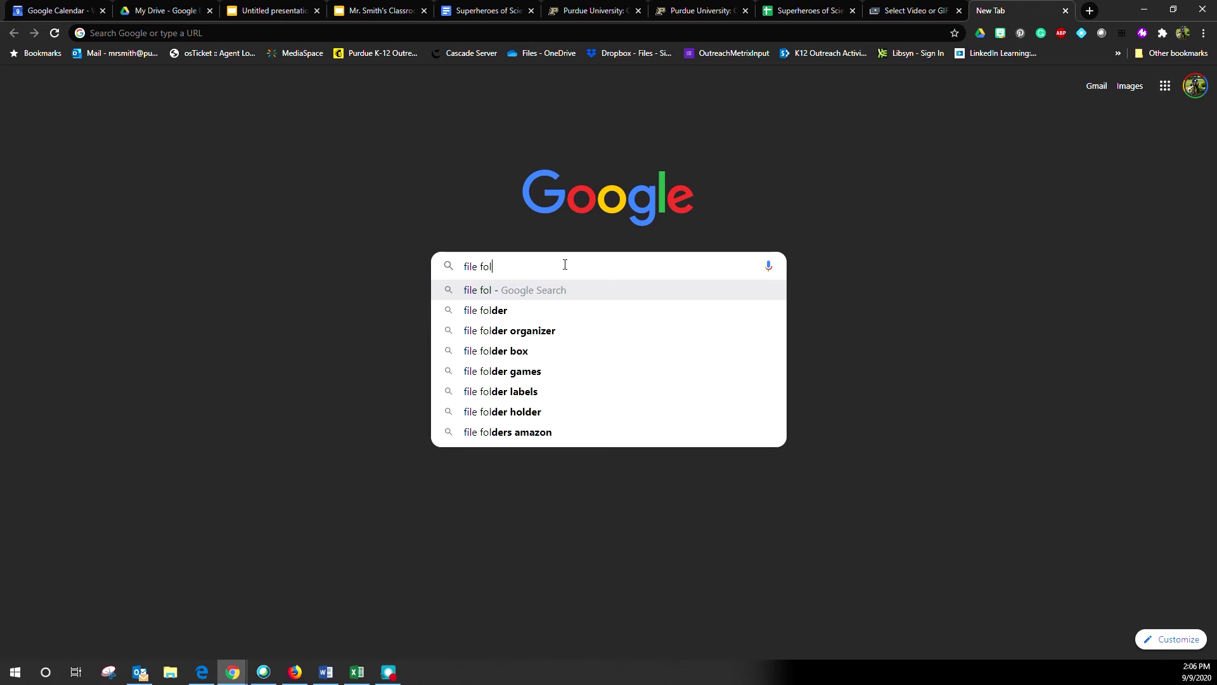
pyautogui.write('der clipar')
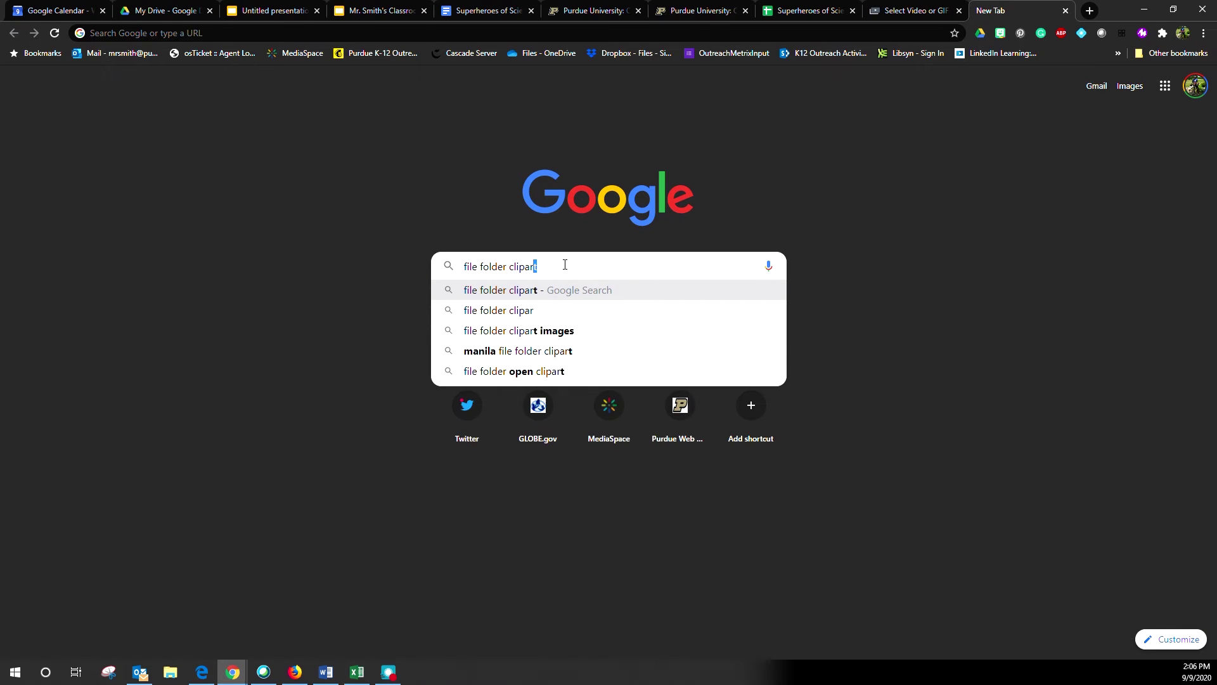
pyautogui.press('Return')
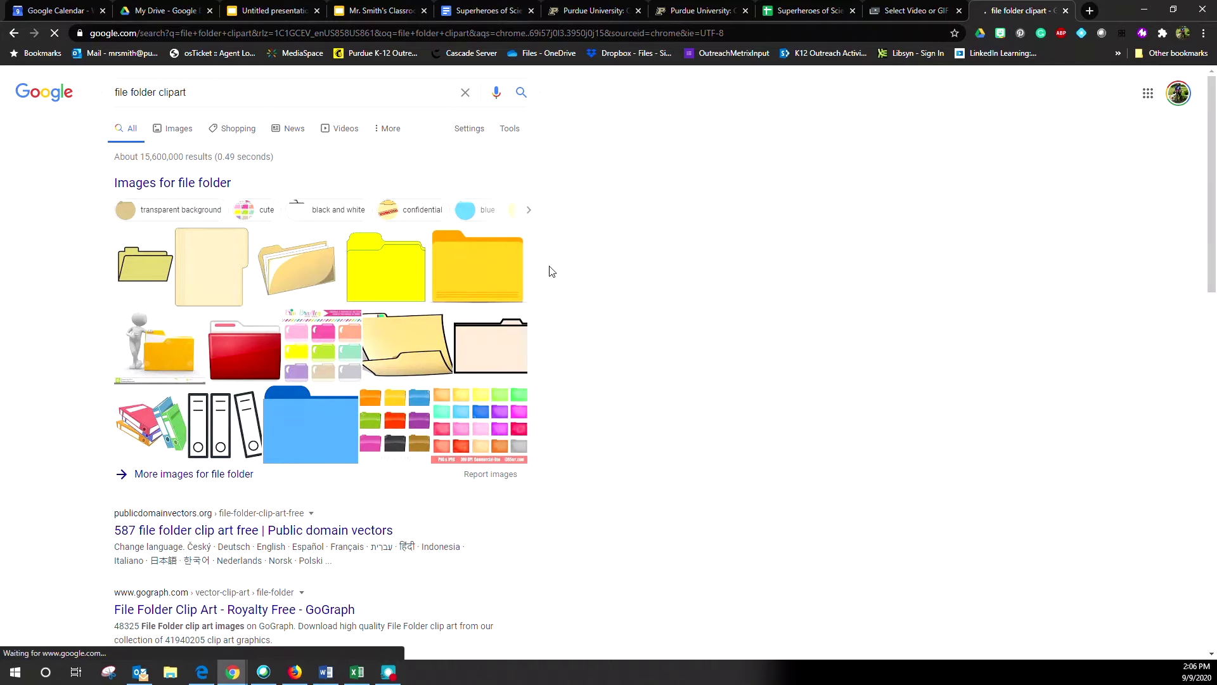
pyautogui.click(175, 129)
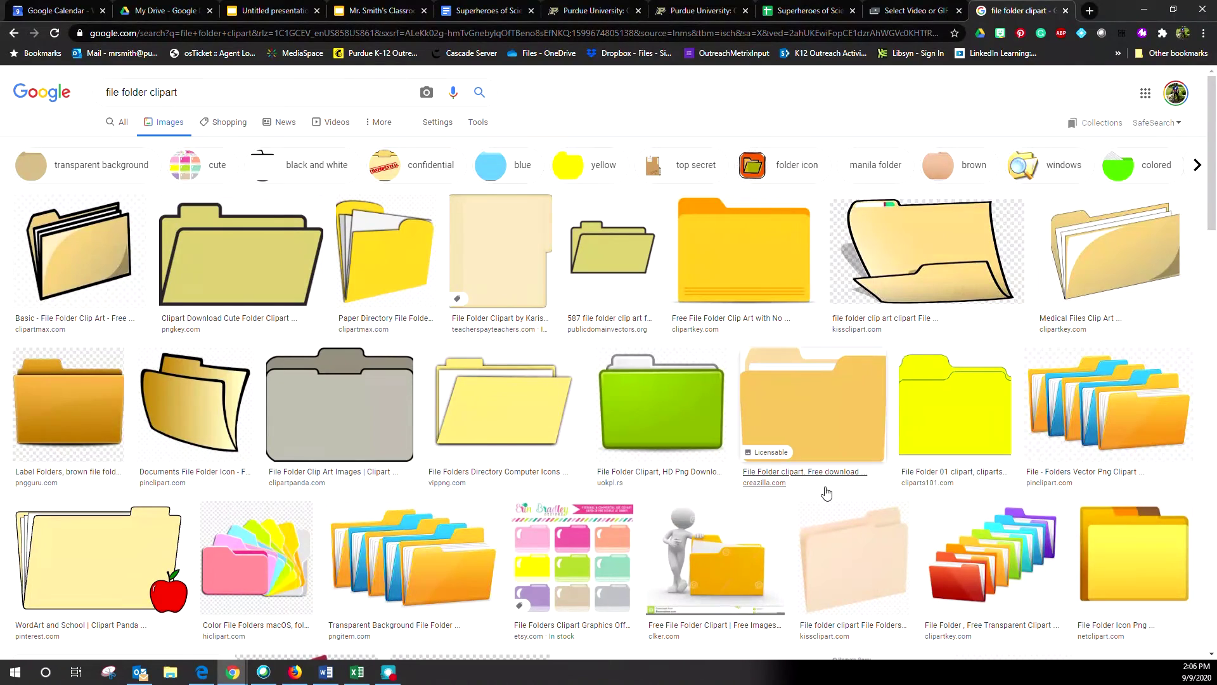
# Step: Find the green file folder clipart in the results, enlarge it and copy the image
pyautogui.scroll(-7, 826, 492)
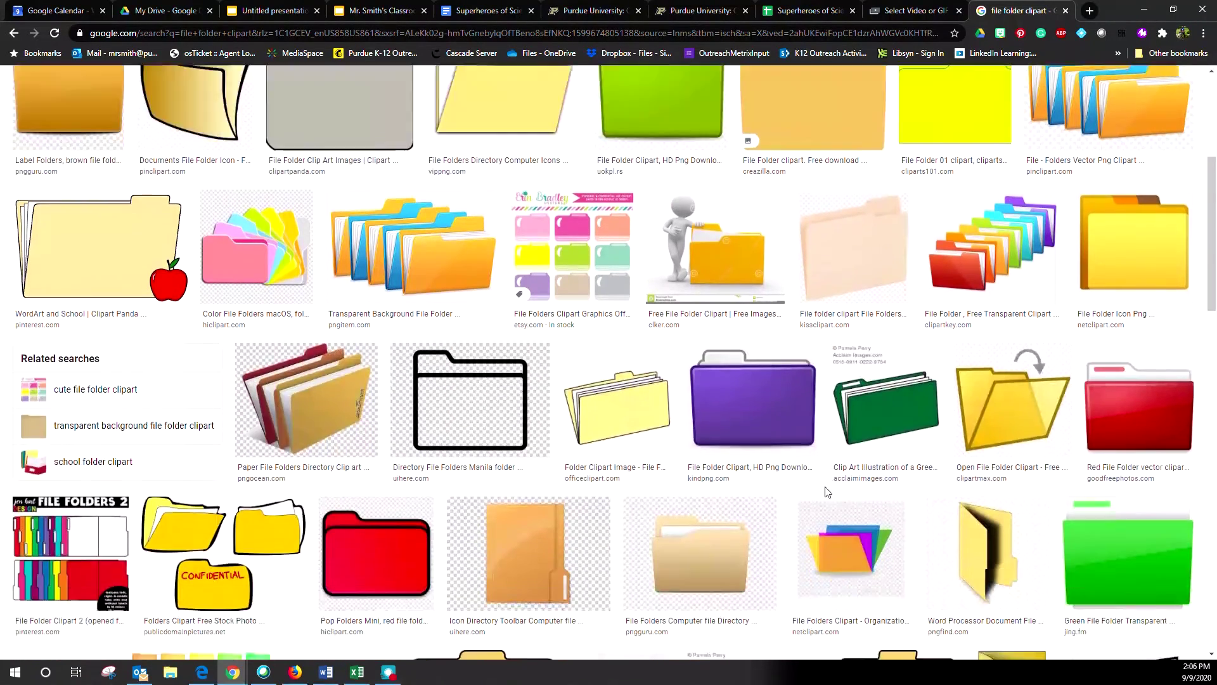
pyautogui.scroll(5, 817, 487)
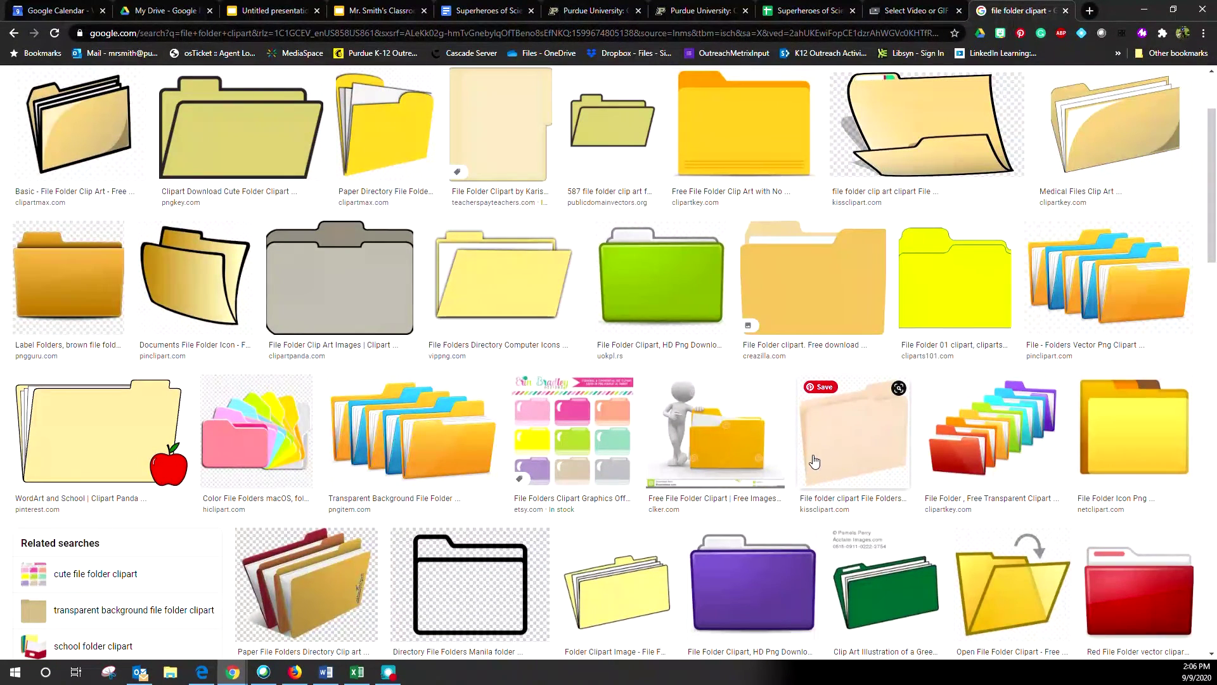
pyautogui.scroll(2, 814, 460)
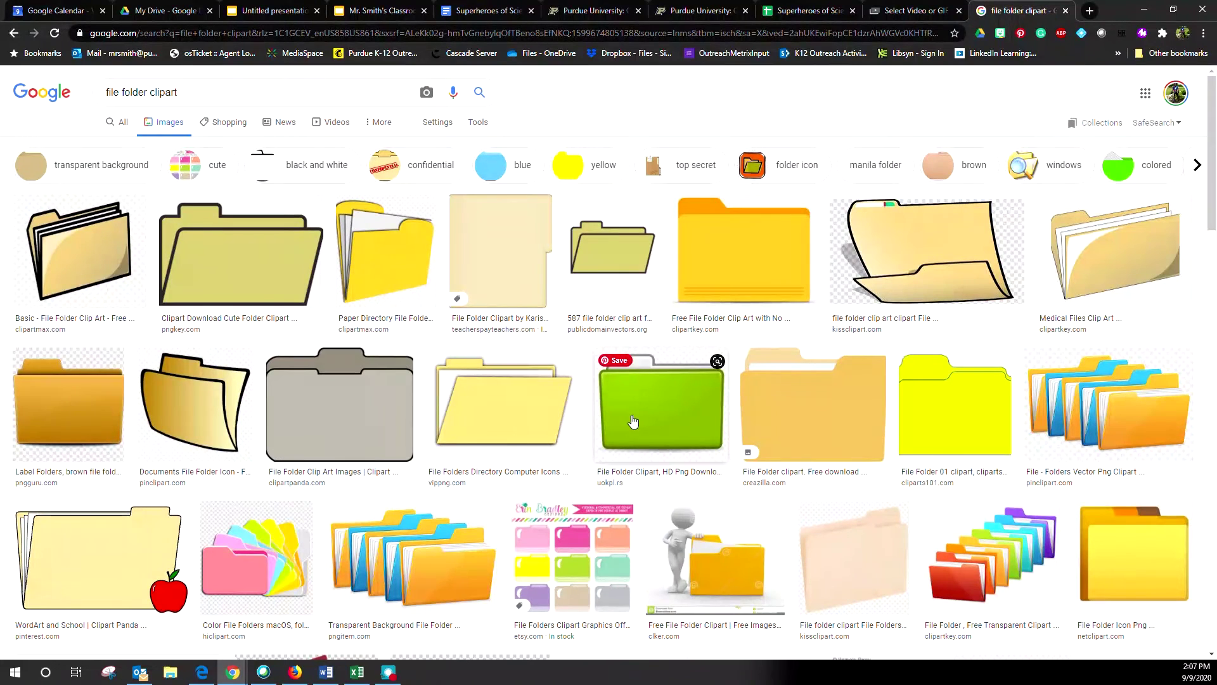
pyautogui.click(672, 410)
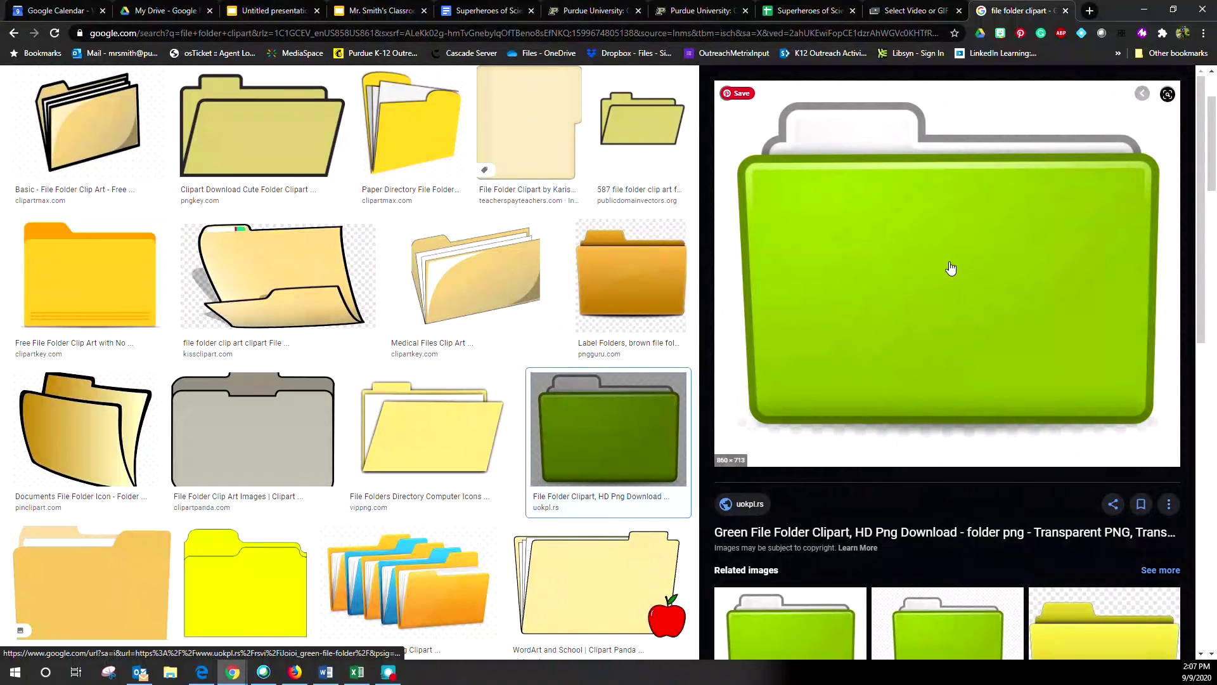
pyautogui.rightClick(951, 268)
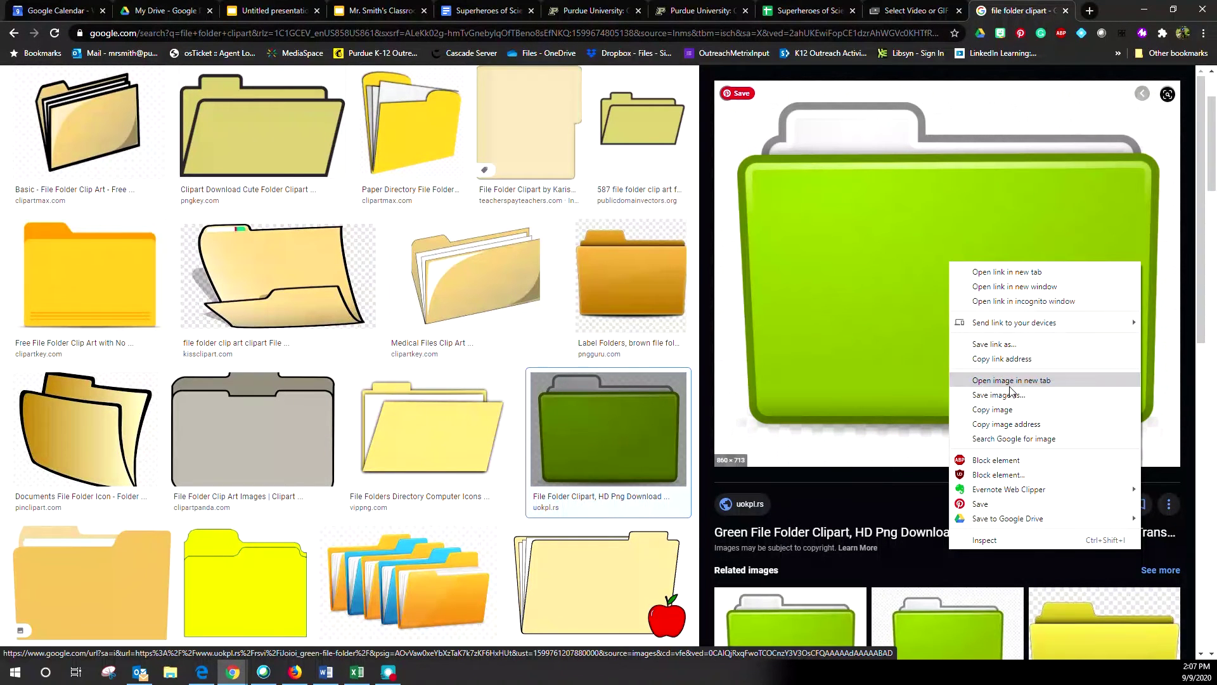
pyautogui.click(1010, 411)
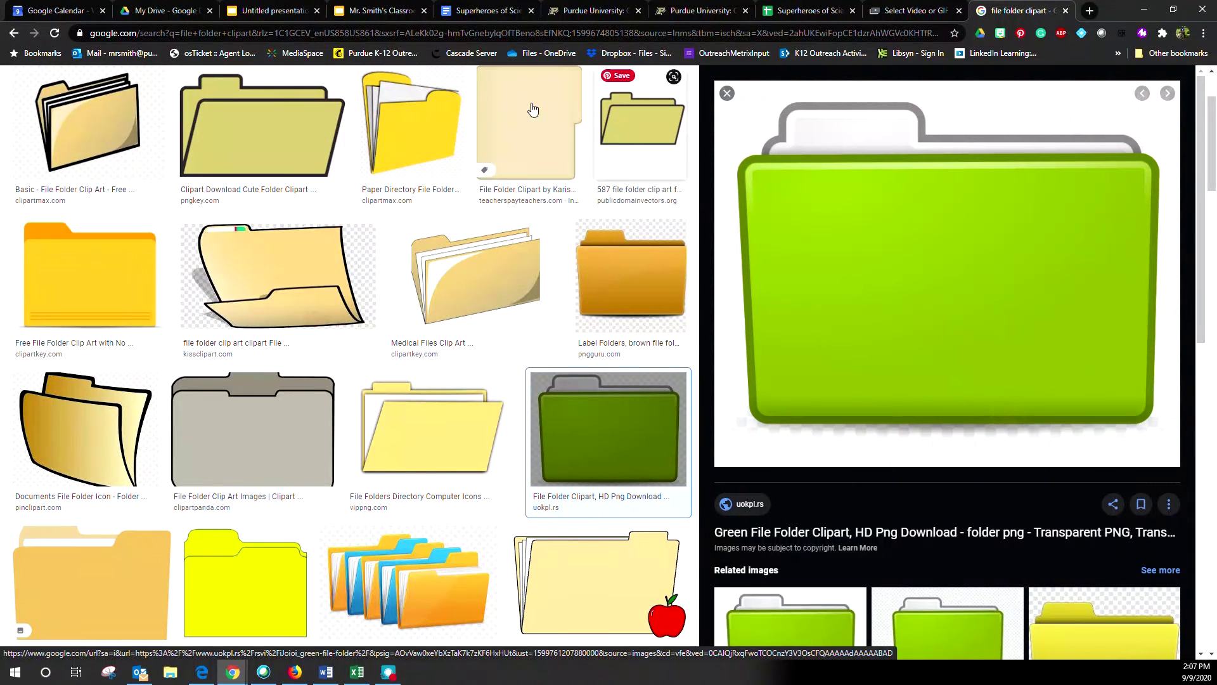
# Step: Paste the copied green folder image onto the classroom slide, shrink it and place it on the round table
pyautogui.click(274, 14)
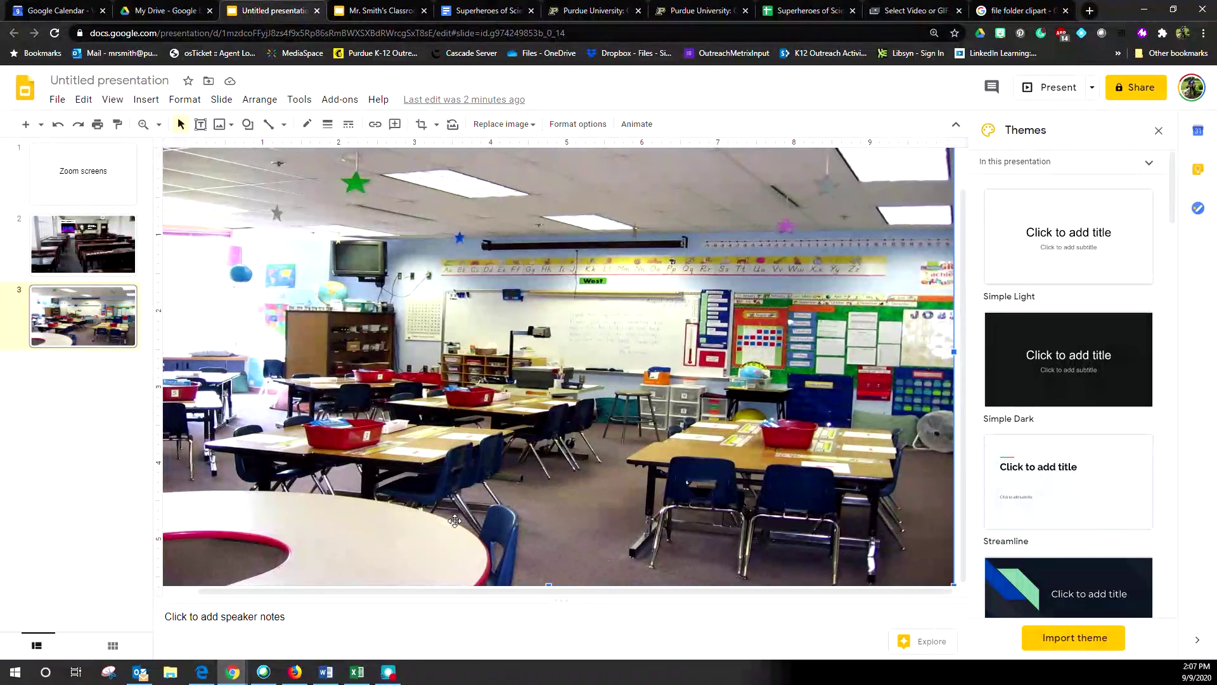
pyautogui.rightClick(398, 537)
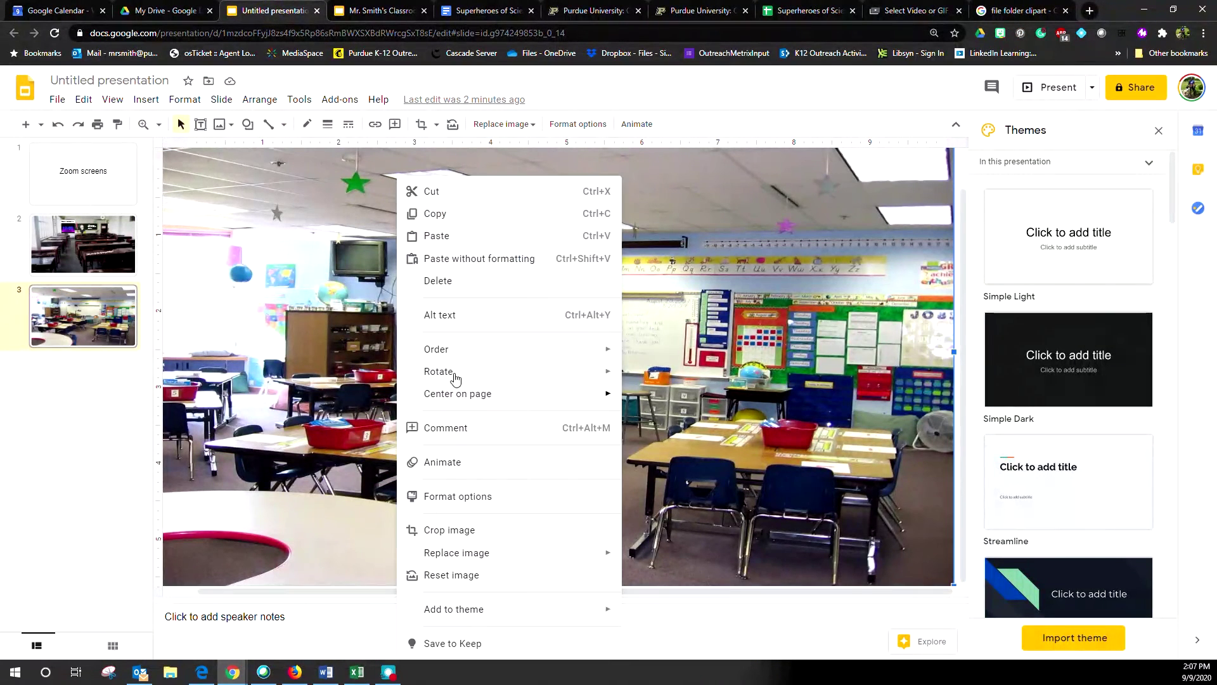
pyautogui.click(442, 235)
pyautogui.moveTo(826, 159); pyautogui.dragTo(507, 421)
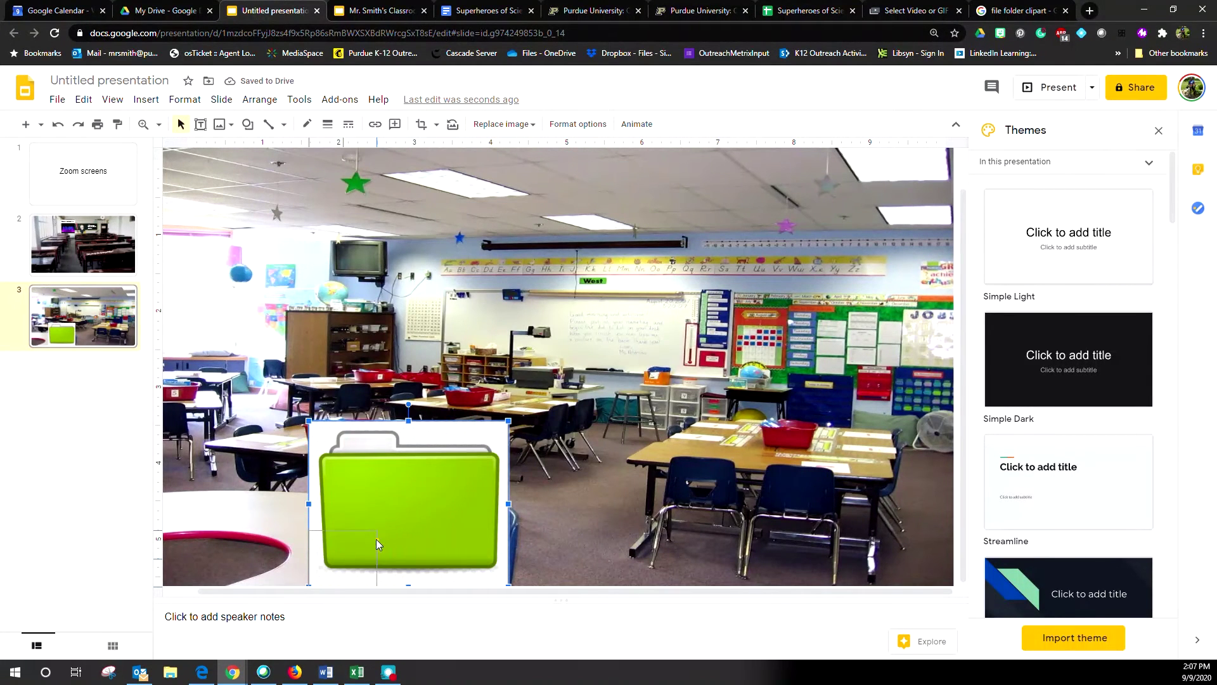
pyautogui.moveTo(377, 543); pyautogui.dragTo(352, 553)
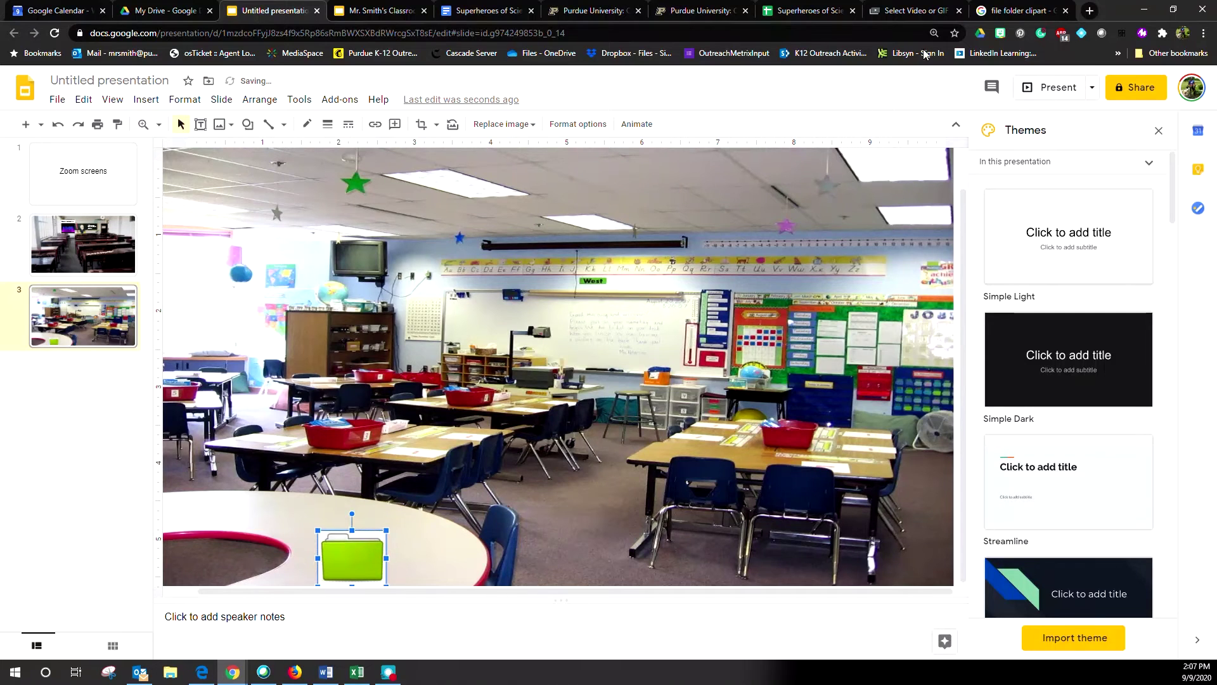
# Step: View the source page of the green folder clipart and return to the presentation
pyautogui.click(1022, 11)
pyautogui.click(938, 353)
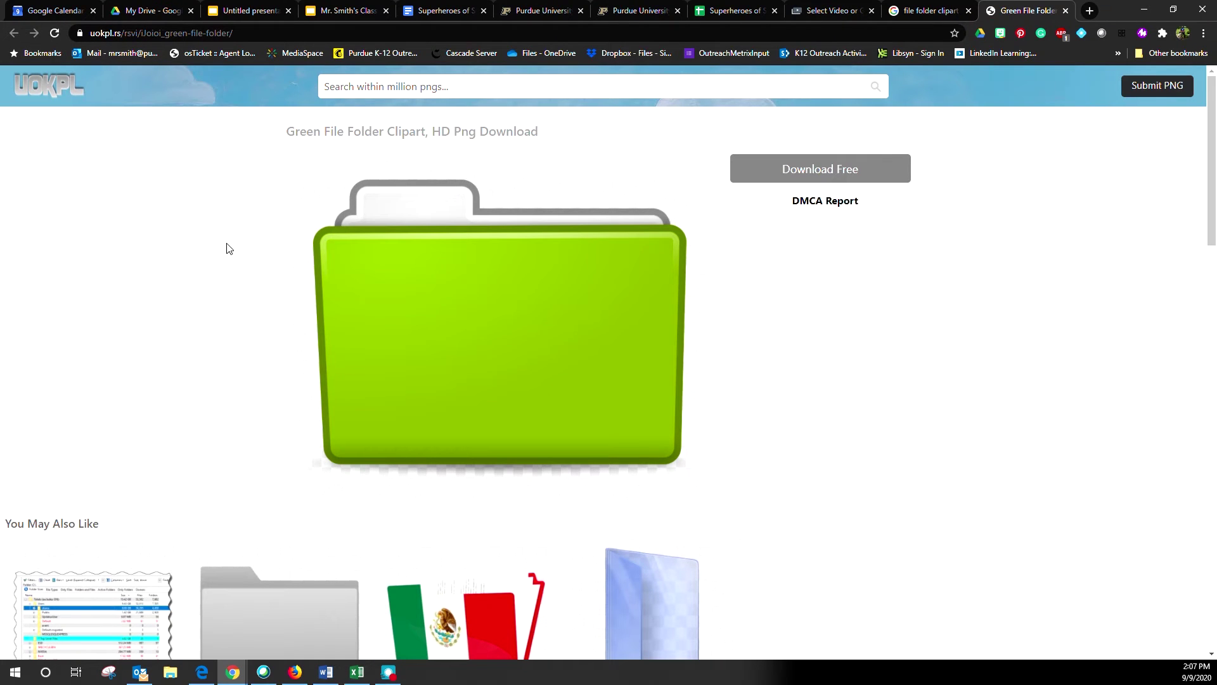
pyautogui.click(264, 13)
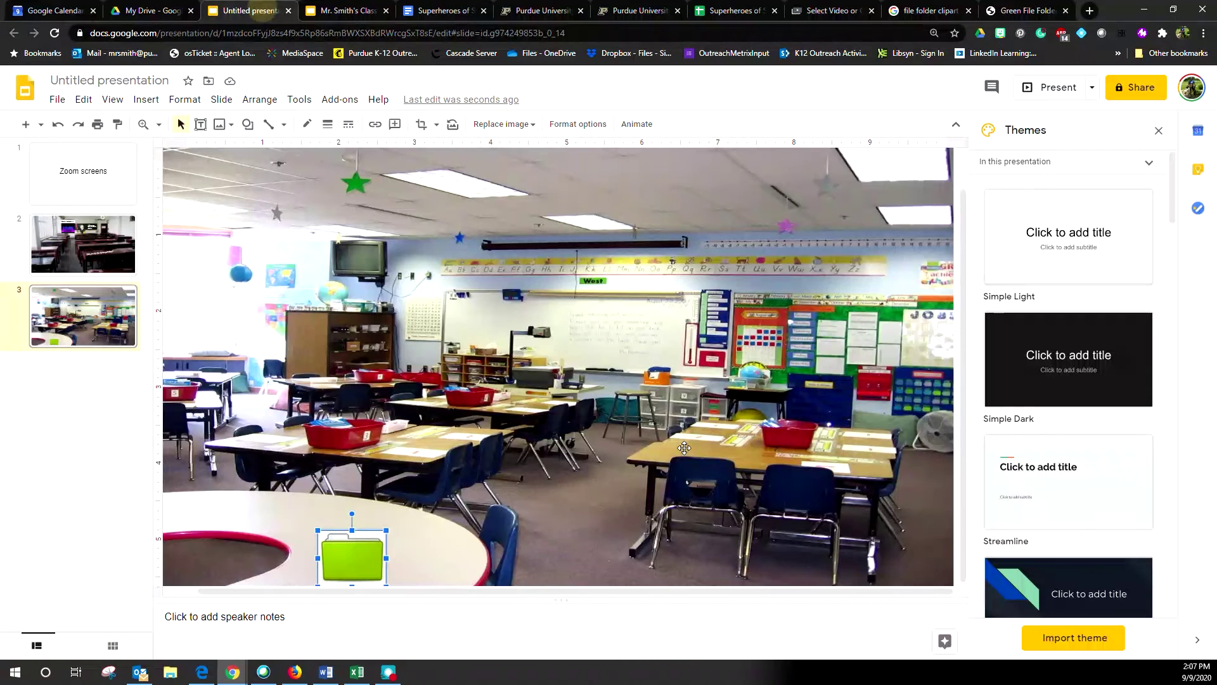
# Step: Crop the excess white margin around the green folder image and reposition the image on the round table
pyautogui.moveTo(360, 562); pyautogui.dragTo(365, 549)
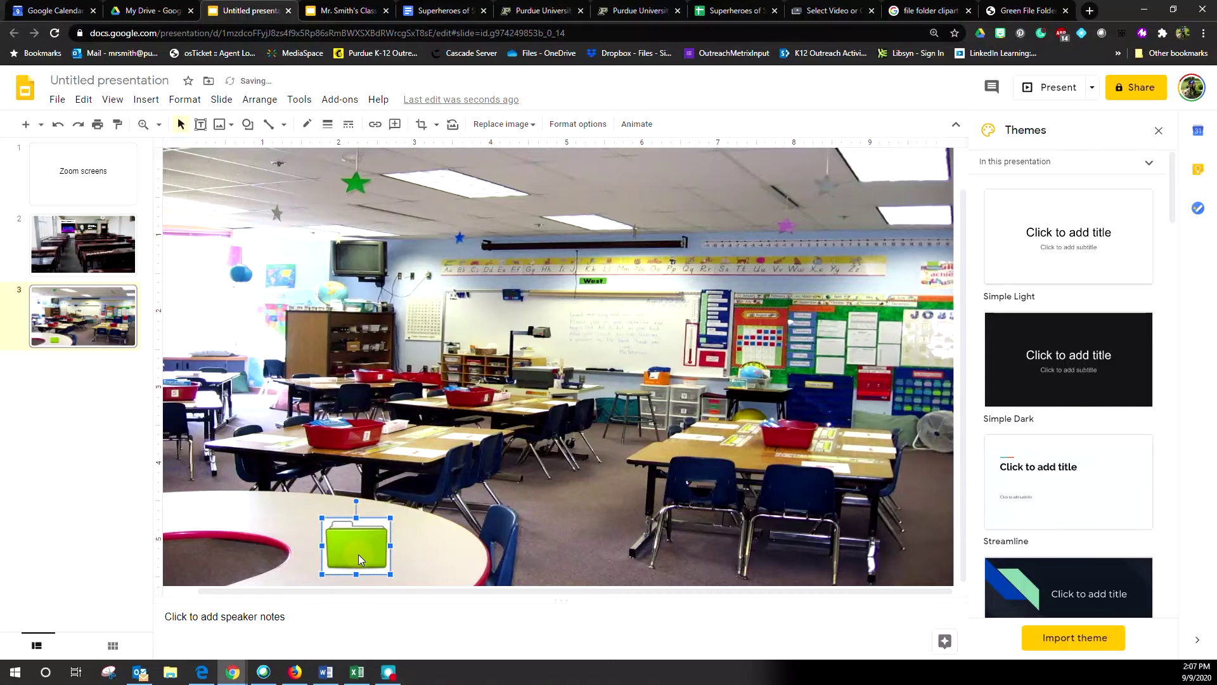
pyautogui.click(424, 125)
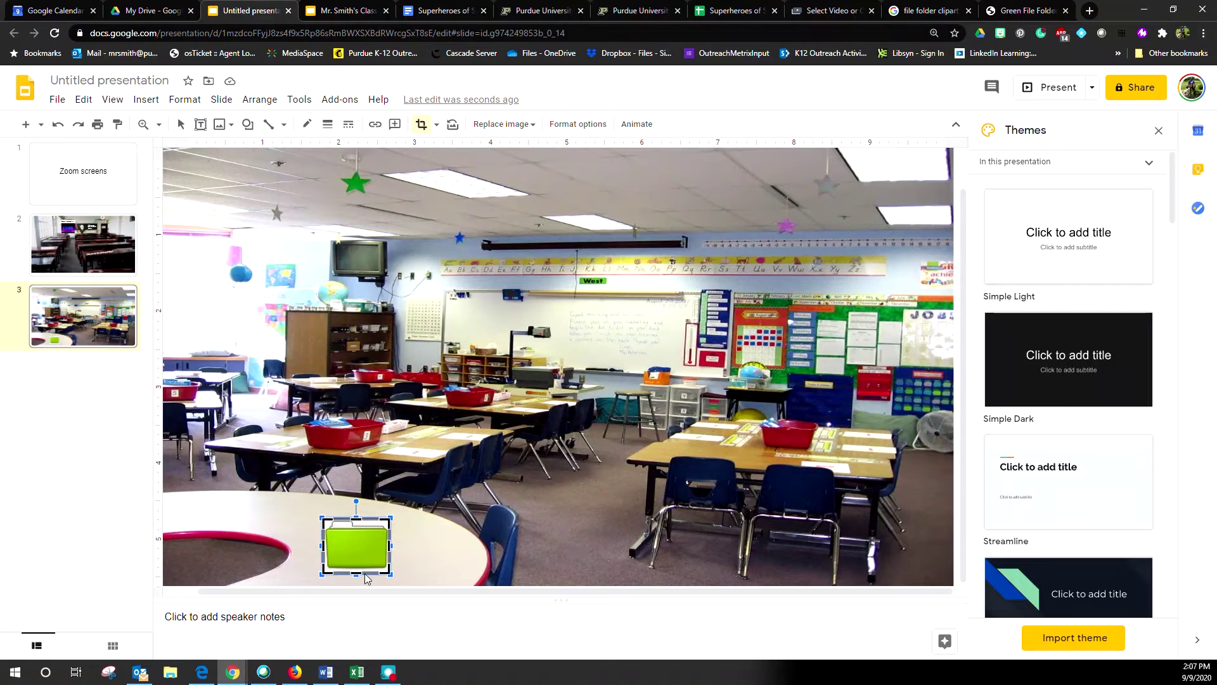
pyautogui.moveTo(358, 572); pyautogui.dragTo(356, 568)
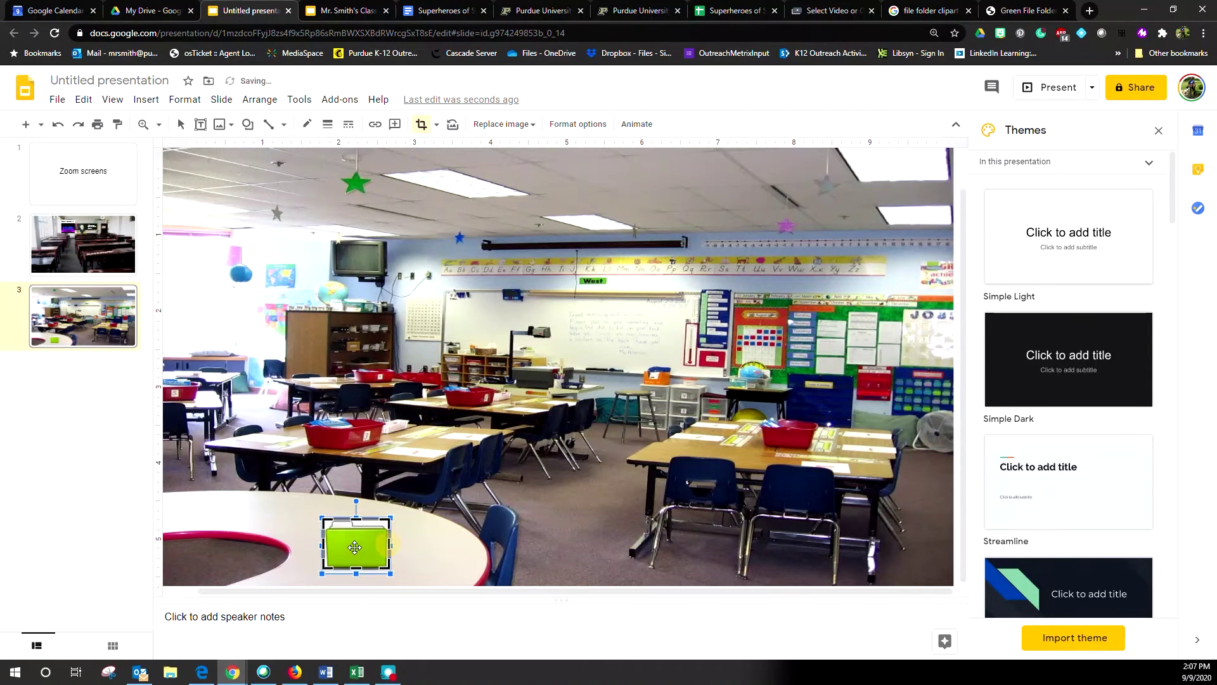
pyautogui.moveTo(327, 543)
pyautogui.mouseDown()
pyautogui.moveTo(350, 548)
pyautogui.moveTo(339, 559)
pyautogui.moveTo(338, 546)
pyautogui.mouseUp()
pyautogui.click(432, 556)
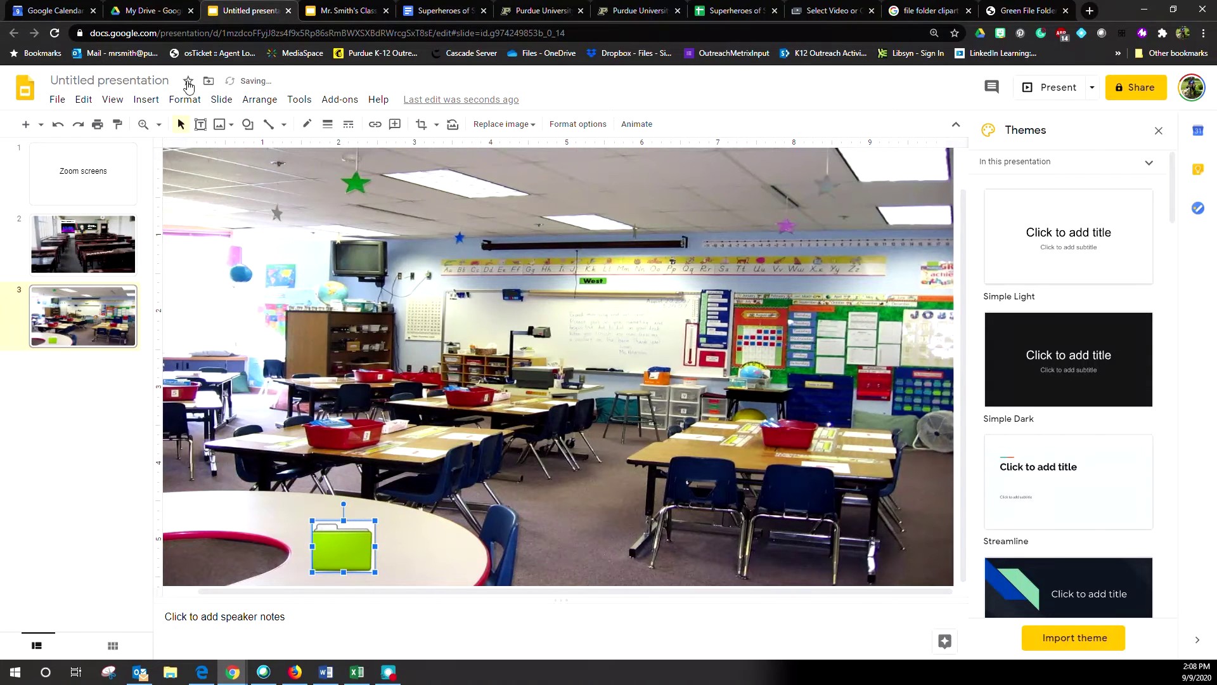
# Step: Draw a wide text box starting on the green folder image
pyautogui.click(202, 125)
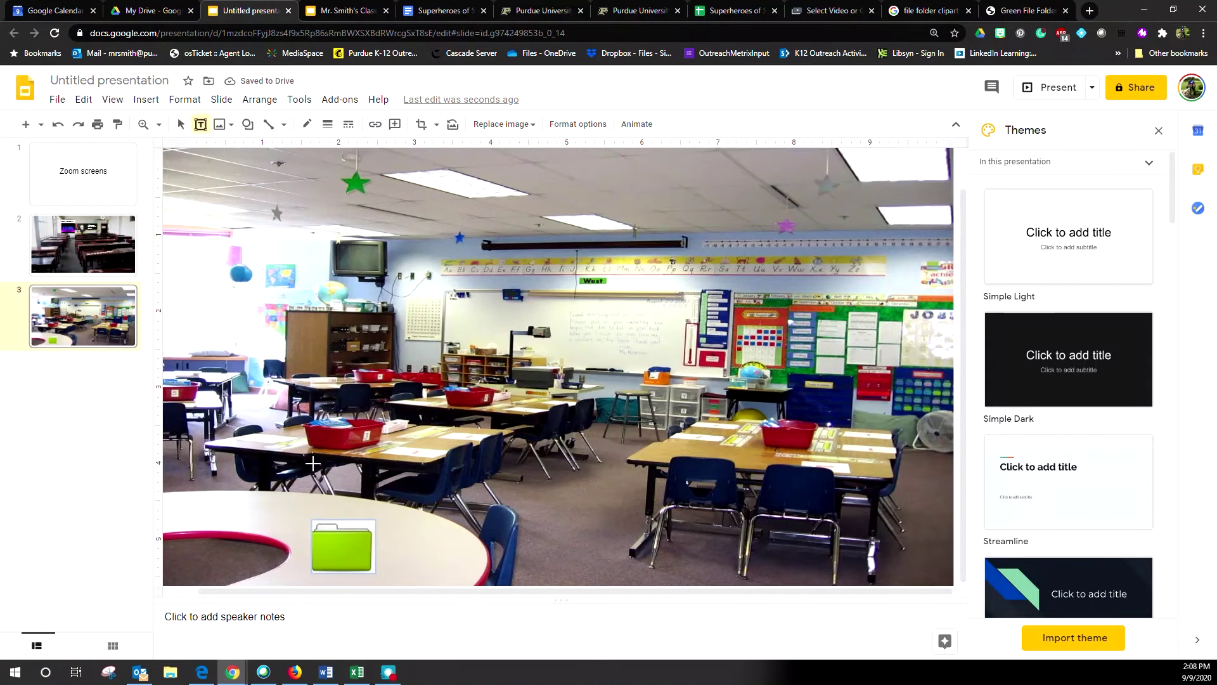
pyautogui.moveTo(317, 538); pyautogui.dragTo(718, 585)
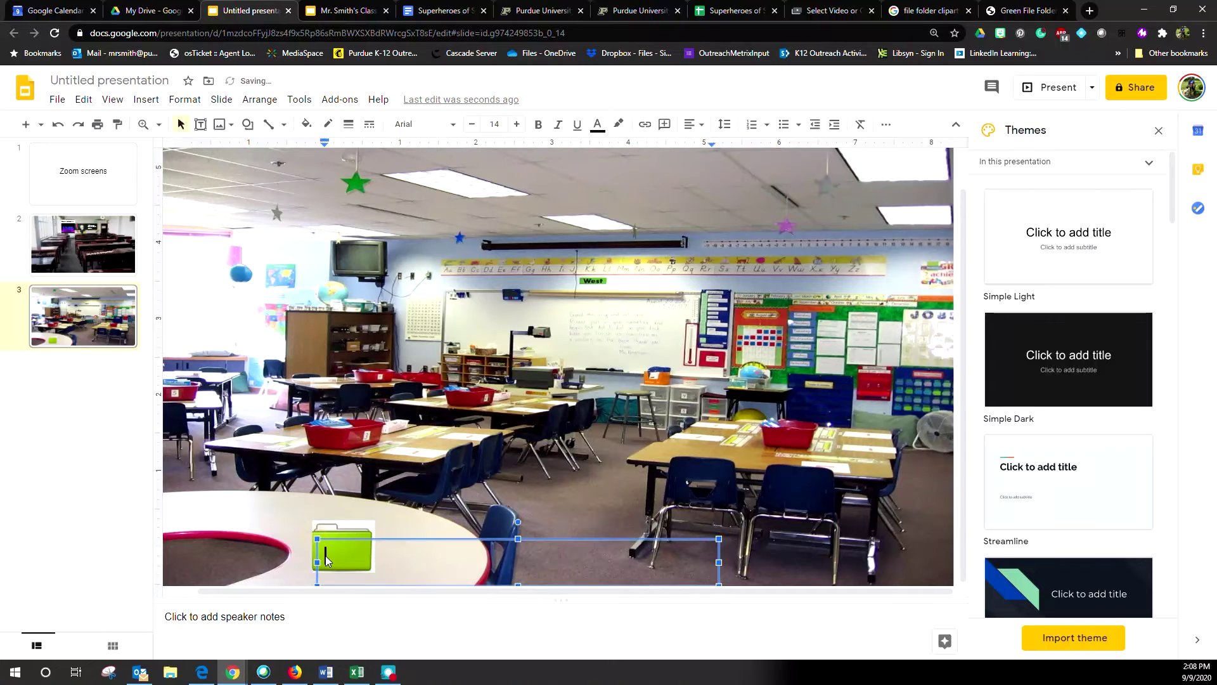
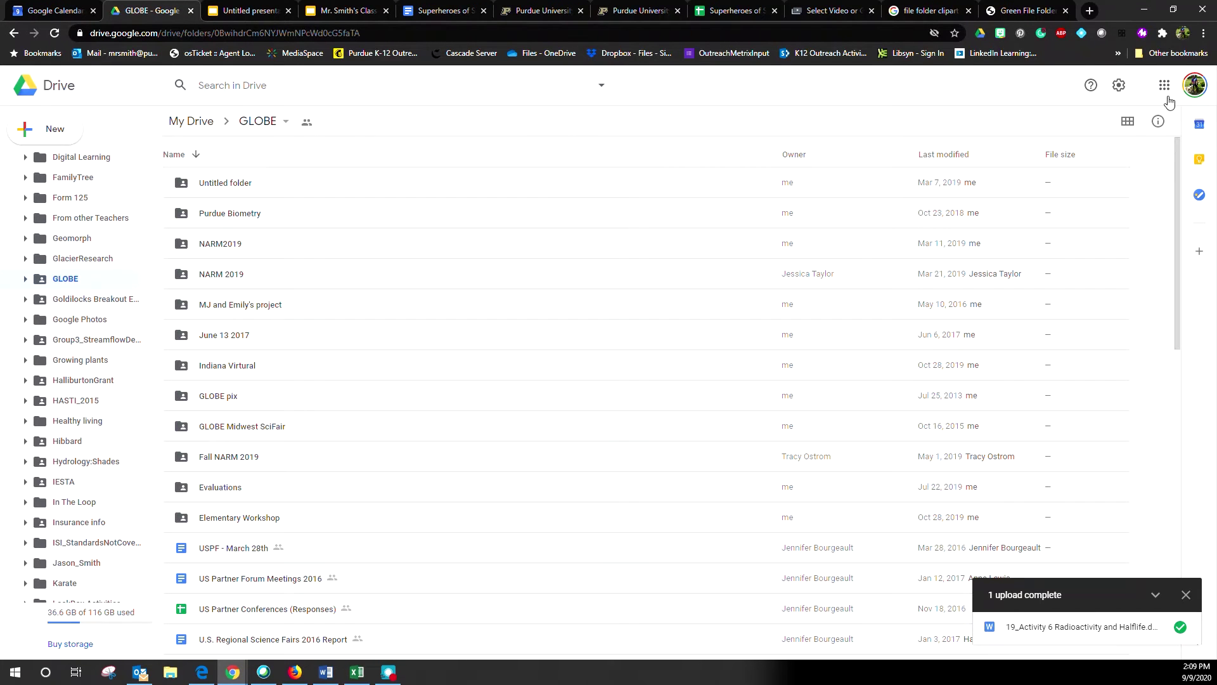
# Step: Copy the sharing link of the GLOBE folder in Drive and close its sharing settings
pyautogui.click(307, 123)
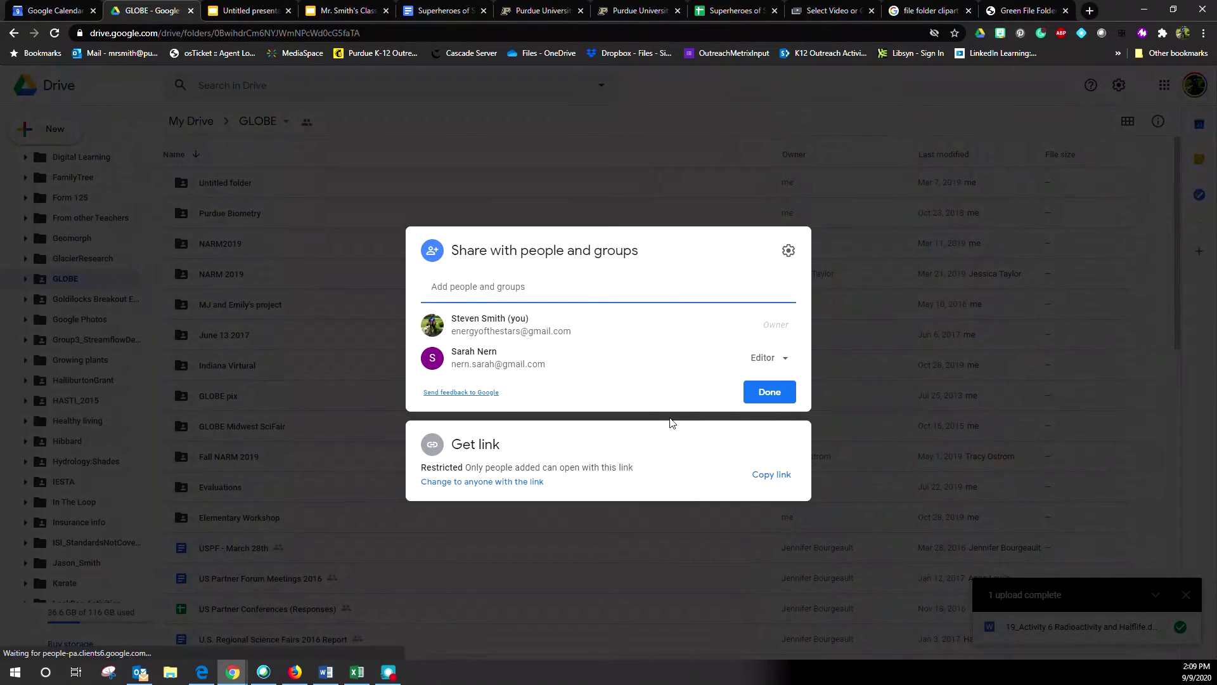
pyautogui.click(780, 476)
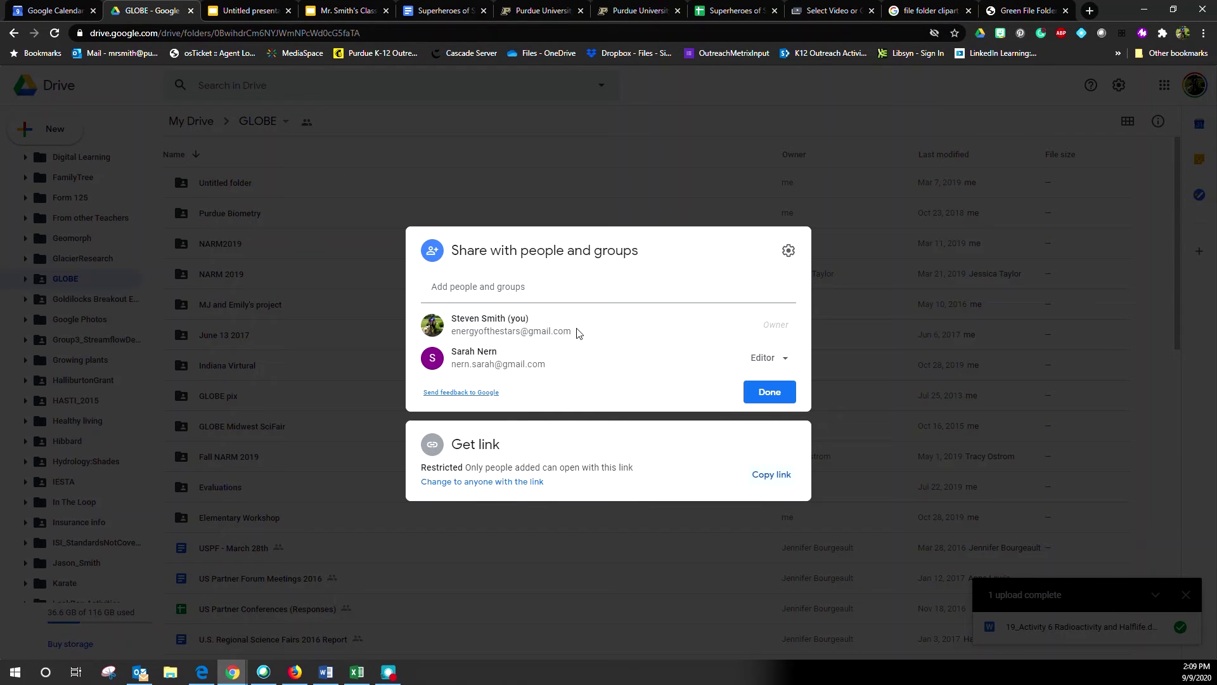
pyautogui.click(769, 393)
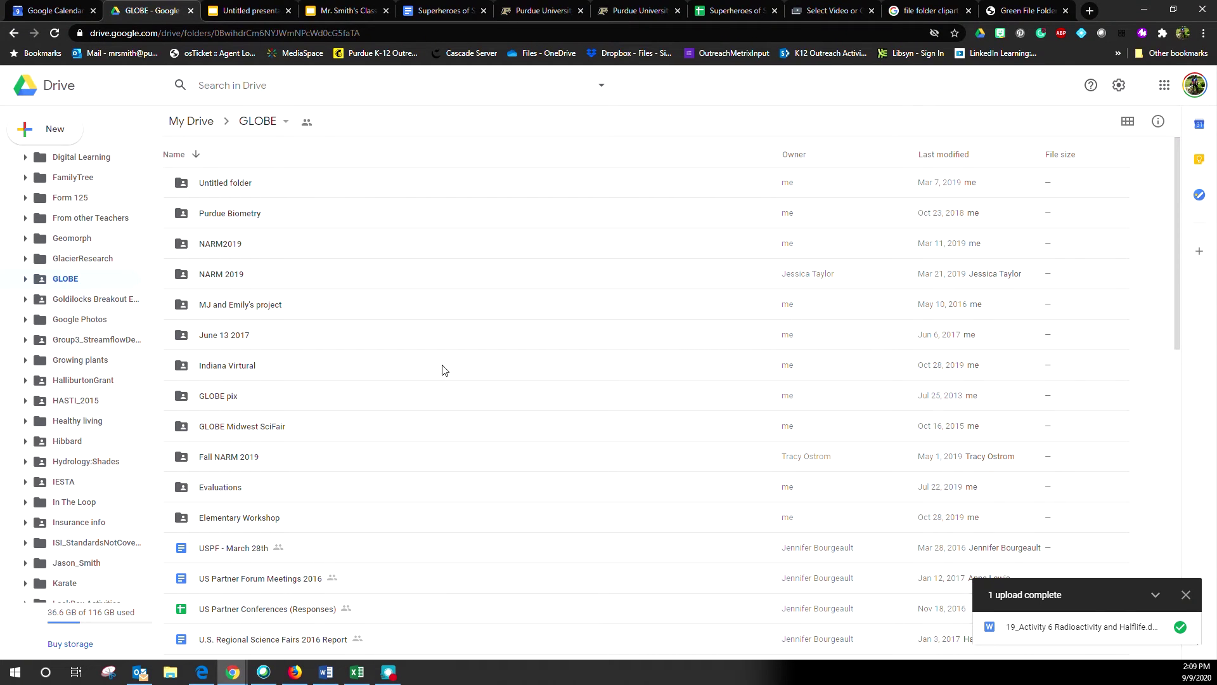
# Step: Find the podcast question worksheet among the recent files in Drive and open it
pyautogui.click(449, 11)
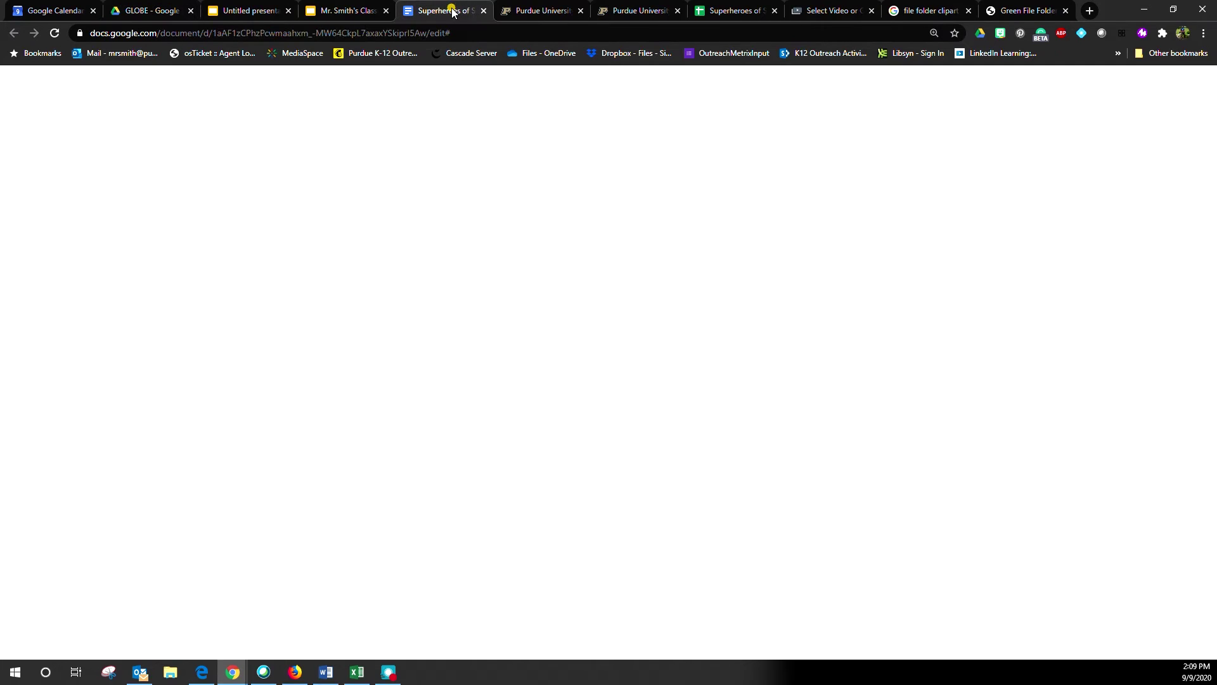
pyautogui.click(162, 13)
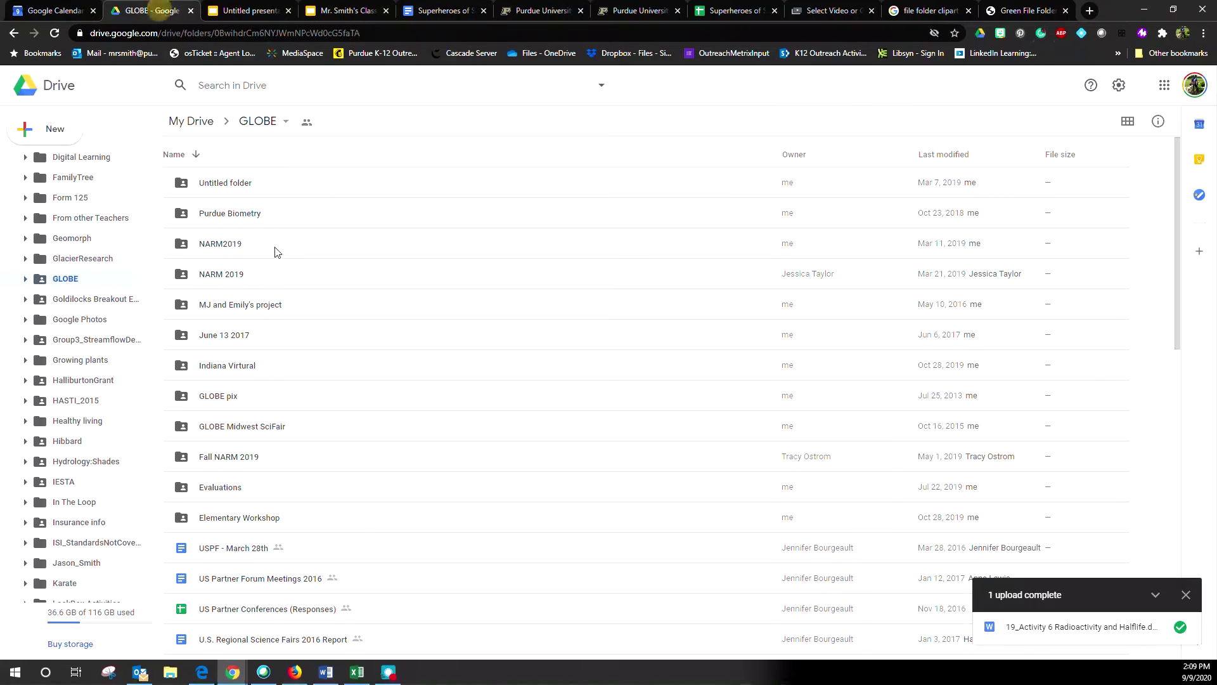
pyautogui.scroll(-10, 101, 298)
pyautogui.click(54, 504)
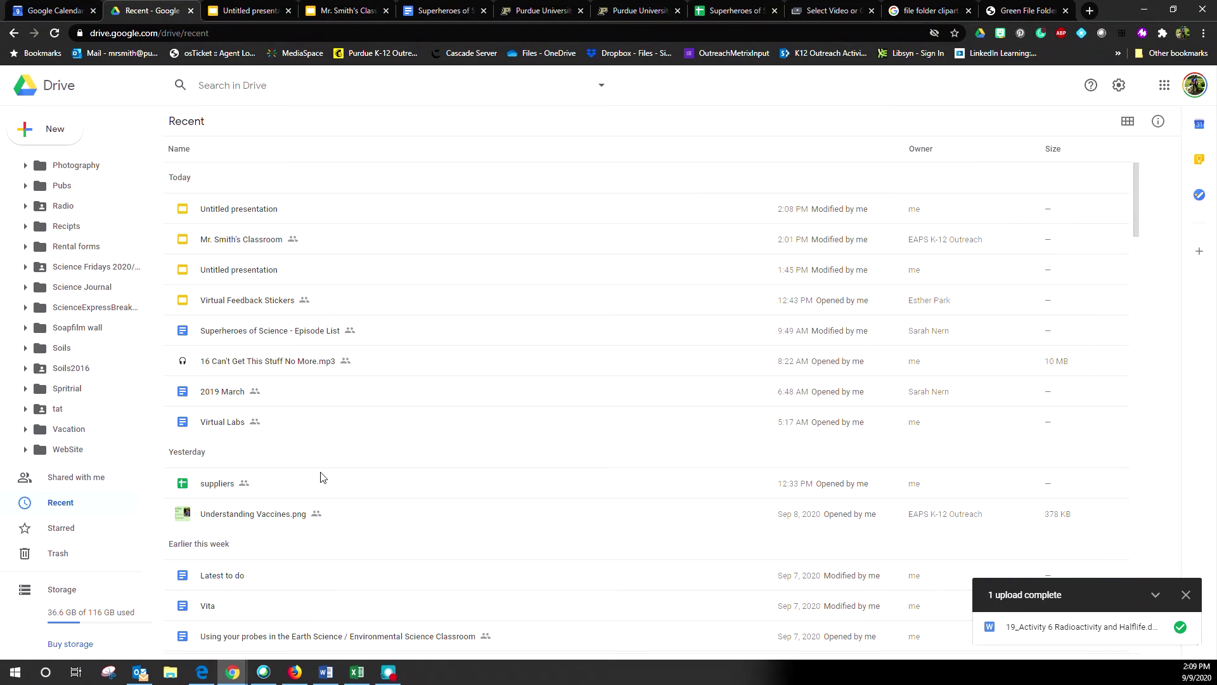
pyautogui.scroll(-5, 358, 390)
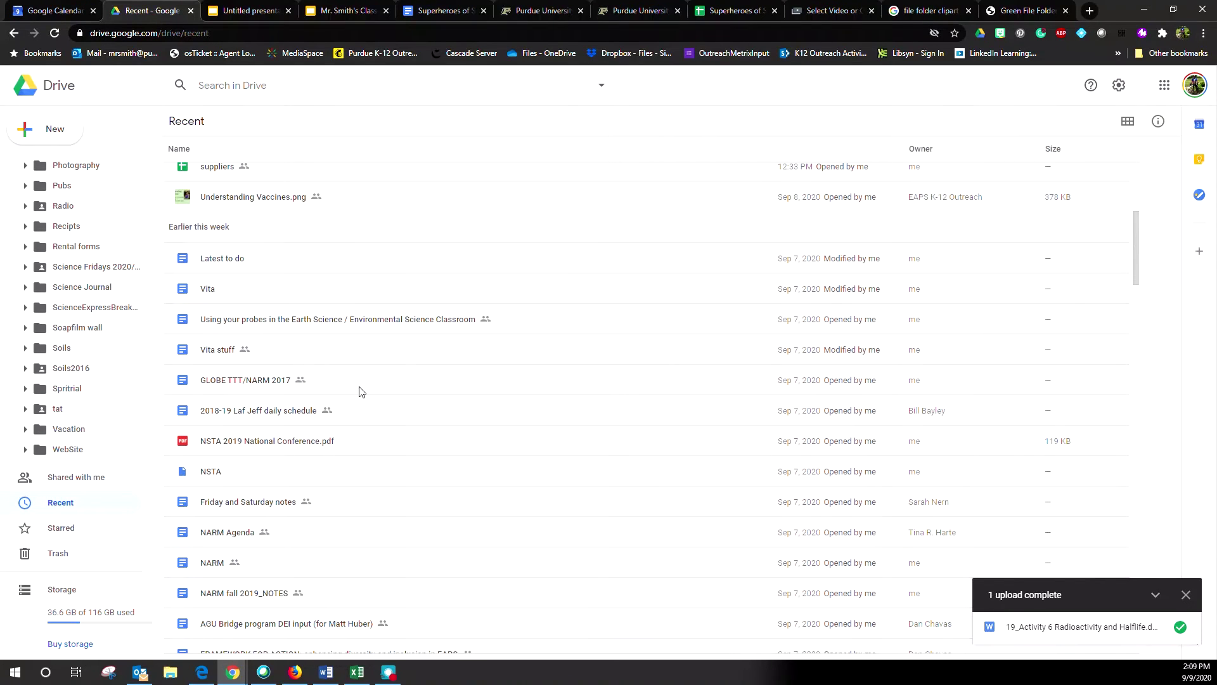
pyautogui.scroll(-7, 361, 392)
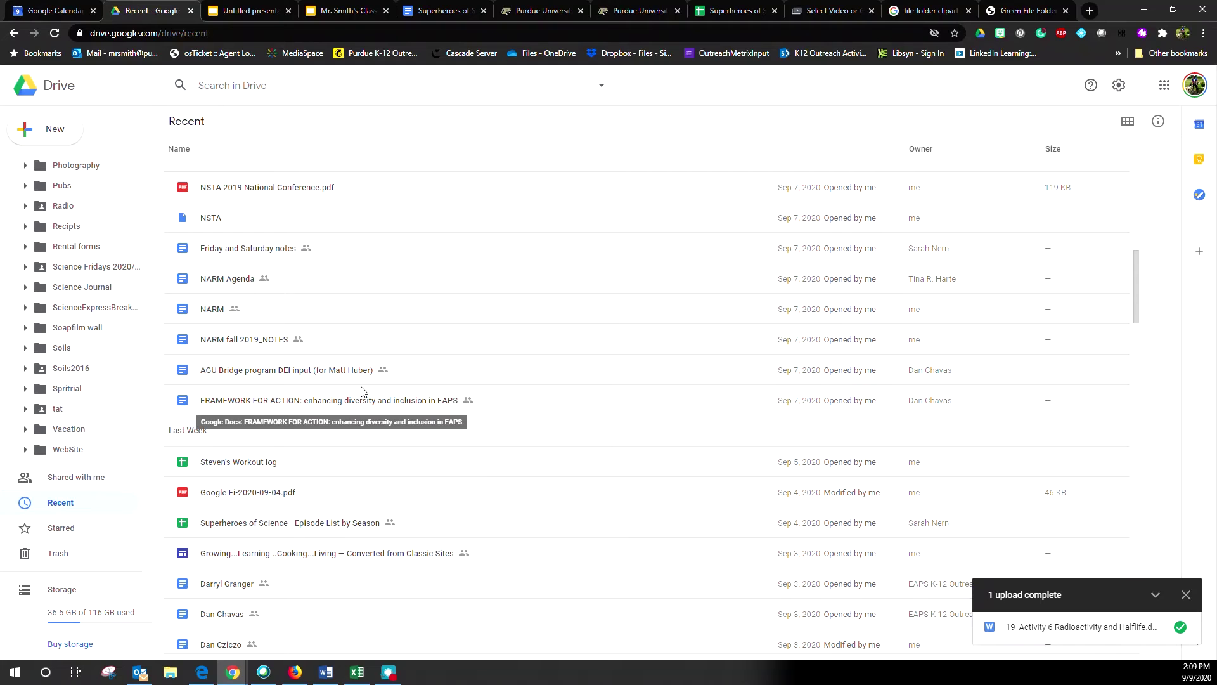
pyautogui.click(288, 398)
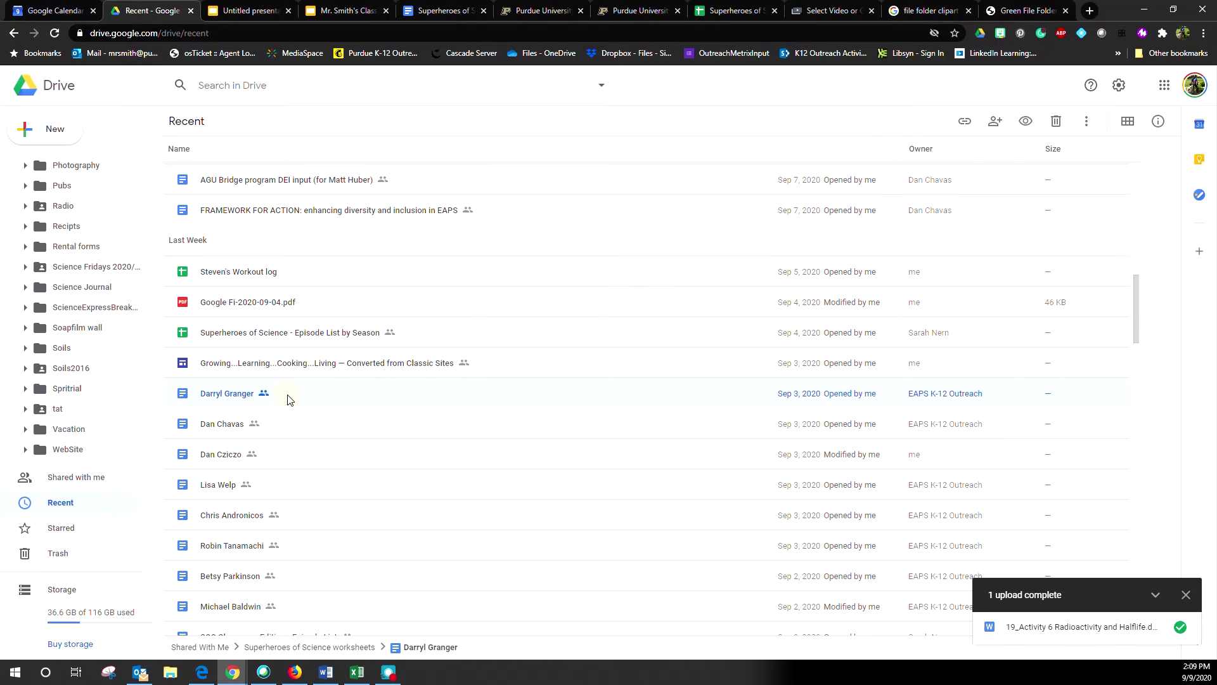
pyautogui.doubleClick(328, 399)
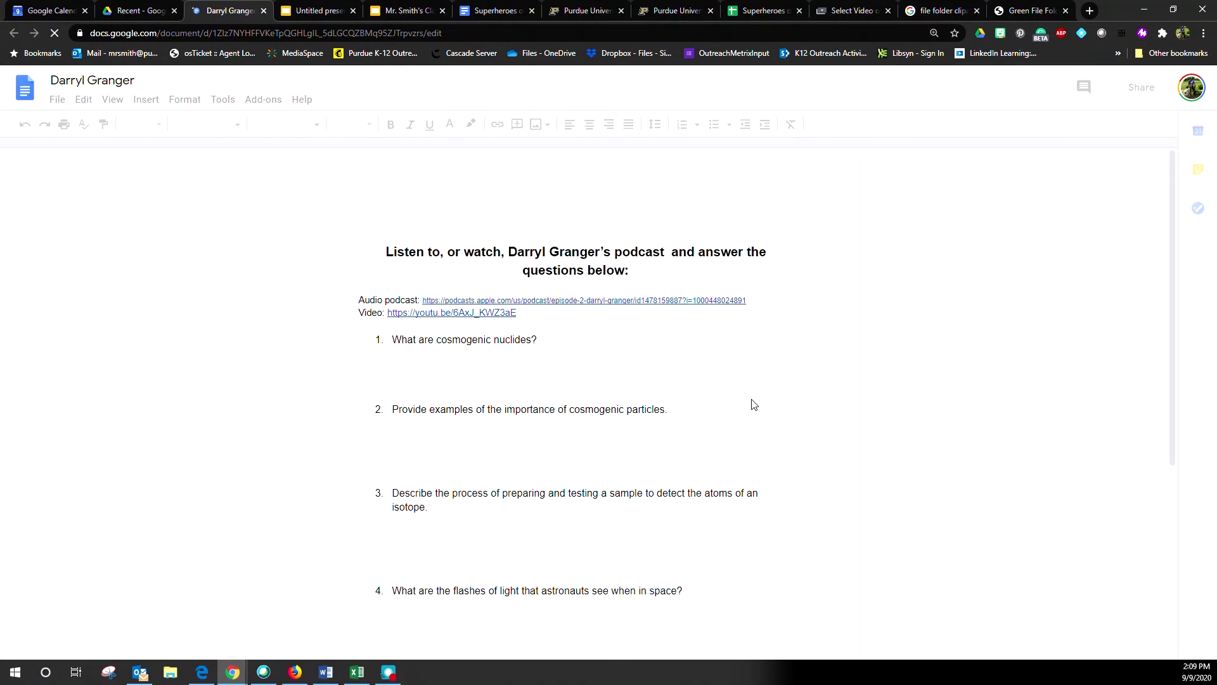
# Step: Link the Homework Forms text on the folder to the worksheet's address, with the address ending changed from "edit" to "copy"
pyautogui.click(490, 34)
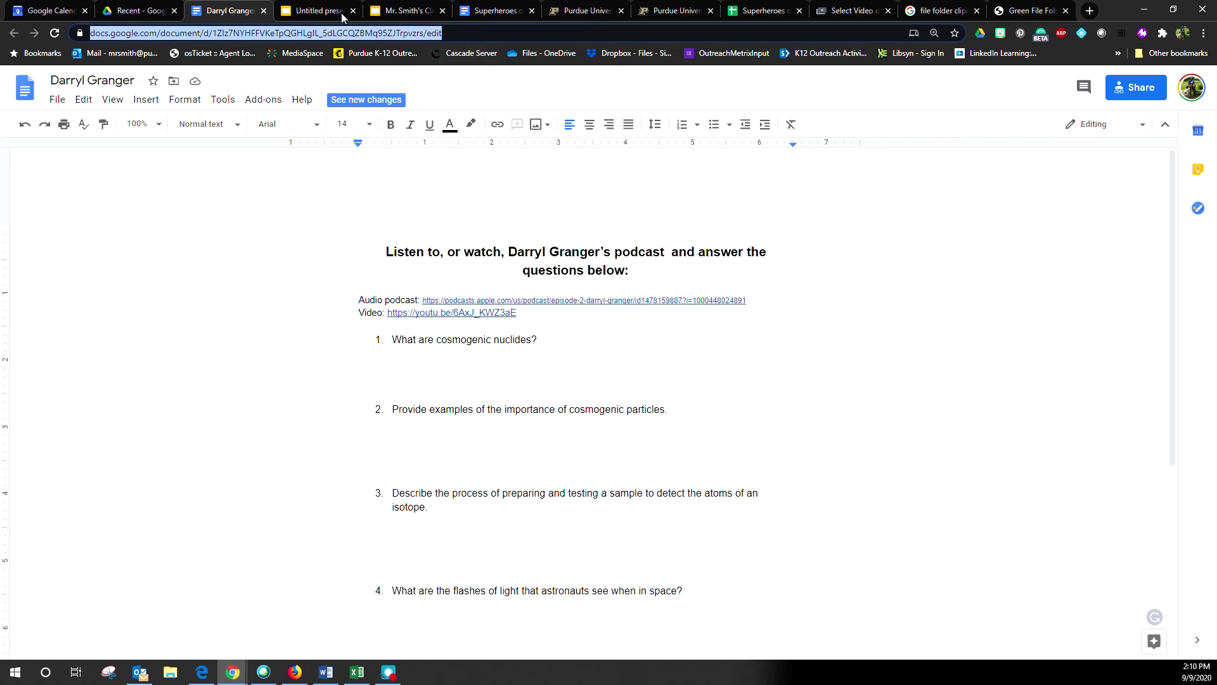
pyautogui.click(320, 10)
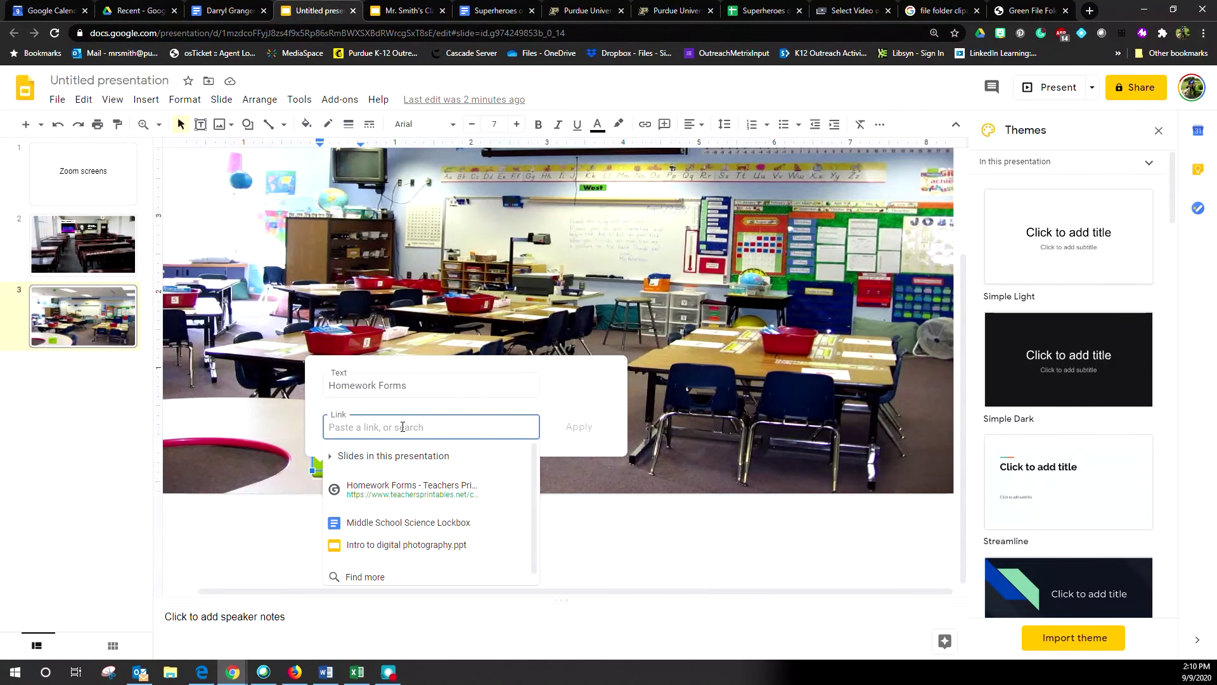
pyautogui.hotkey('ctrl', 'v')
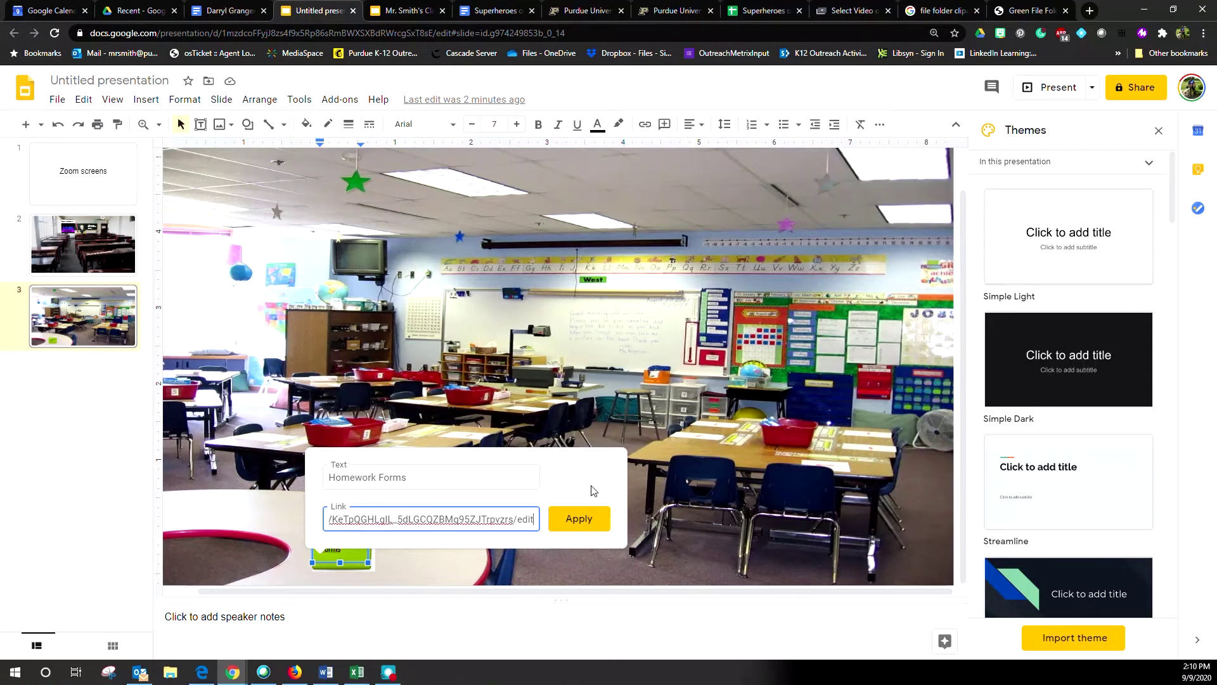
pyautogui.press('BackSpace')
pyautogui.press('BackSpace')
pyautogui.press('BackSpace')
pyautogui.press('BackSpace')
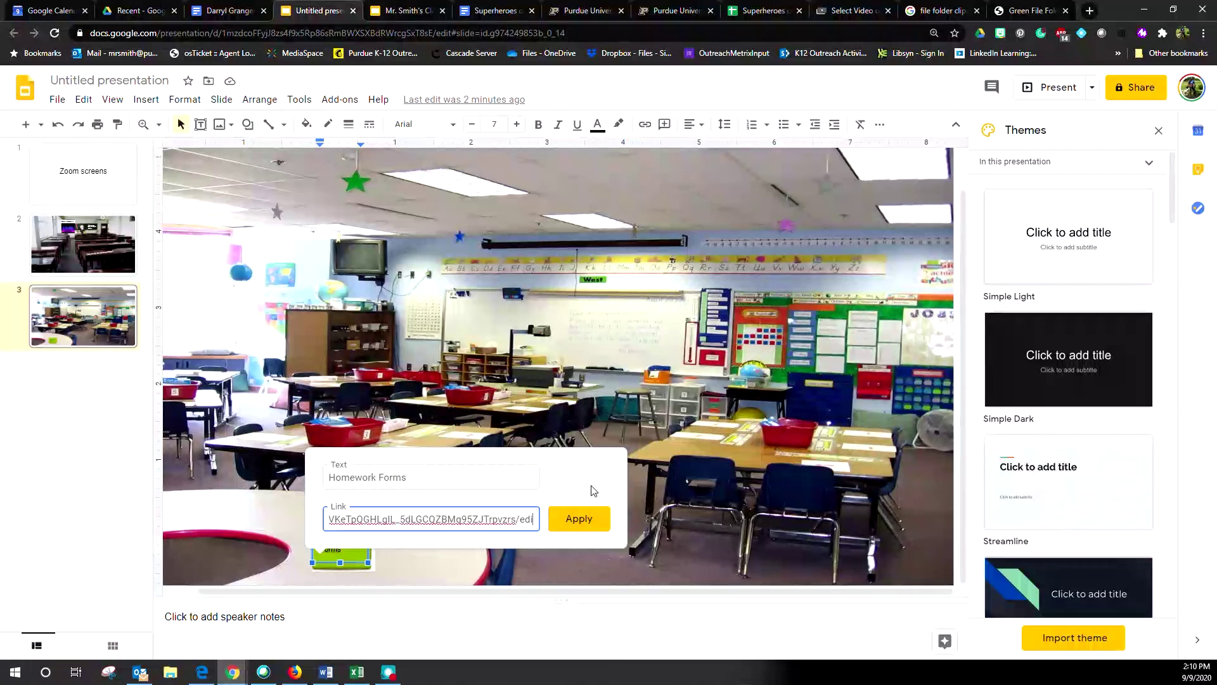
pyautogui.write('copy')
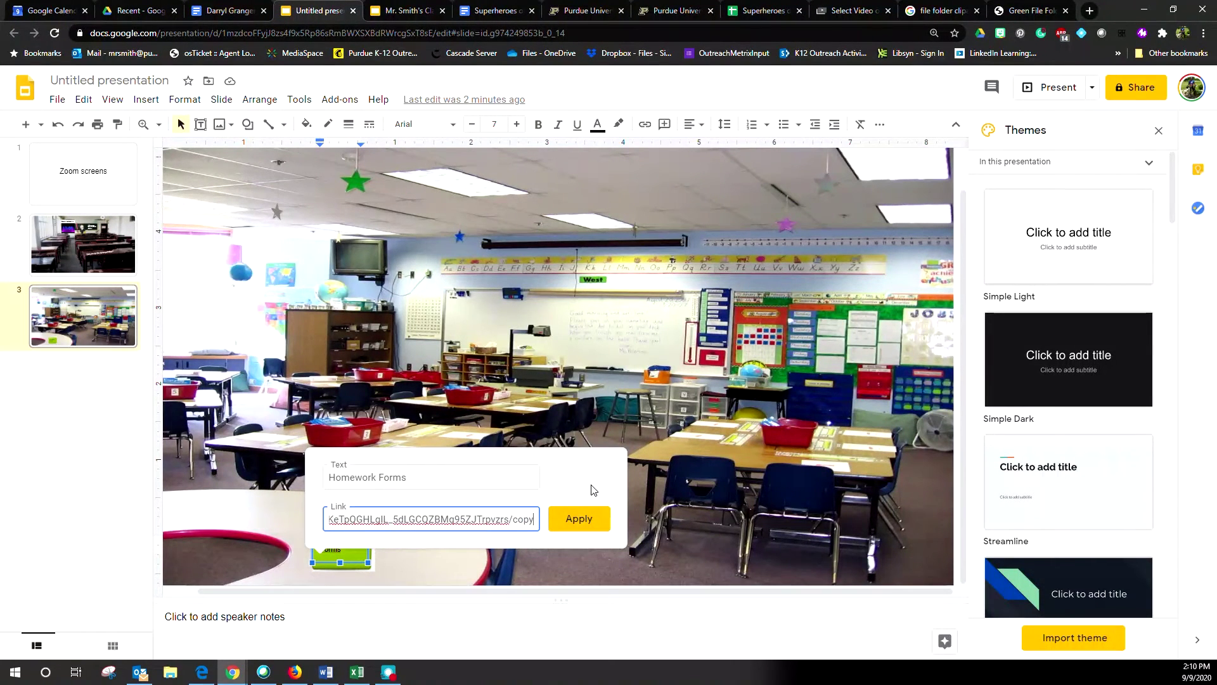
pyautogui.click(579, 520)
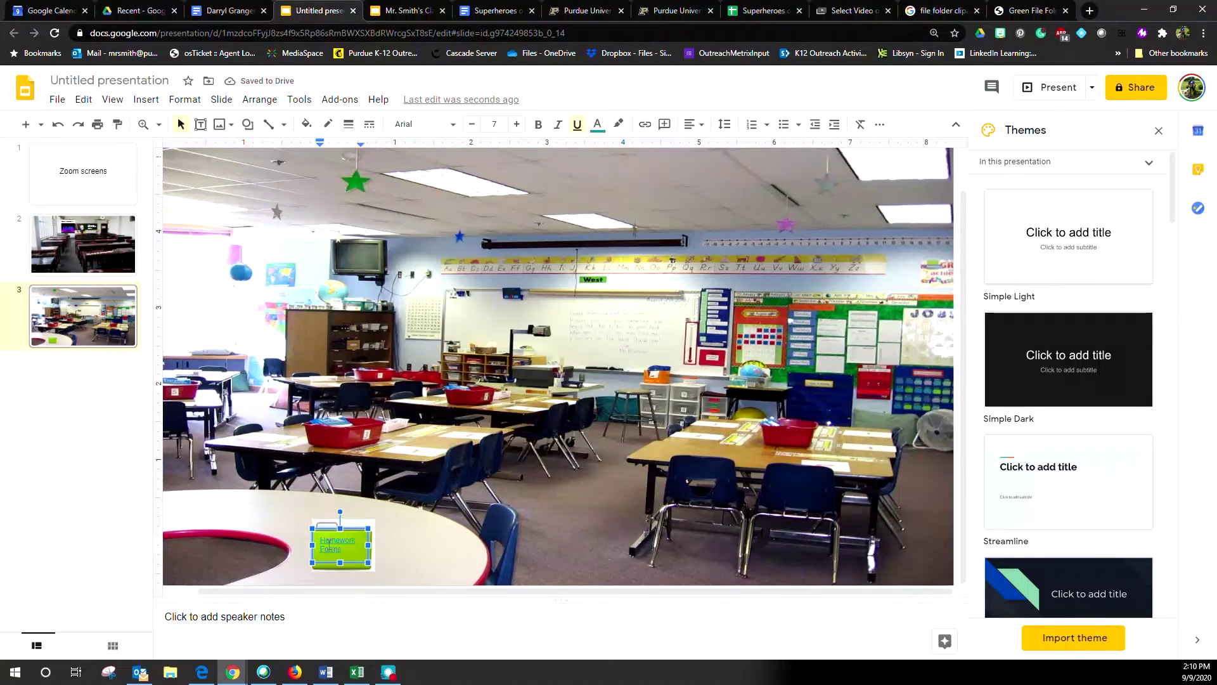
# Step: Test the Homework Forms link by opening its copy page, close that page and view the link preview on the slide again
pyautogui.click(331, 546)
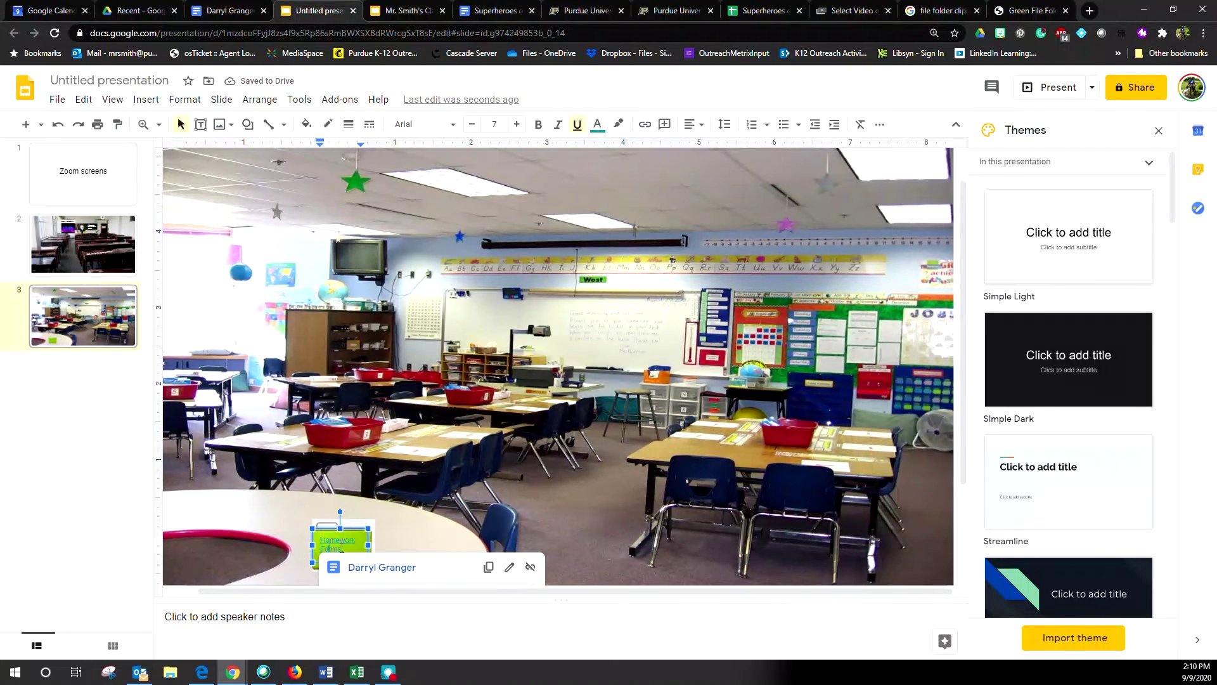
pyautogui.click(382, 568)
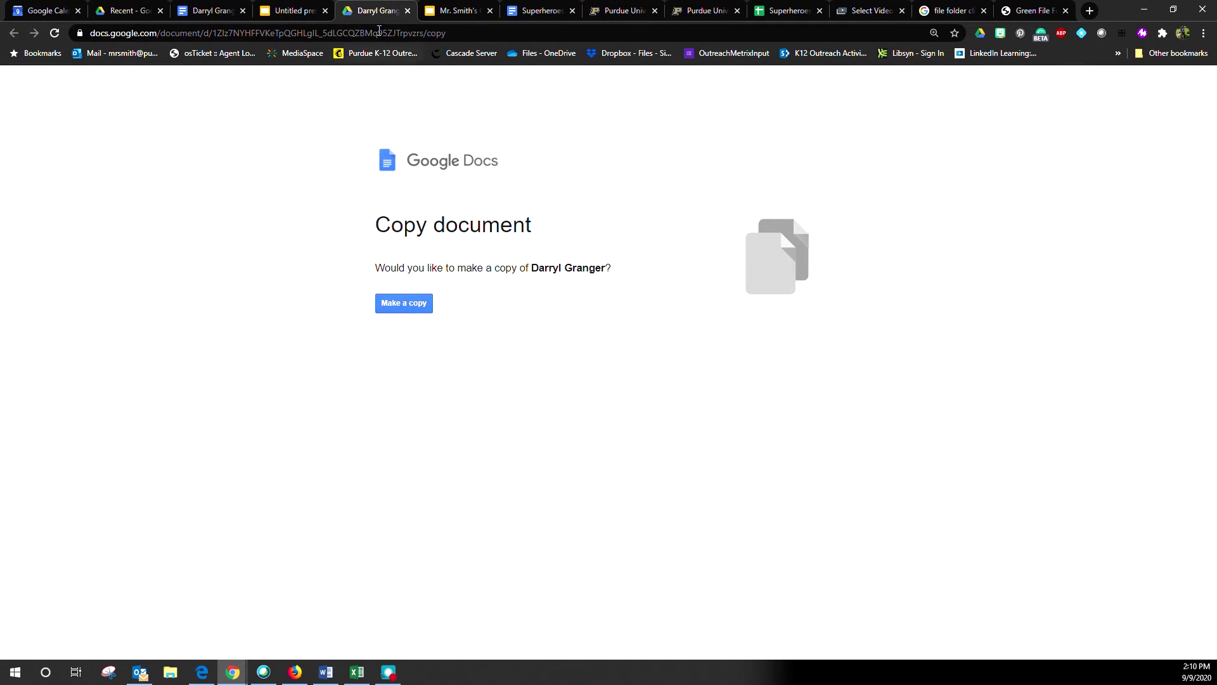
pyautogui.click(407, 11)
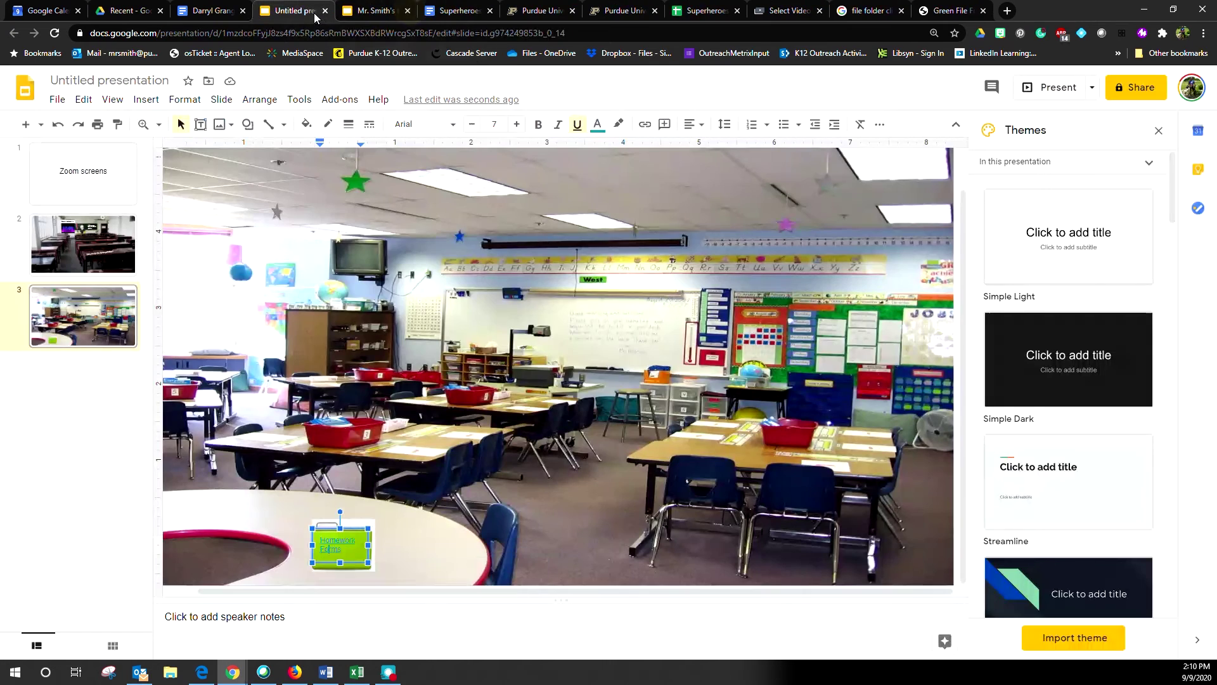
pyautogui.click(571, 508)
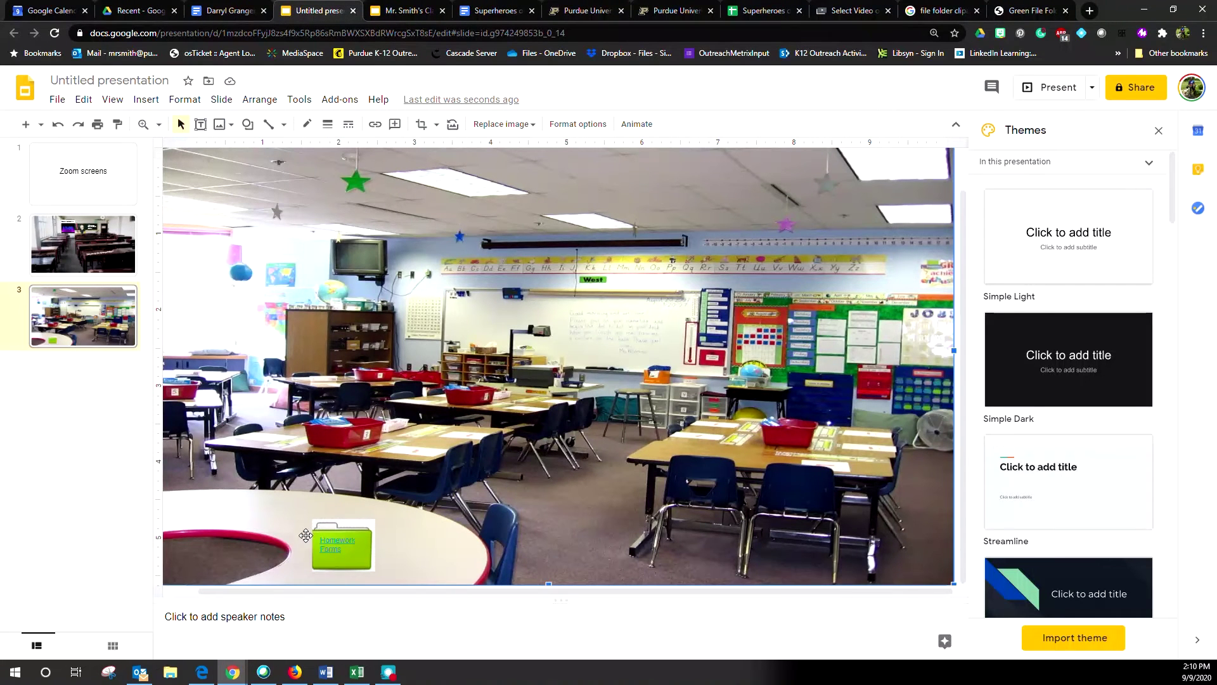
pyautogui.click(334, 540)
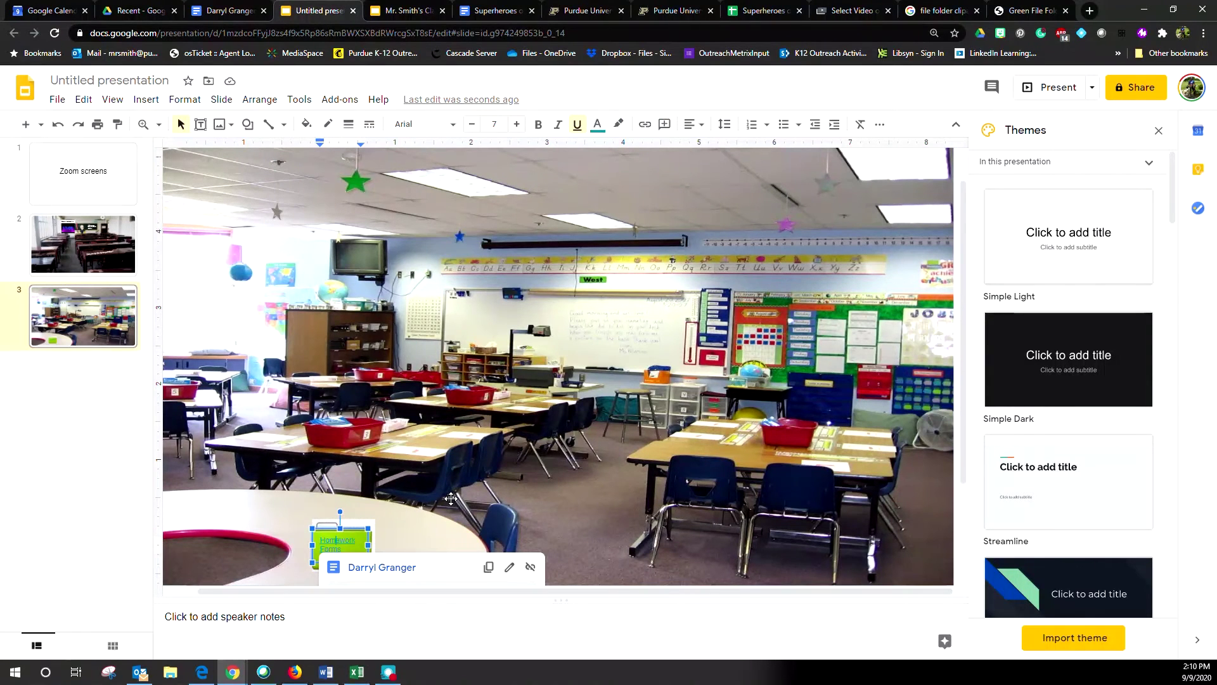
pyautogui.click(468, 524)
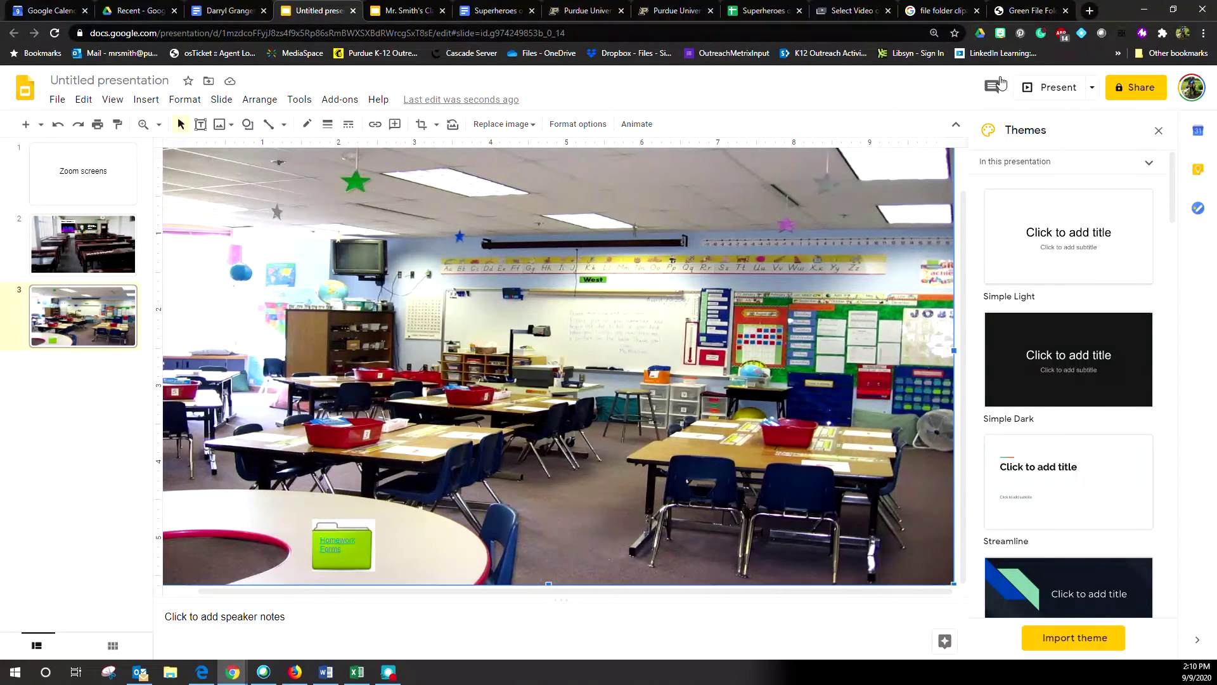
# Step: Try to copy the Bitmoji waving from the red apple and paste it onto the classroom slide
pyautogui.click(1001, 34)
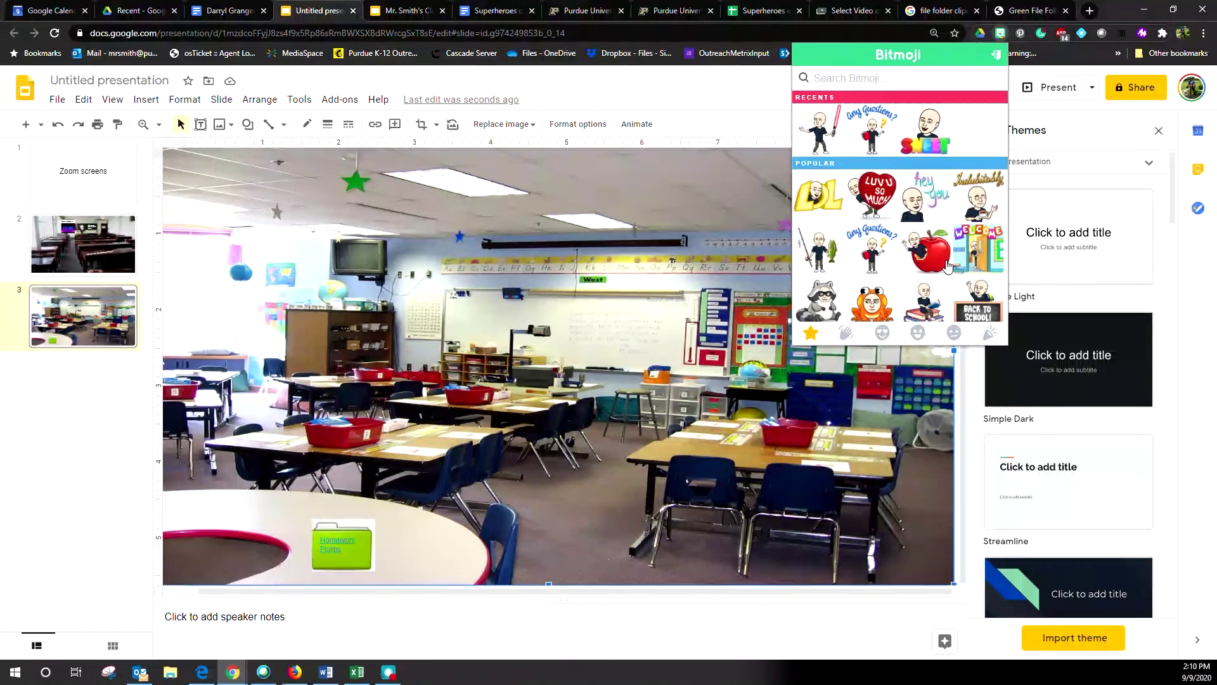
pyautogui.rightClick(927, 249)
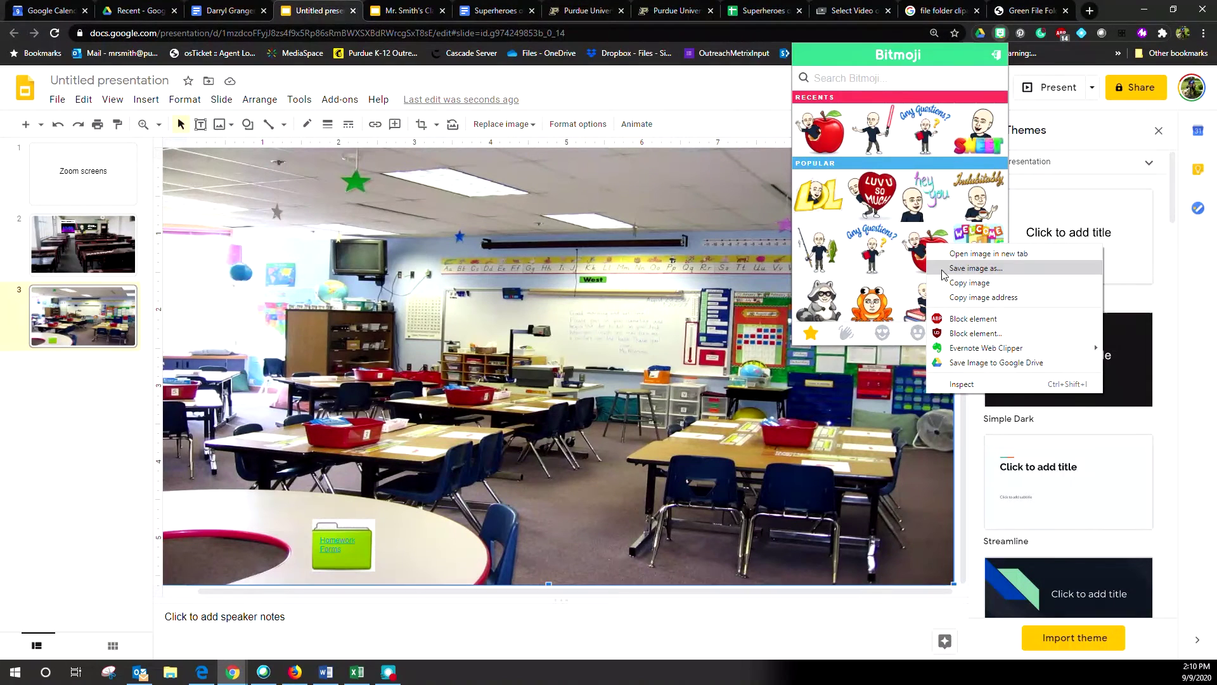
pyautogui.click(954, 283)
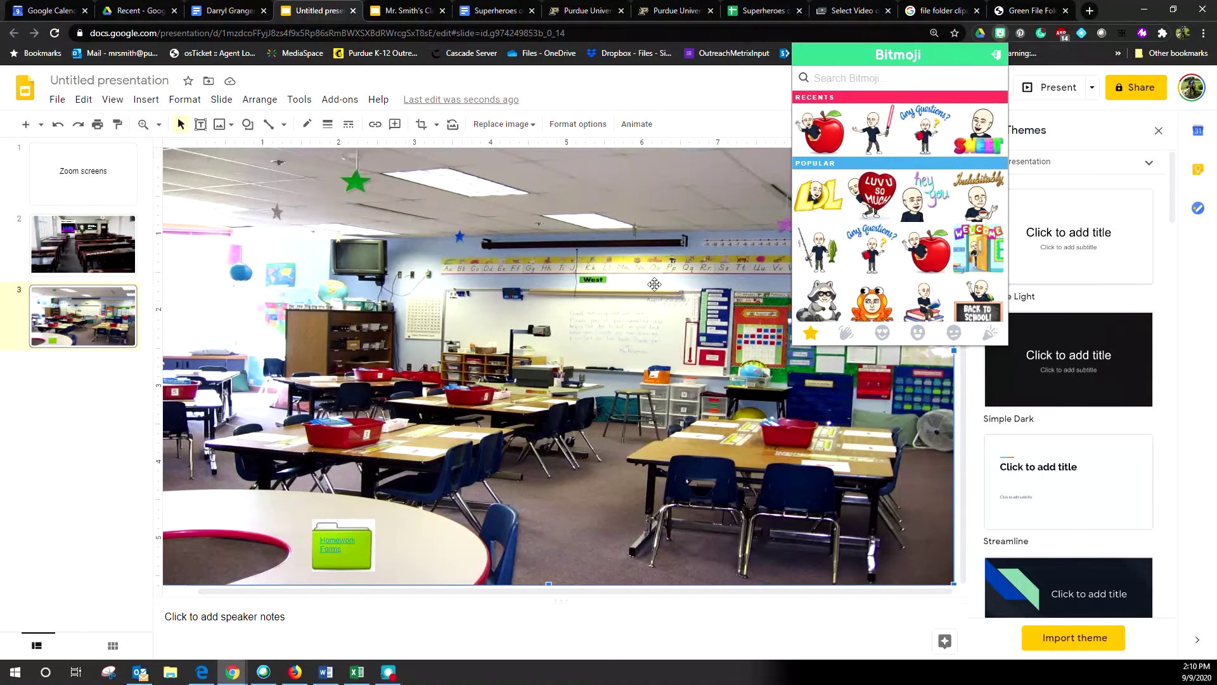
pyautogui.rightClick(602, 289)
pyautogui.click(653, 214)
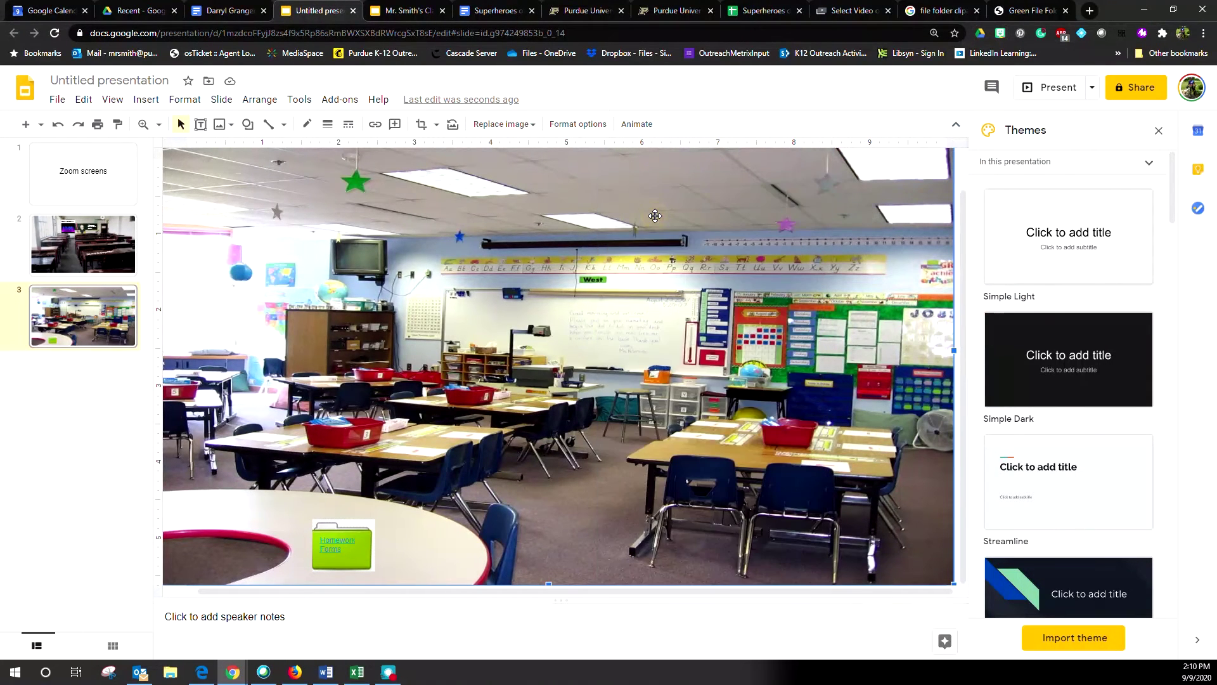
# Step: Copy the Bitmoji waving from the red apple and paste it onto the third slide
pyautogui.click(999, 33)
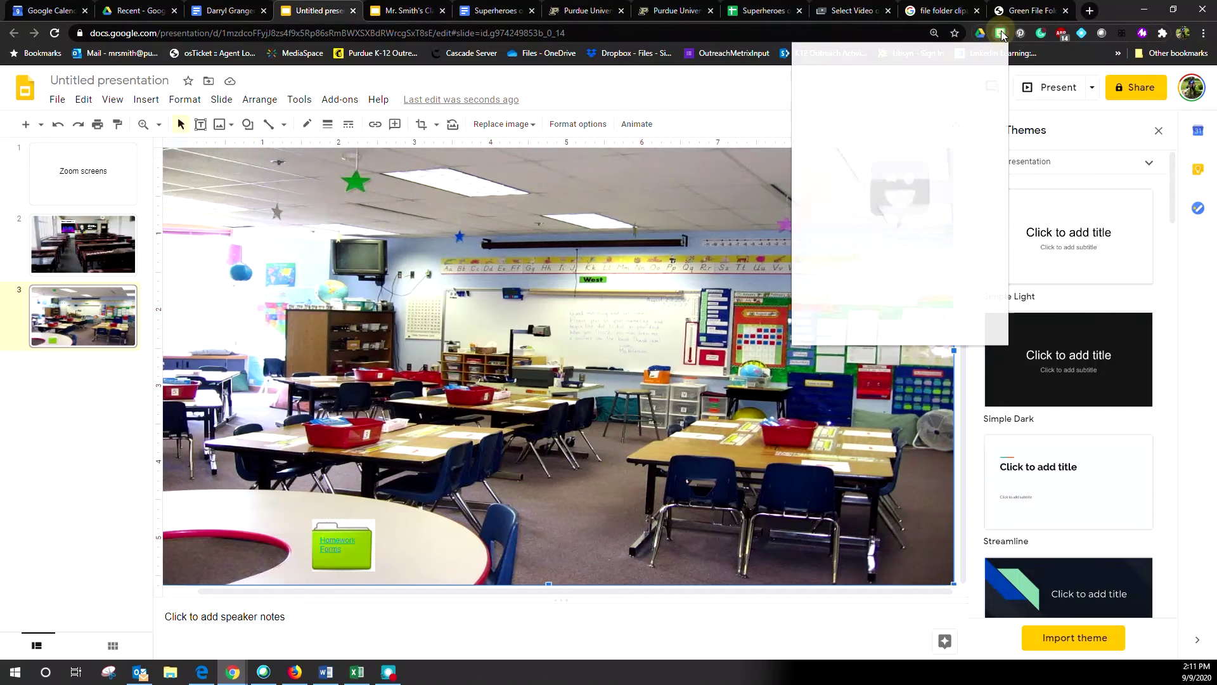
pyautogui.rightClick(932, 248)
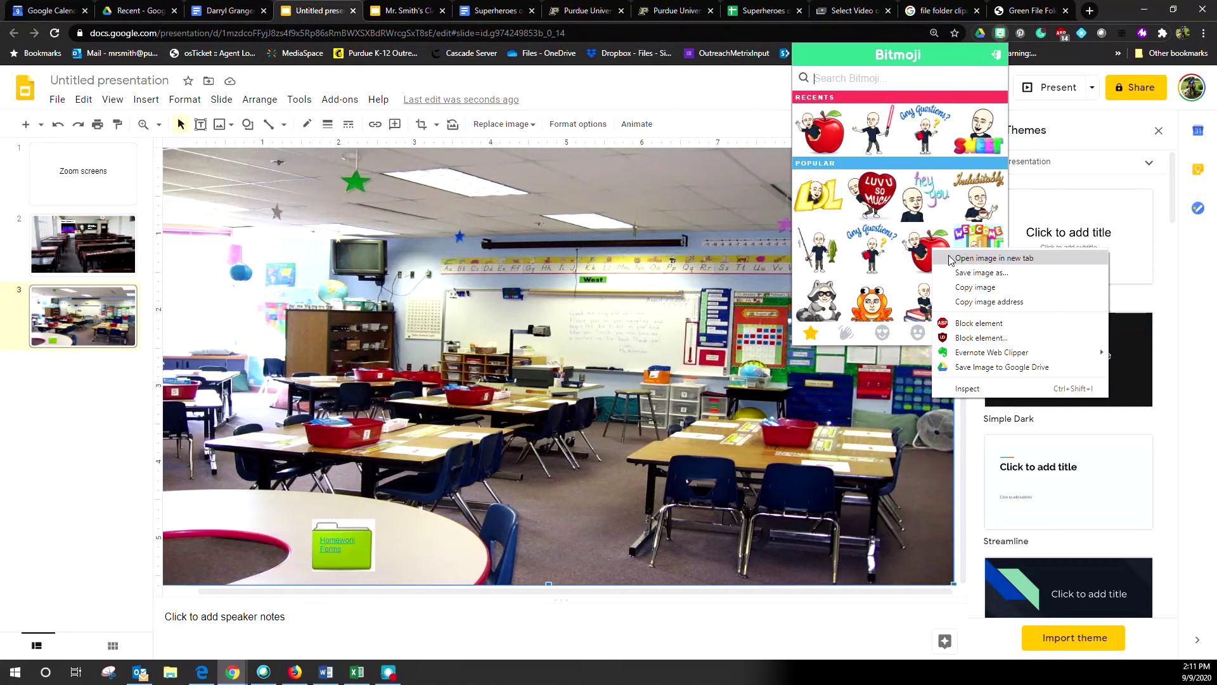
pyautogui.click(980, 287)
pyautogui.click(346, 364)
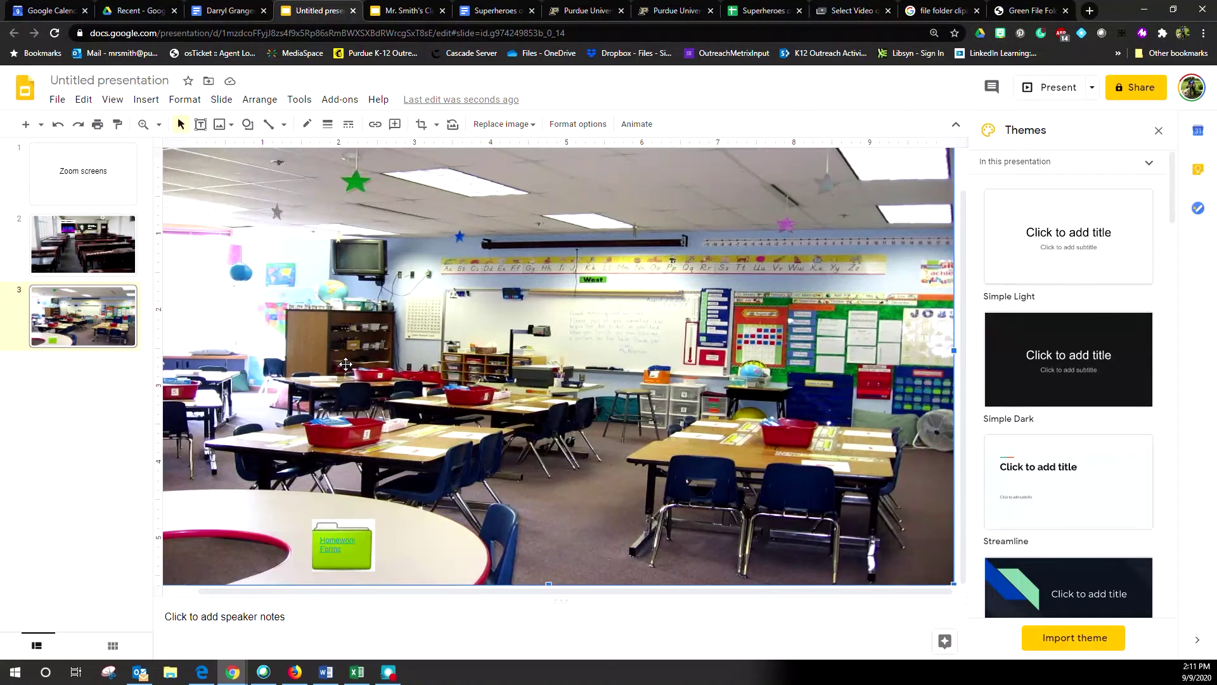
pyautogui.rightClick(346, 364)
pyautogui.click(385, 237)
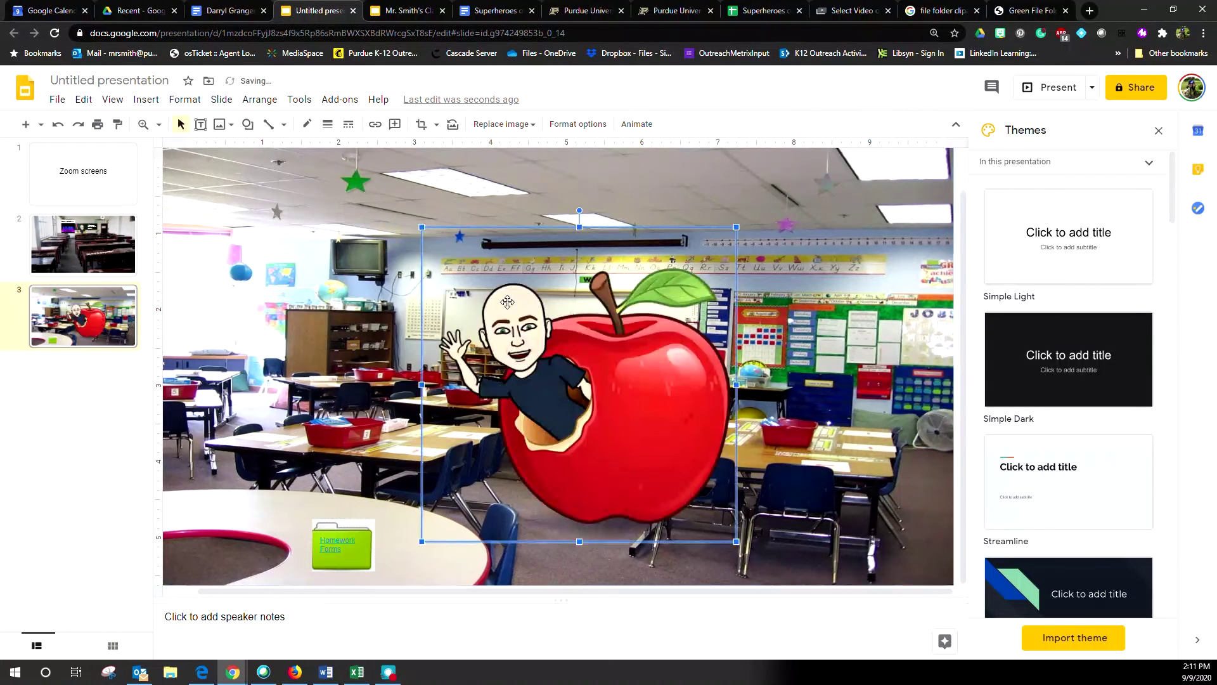
# Step: Shrink the apple Bitmoji and place it on the back corner of the student table beside the fan
pyautogui.moveTo(737, 226); pyautogui.dragTo(545, 418)
pyautogui.moveTo(494, 457); pyautogui.dragTo(816, 348)
pyautogui.moveTo(867, 307); pyautogui.dragTo(858, 389)
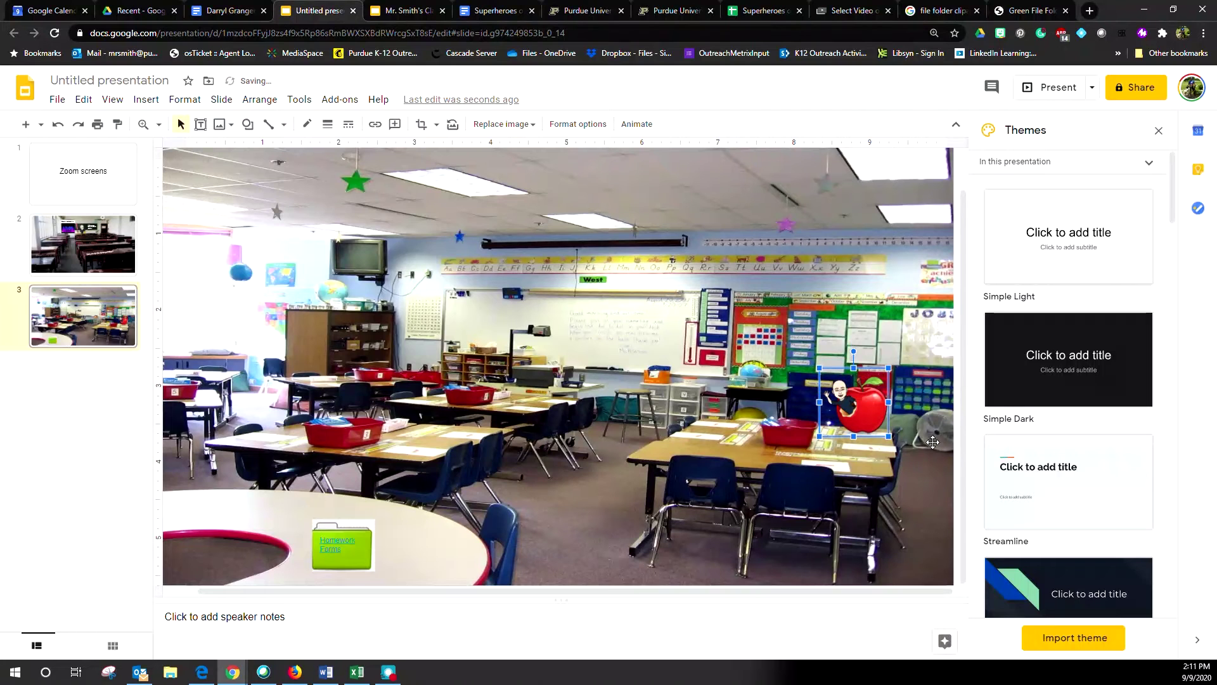
pyautogui.click(843, 295)
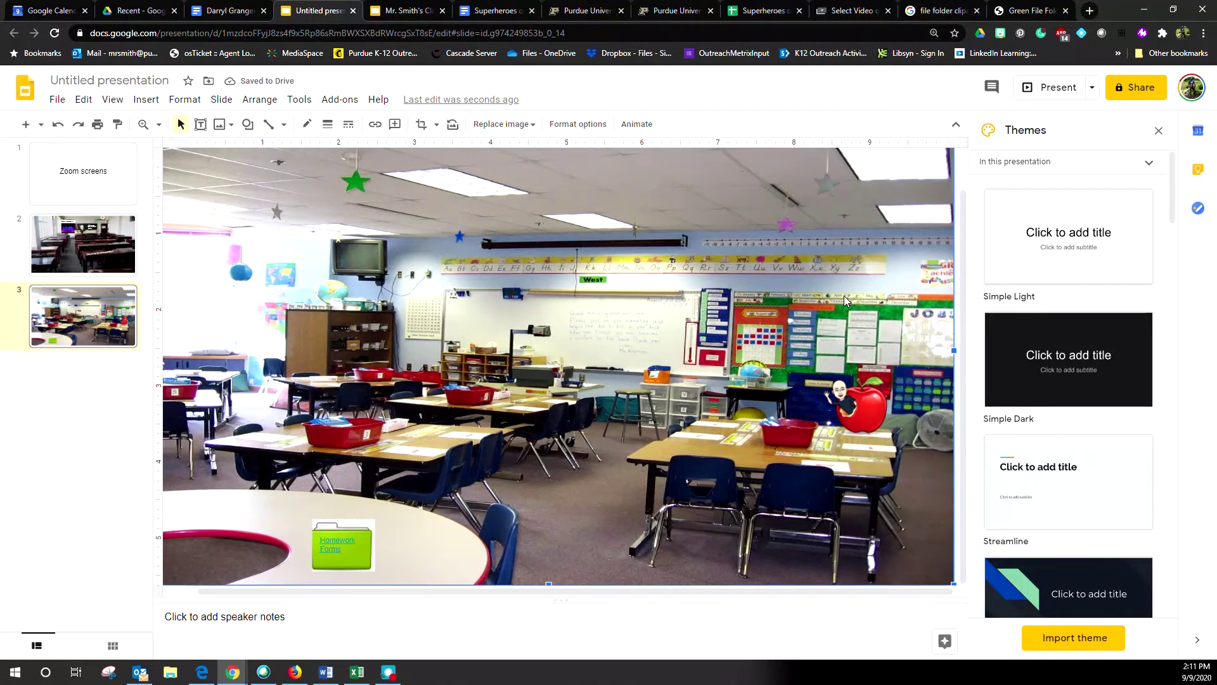
pyautogui.click(861, 403)
pyautogui.click(592, 549)
# Step: Duplicate the green folder together with its Homework Forms label and place the slightly tilted copy beside the original on the round table
pyautogui.click(360, 535)
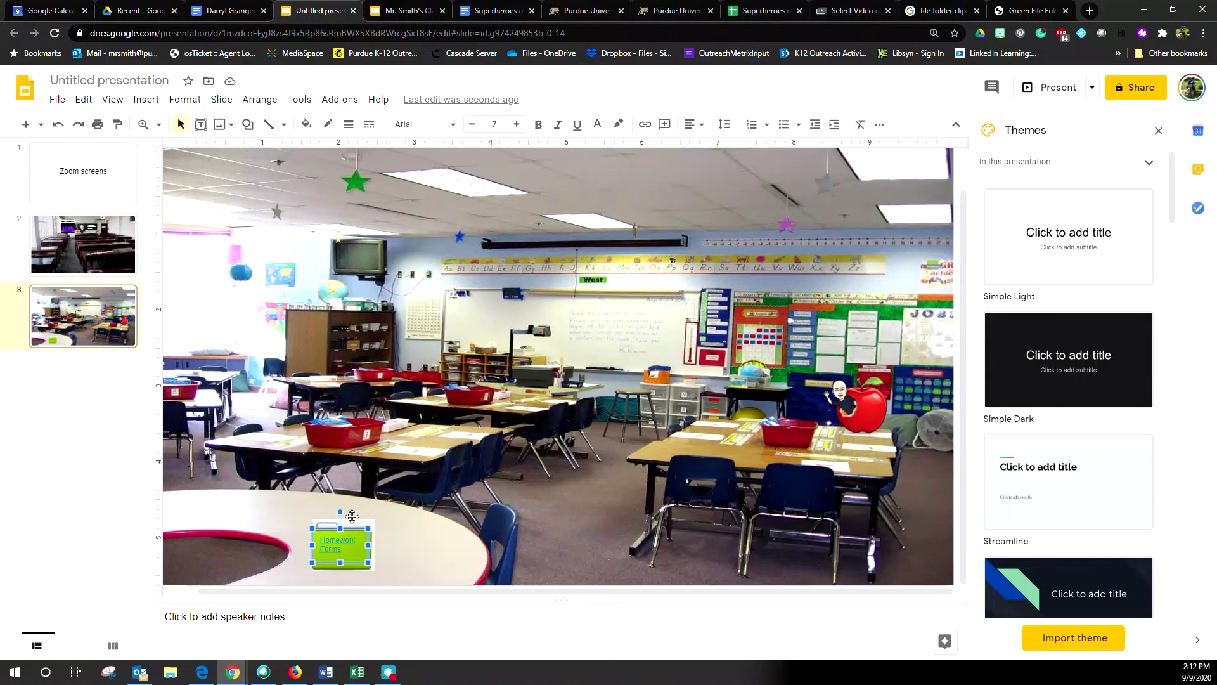
pyautogui.click(358, 522)
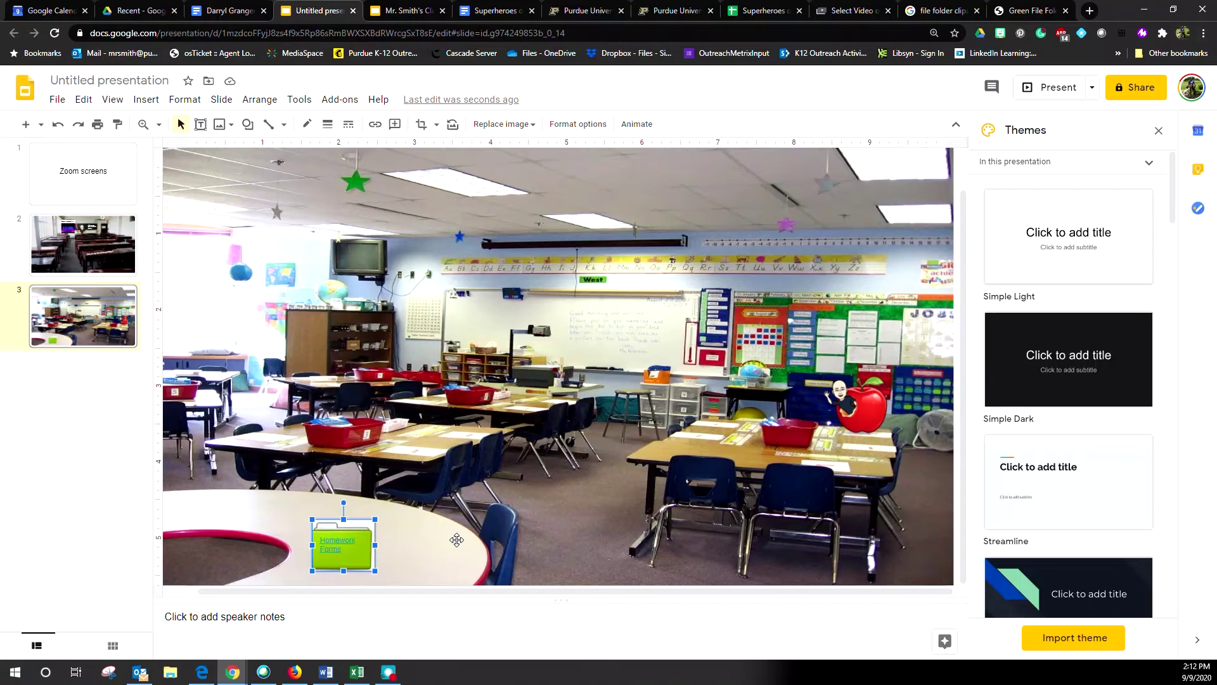
pyautogui.keyDown('shift'); pyautogui.click(346, 546); pyautogui.keyUp('shift')
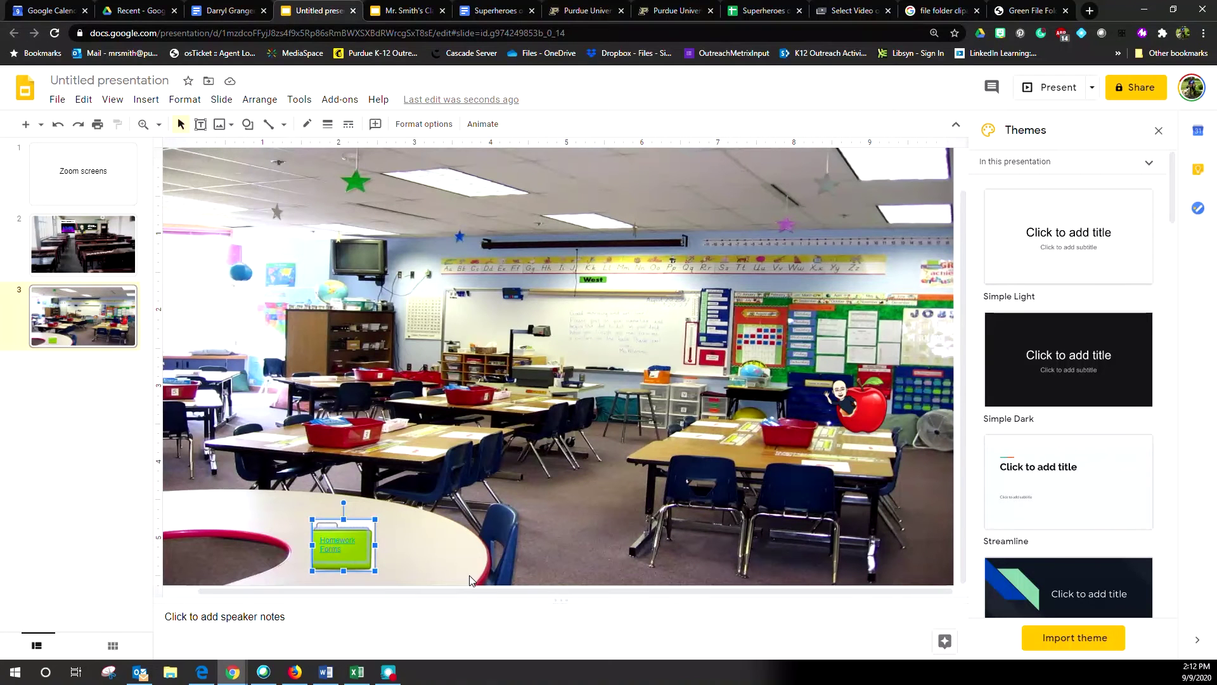
pyautogui.click(463, 557)
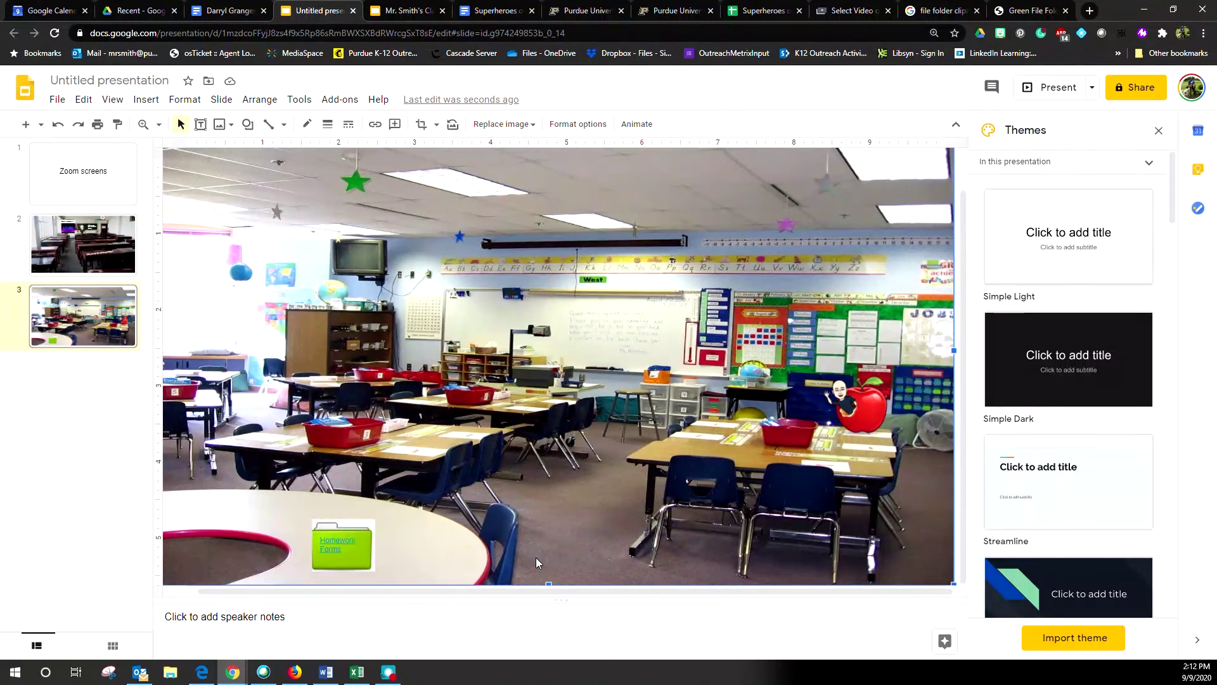
pyautogui.hotkey('ctrl', 'v')
pyautogui.moveTo(375, 547); pyautogui.dragTo(449, 524)
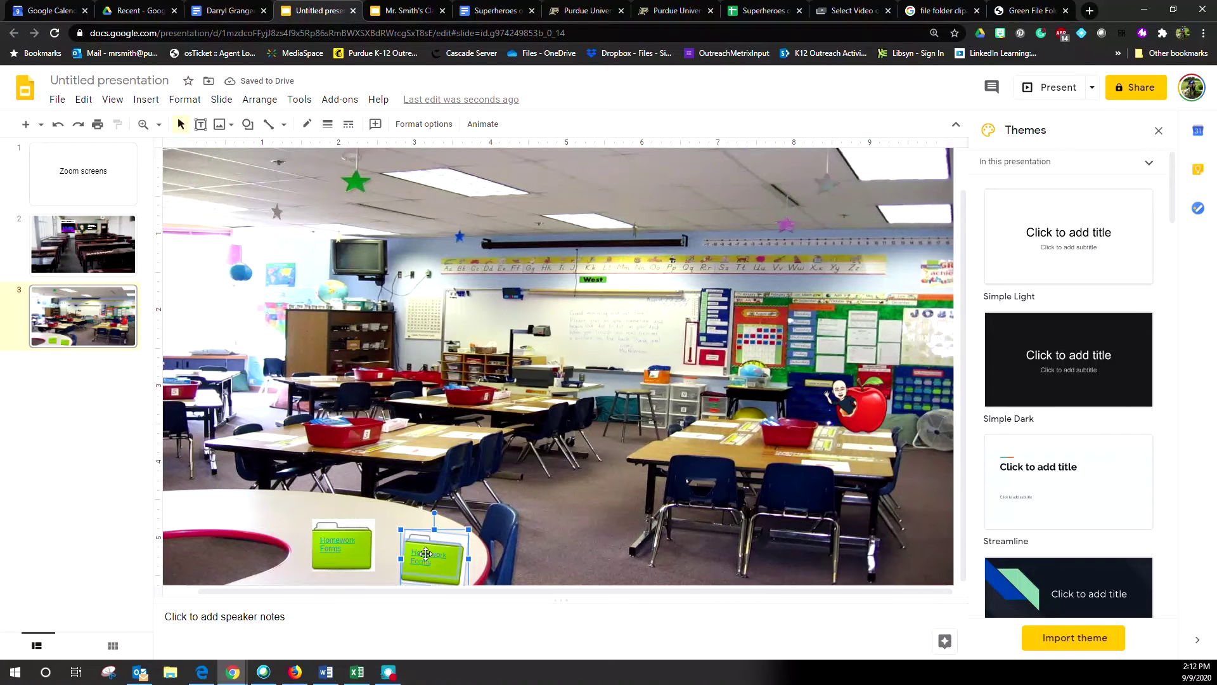
pyautogui.moveTo(467, 531); pyautogui.dragTo(461, 542)
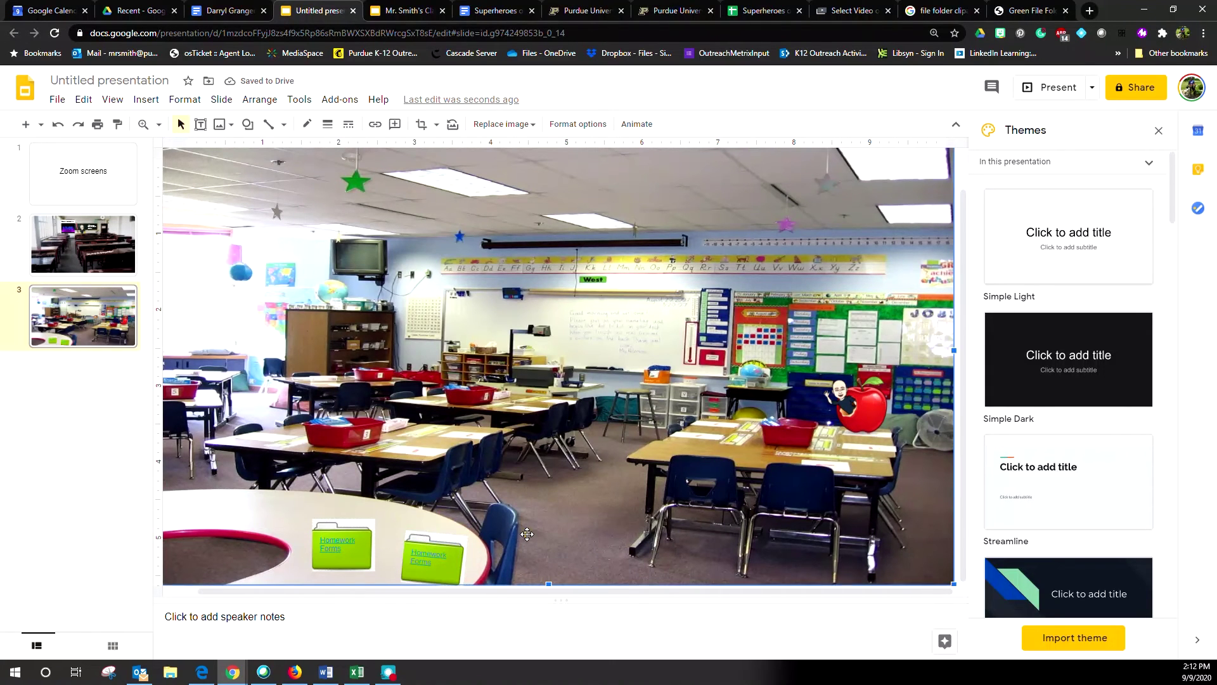
# Step: Change the linked label on the duplicated folder to "Bell ringer" and check its link preview
pyautogui.click(431, 555)
pyautogui.scroll(-1, 588, 551)
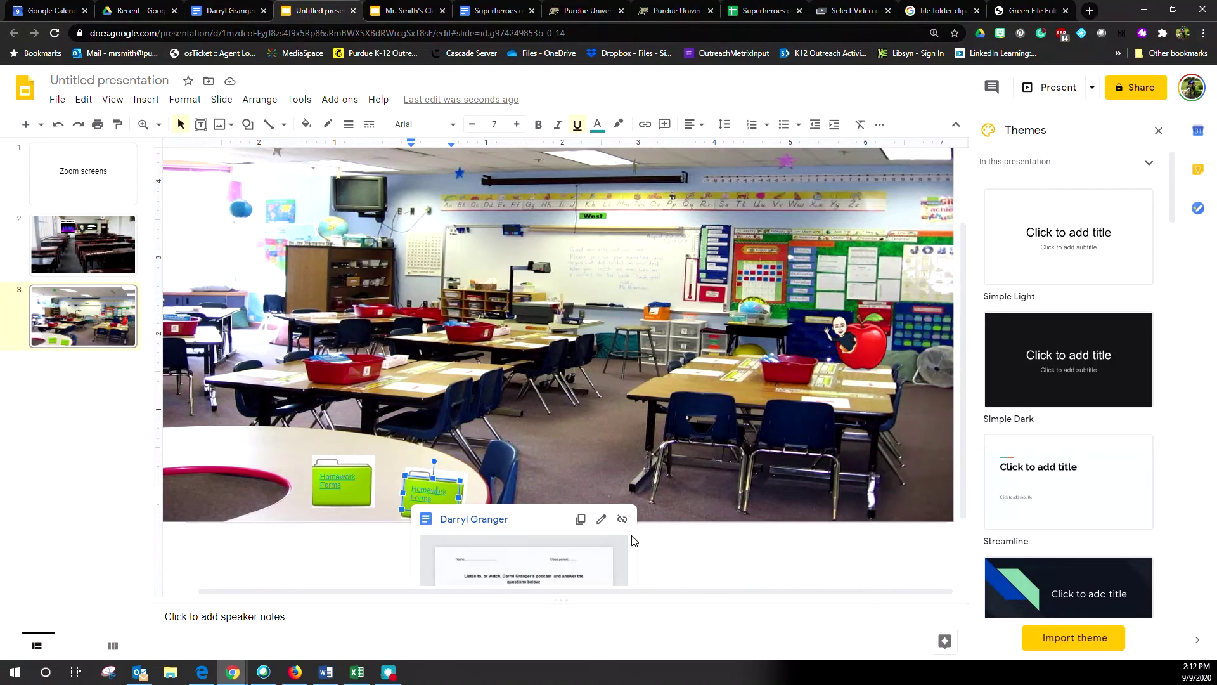
pyautogui.click(601, 520)
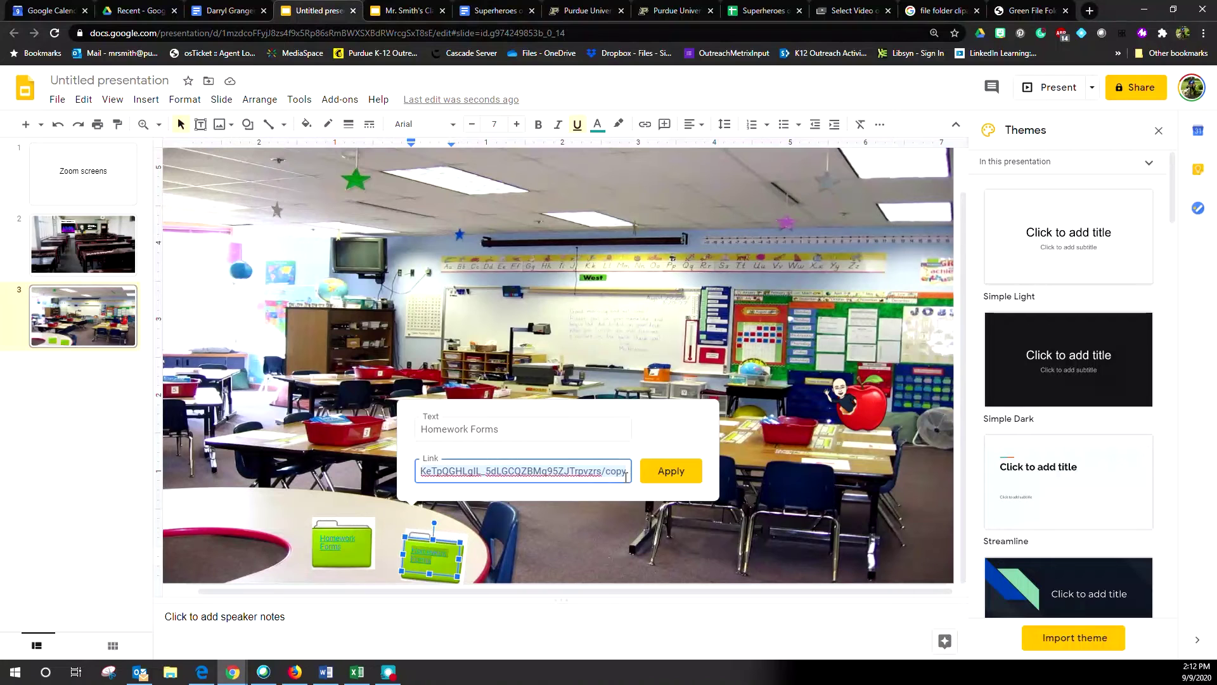
pyautogui.moveTo(531, 437); pyautogui.dragTo(421, 434)
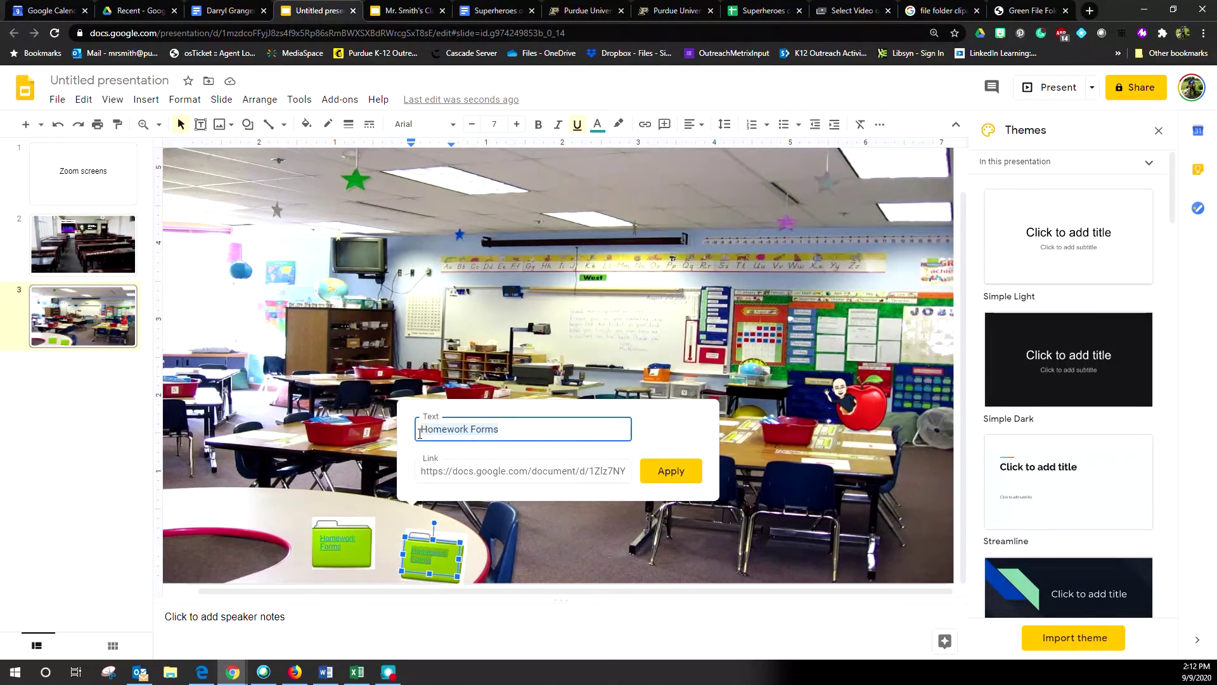
pyautogui.write('A')
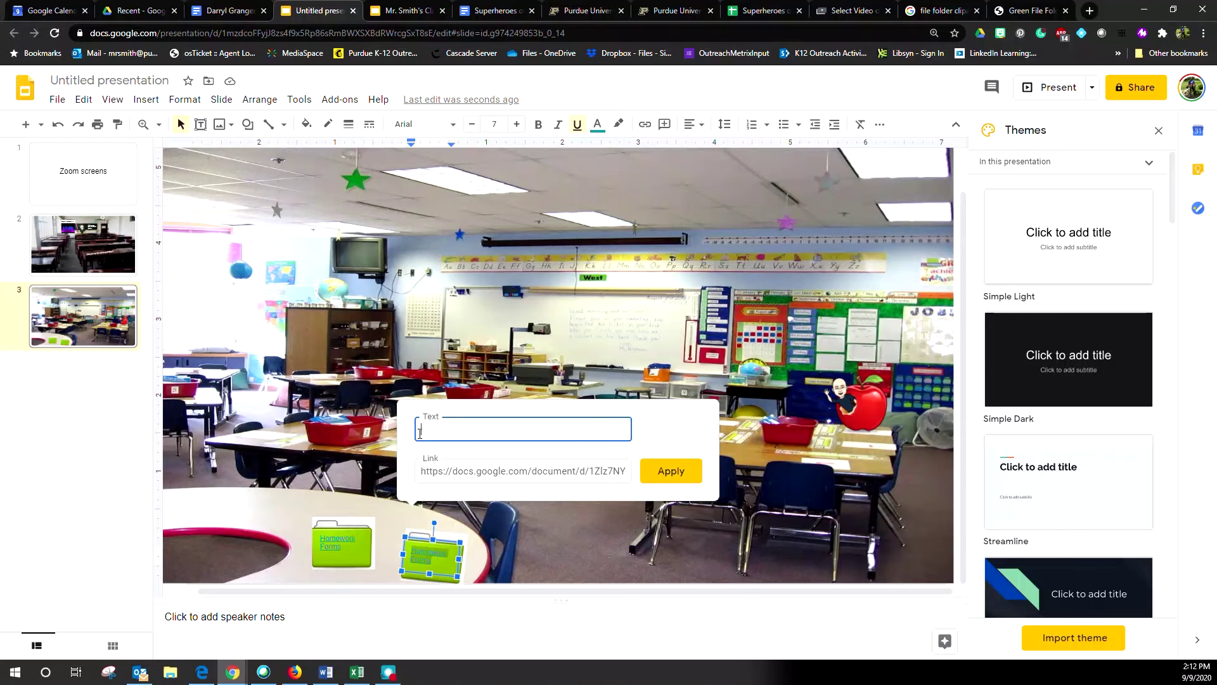
pyautogui.write('Bell ringer')
pyautogui.click(671, 471)
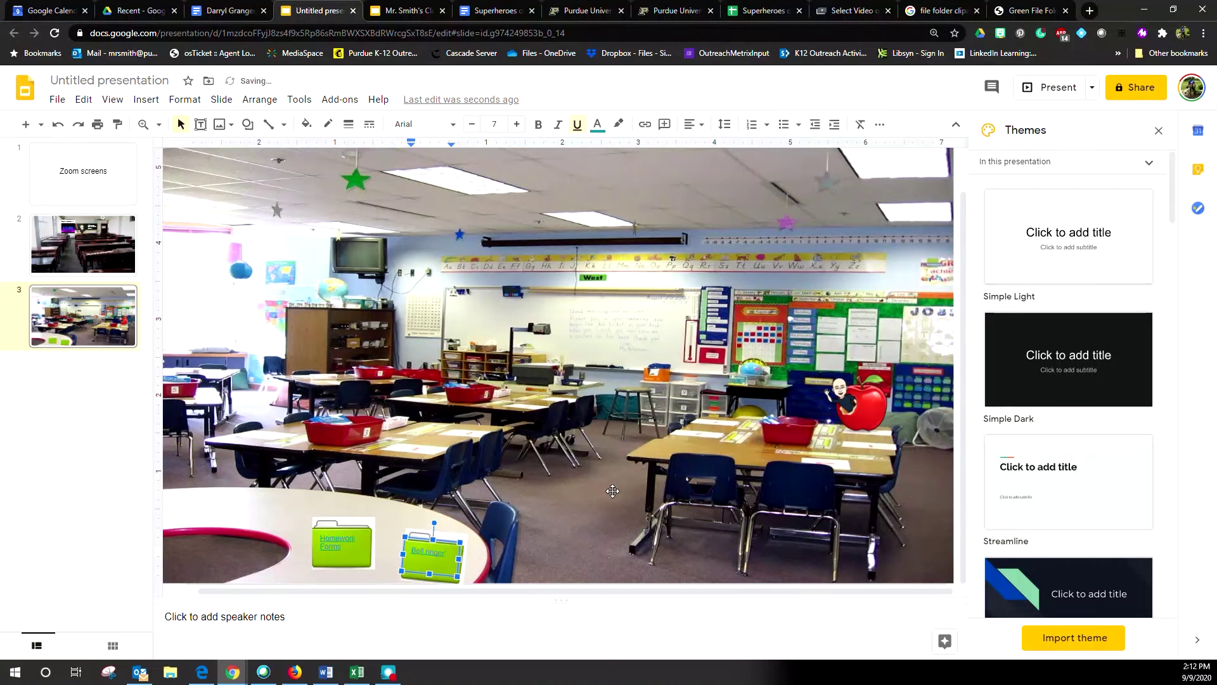
pyautogui.click(562, 567)
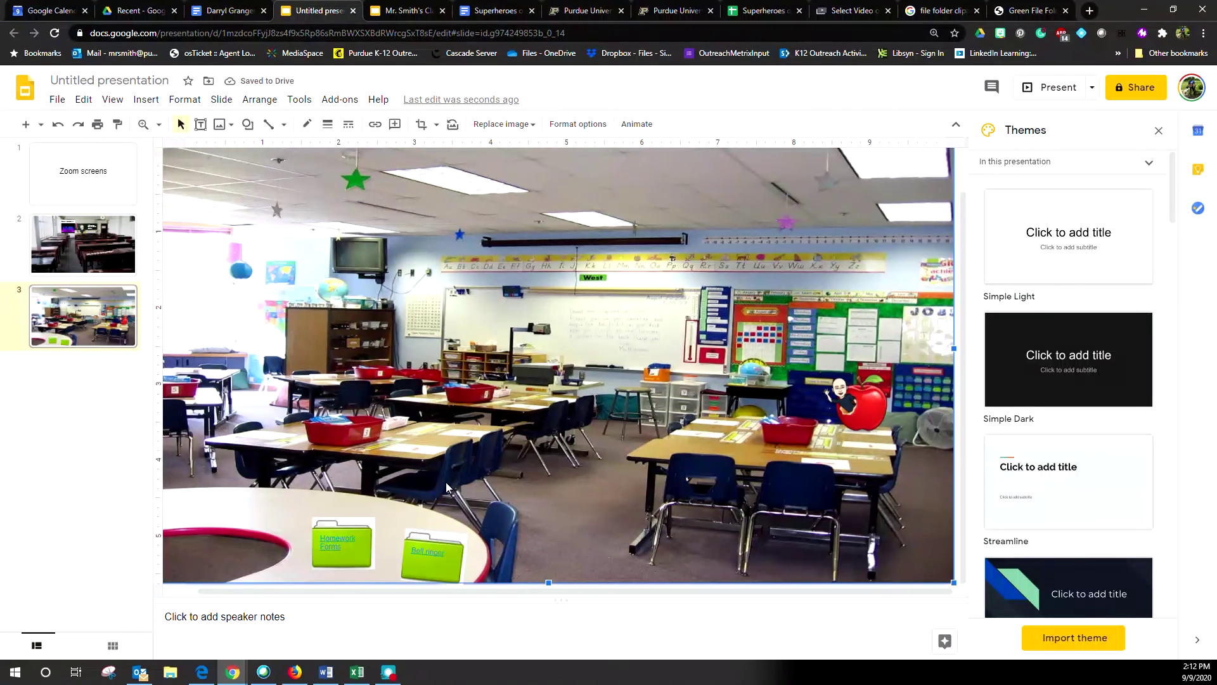
pyautogui.click(448, 554)
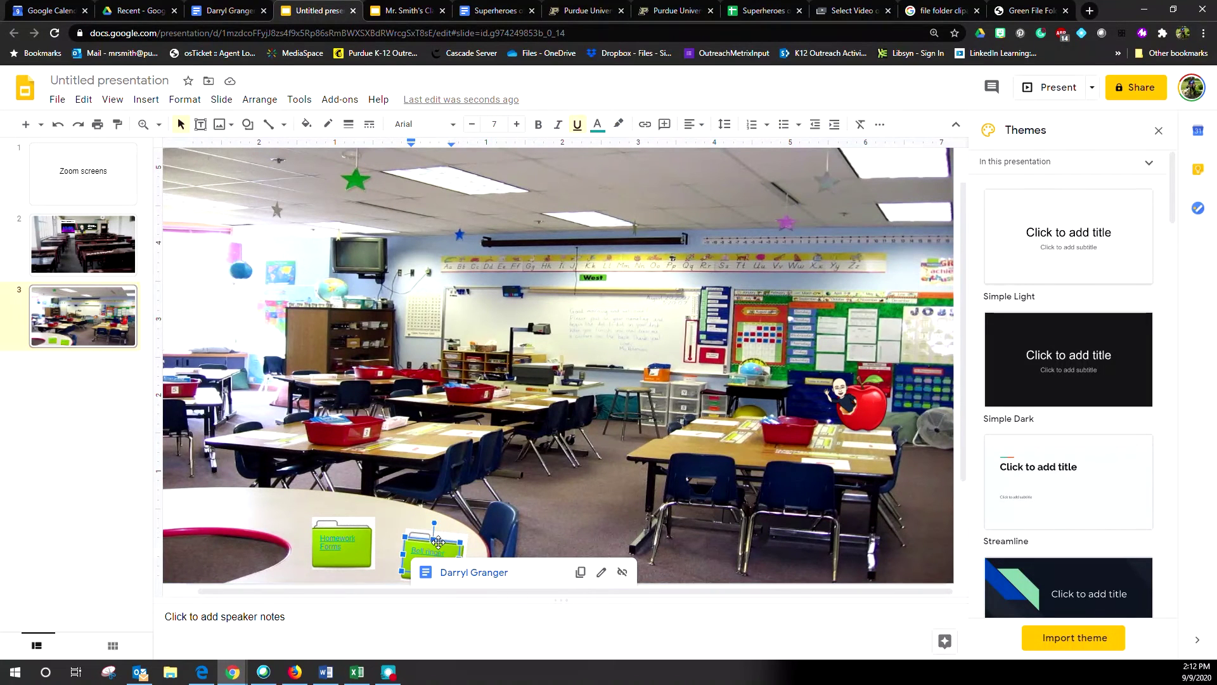
pyautogui.click(622, 496)
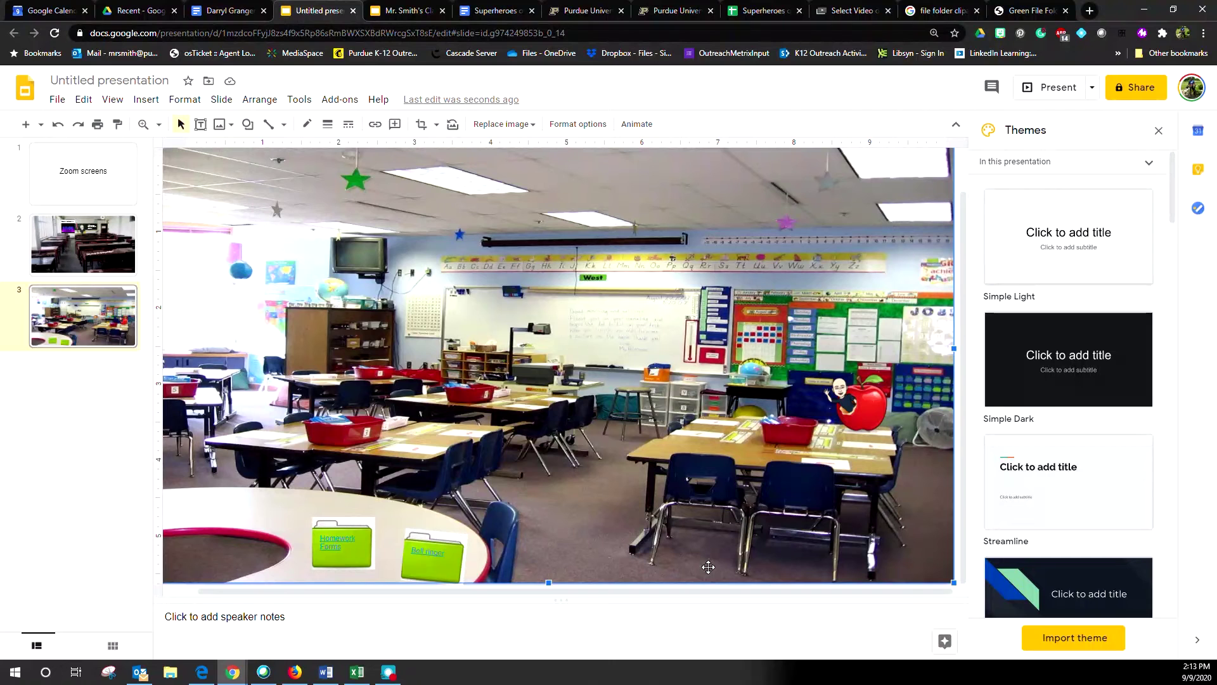
# Step: Close the themes list and save the presentation under the suggested name "Zoom screens" for sharing
pyautogui.click(1159, 131)
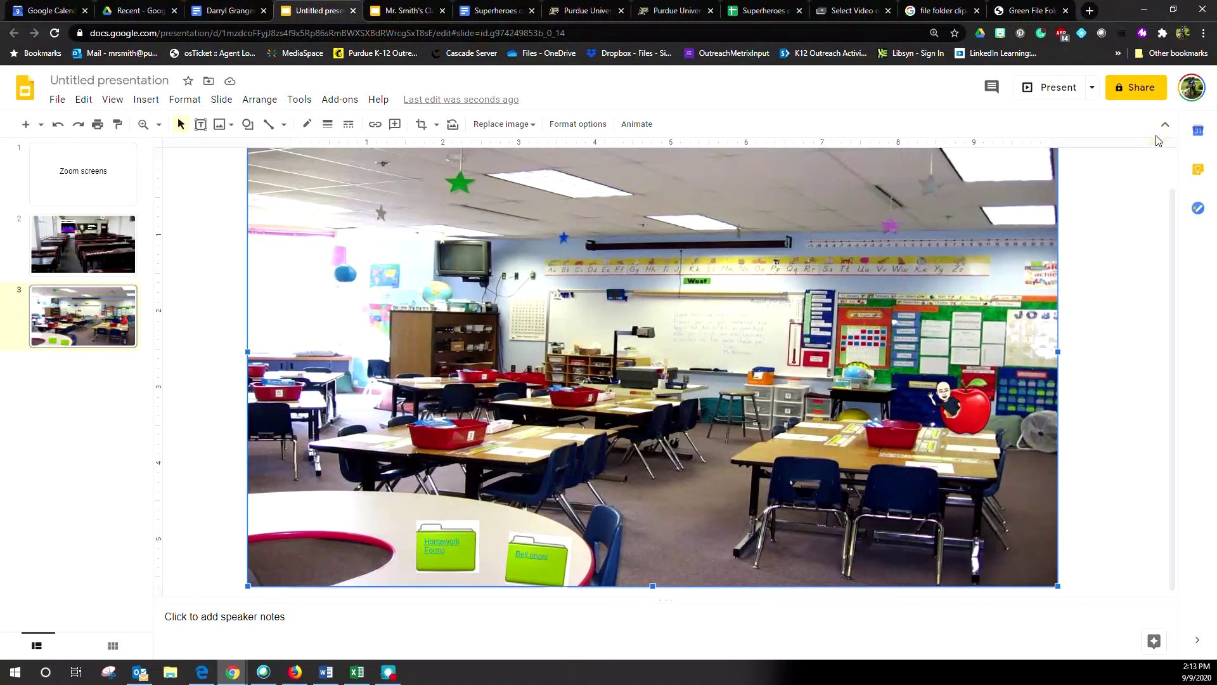
pyautogui.click(1139, 87)
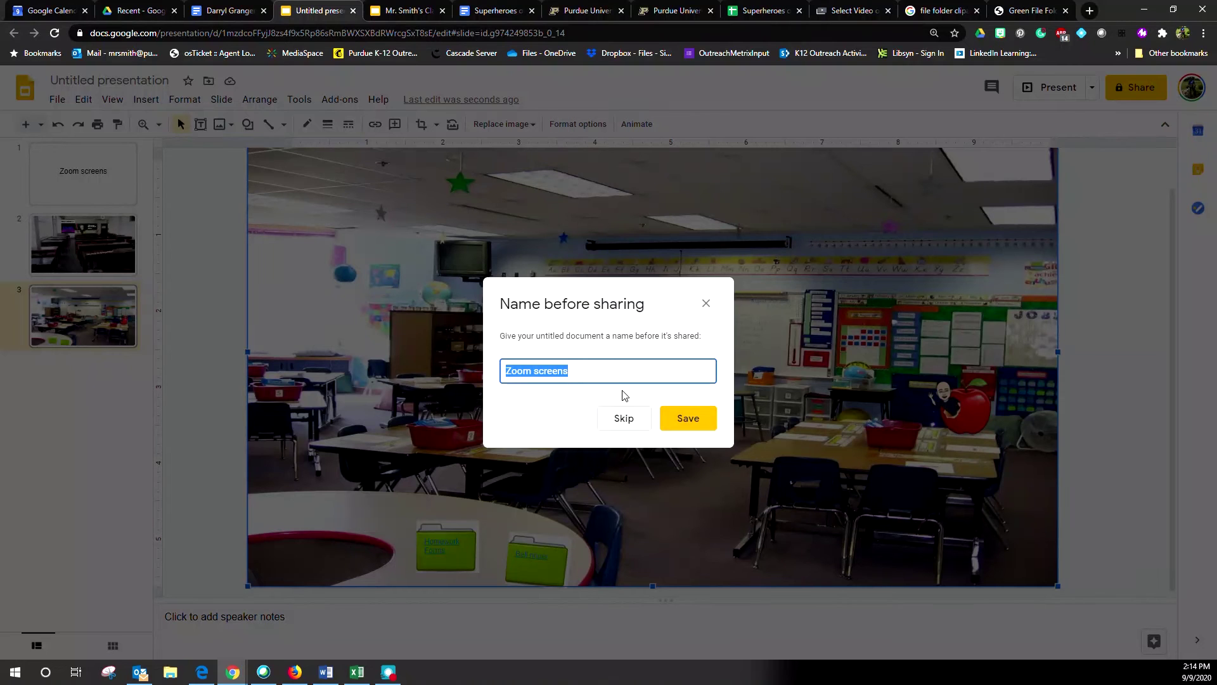
pyautogui.click(689, 420)
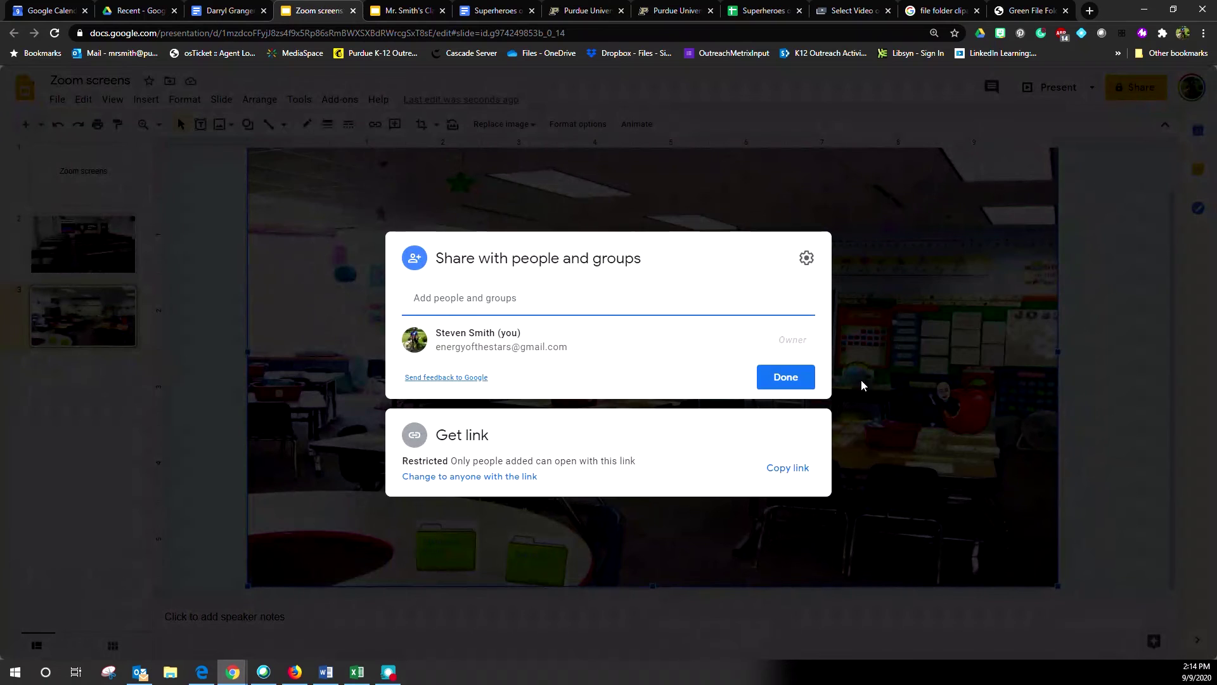
# Step: Give anyone with the link viewer access to the presentation, copy its link and go back to the second slide
pyautogui.click(499, 476)
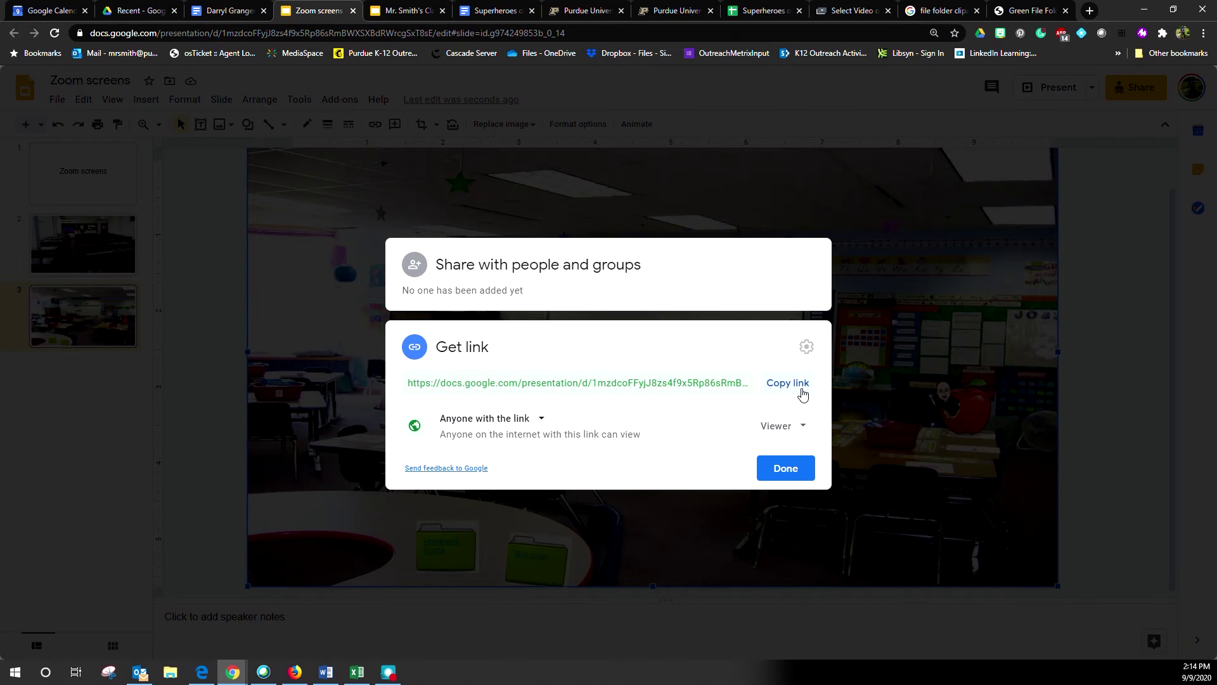
pyautogui.click(803, 385)
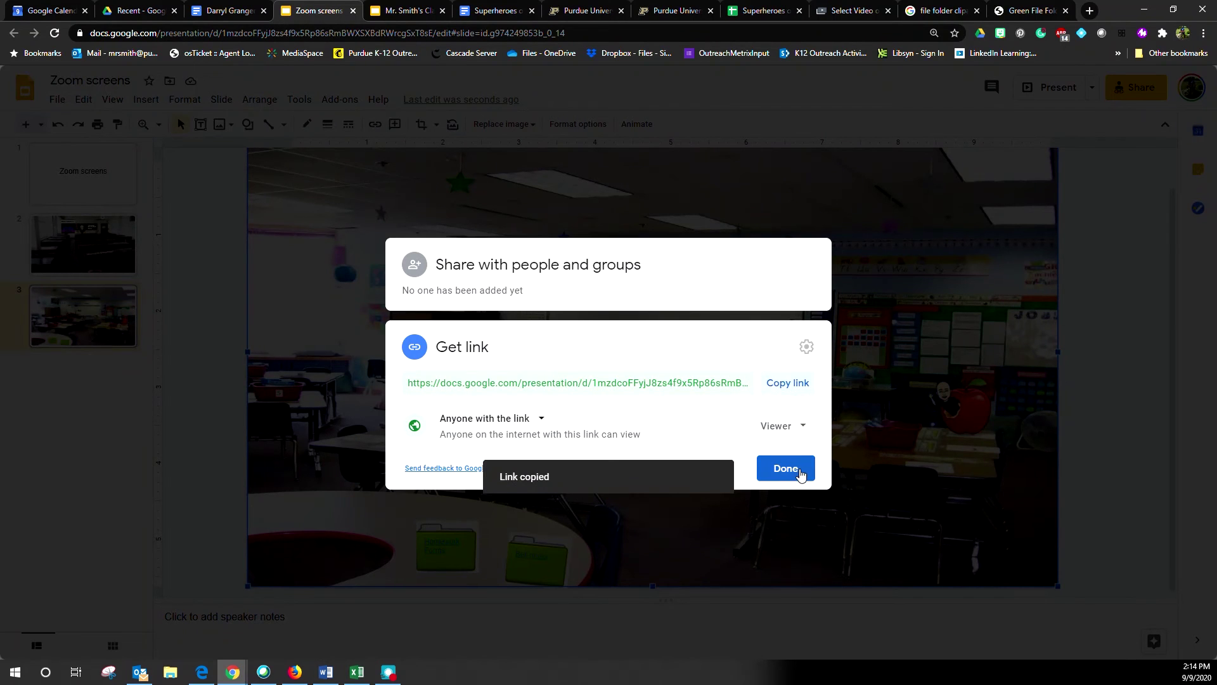
pyautogui.click(803, 469)
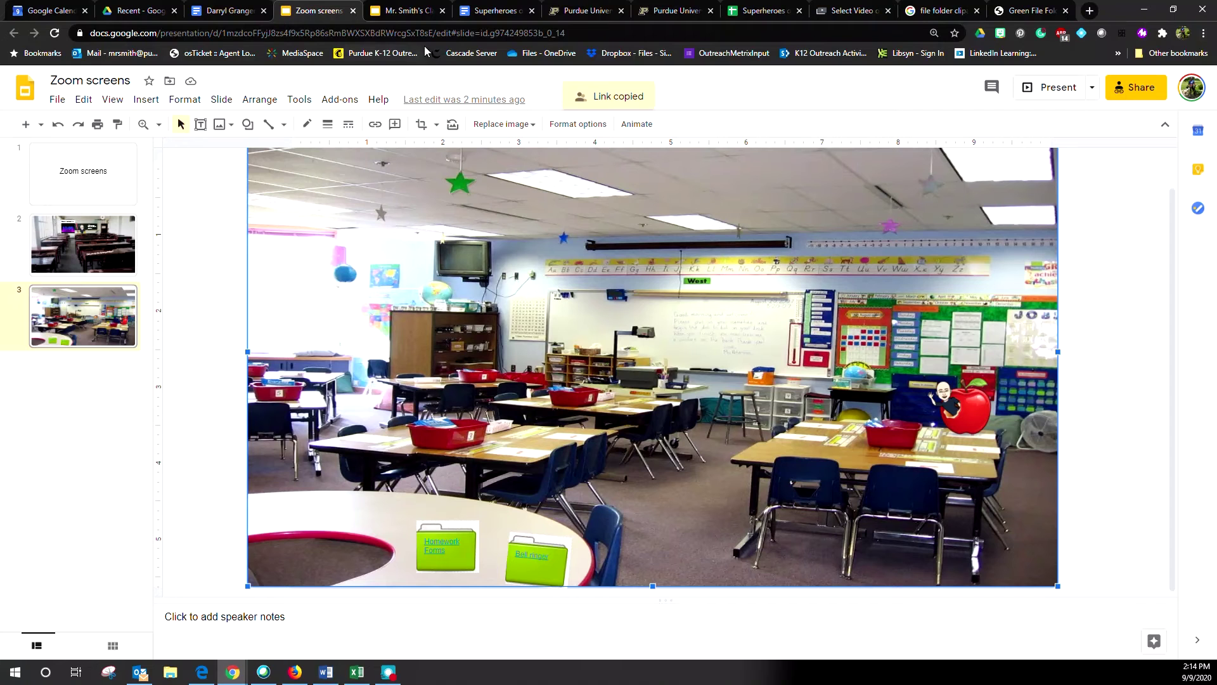
pyautogui.click(101, 231)
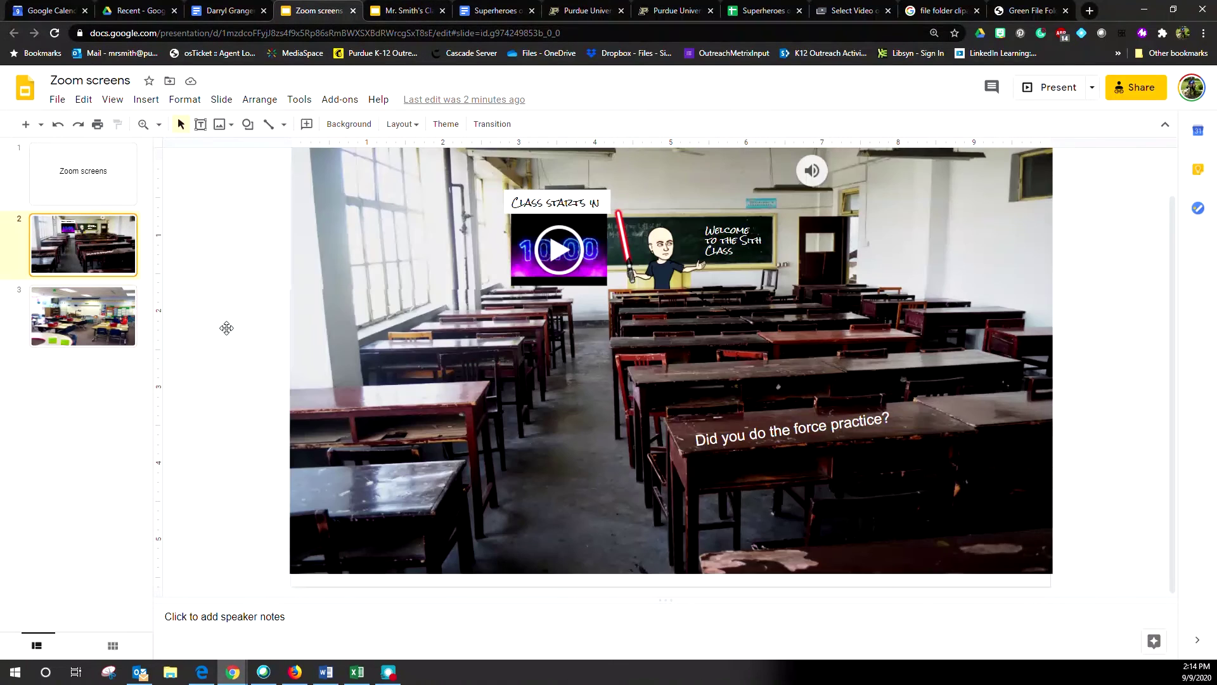
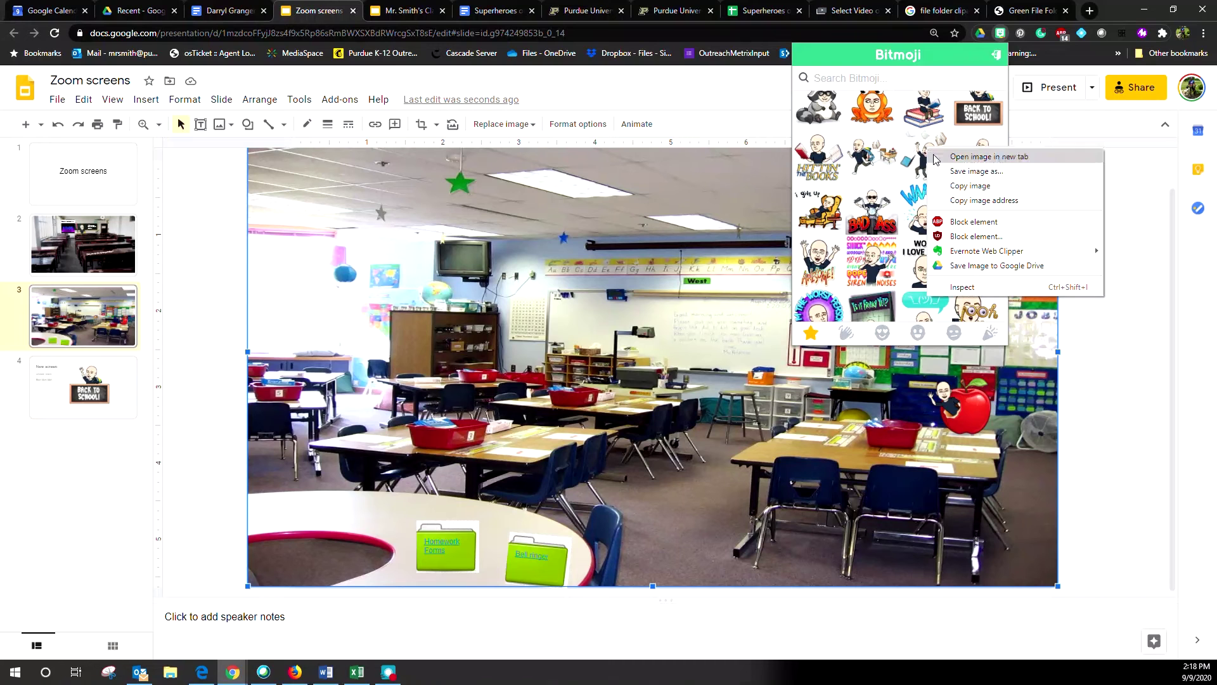
# Step: Copy the Bitmoji running with a backpack towards a desk and paste it onto the third slide
pyautogui.click(872, 156)
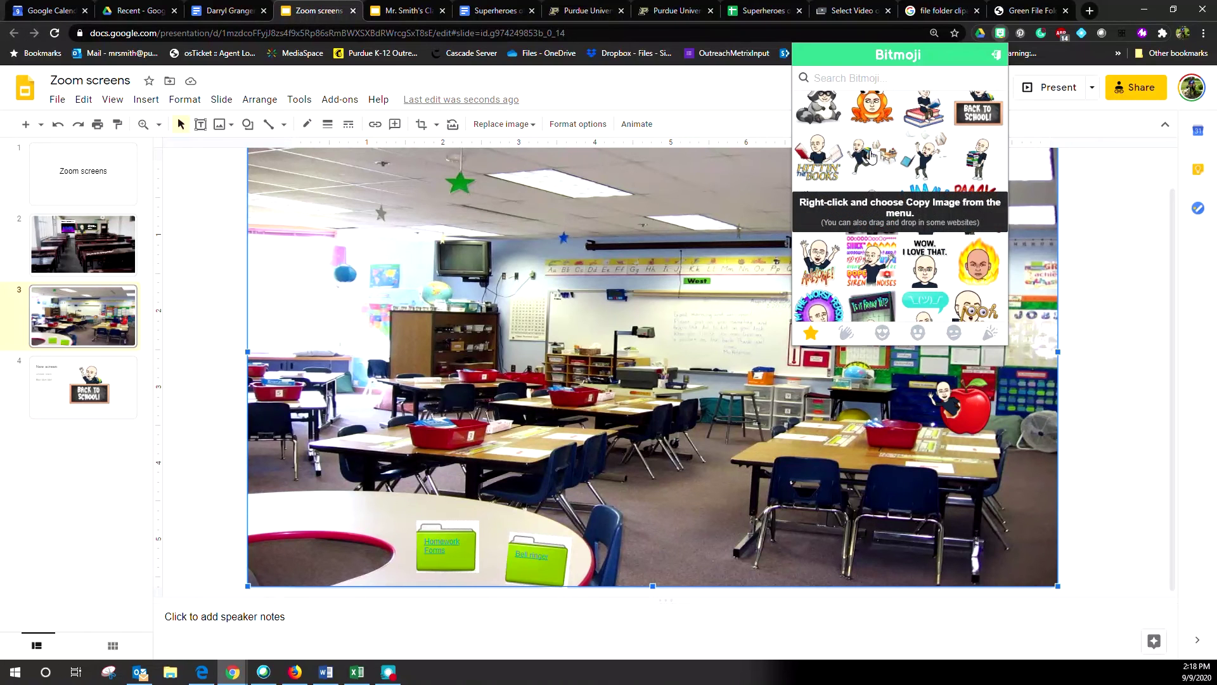
pyautogui.rightClick(872, 156)
pyautogui.click(911, 188)
pyautogui.click(295, 497)
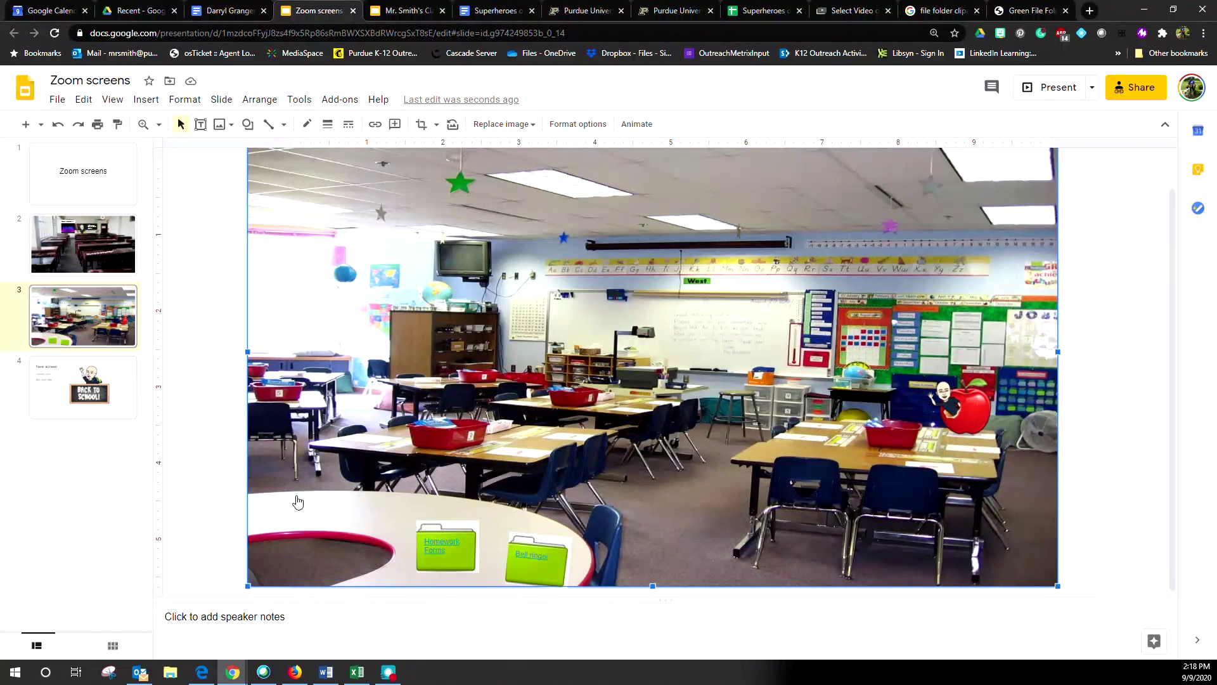
pyautogui.rightClick(296, 501)
pyautogui.click(341, 238)
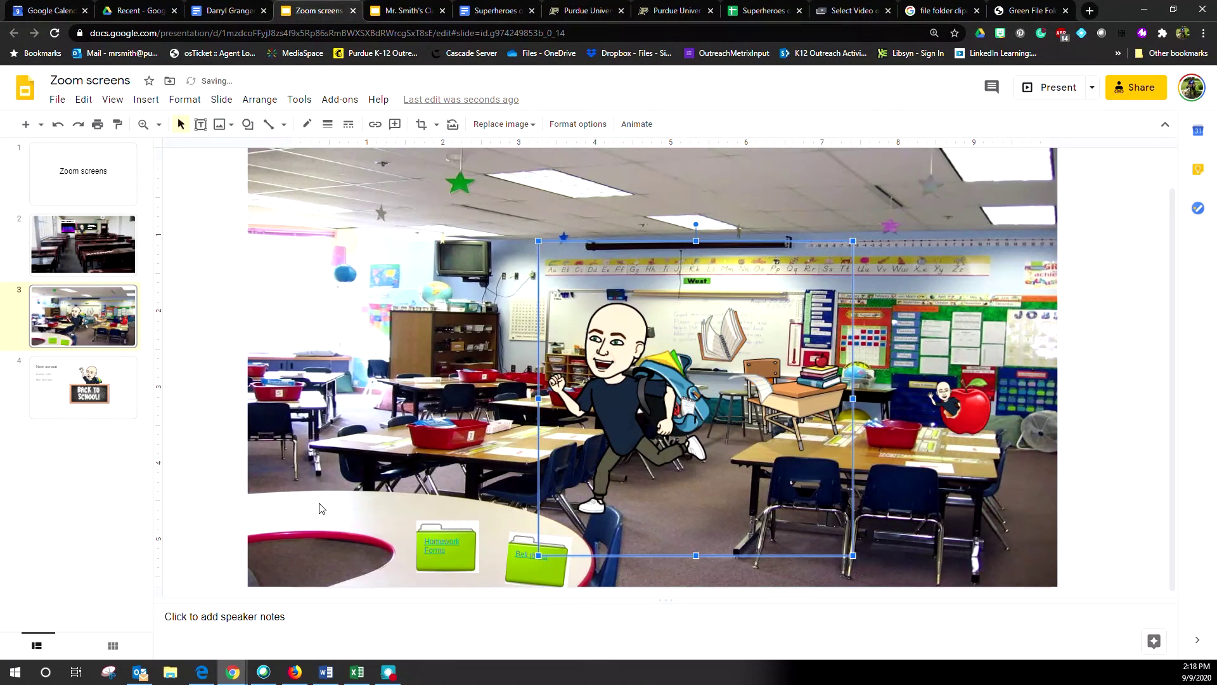
# Step: Shrink the running Bitmoji onto the round table in the foreground and link it to "Slide 4: New screen"
pyautogui.moveTo(853, 241); pyautogui.dragTo(338, 512)
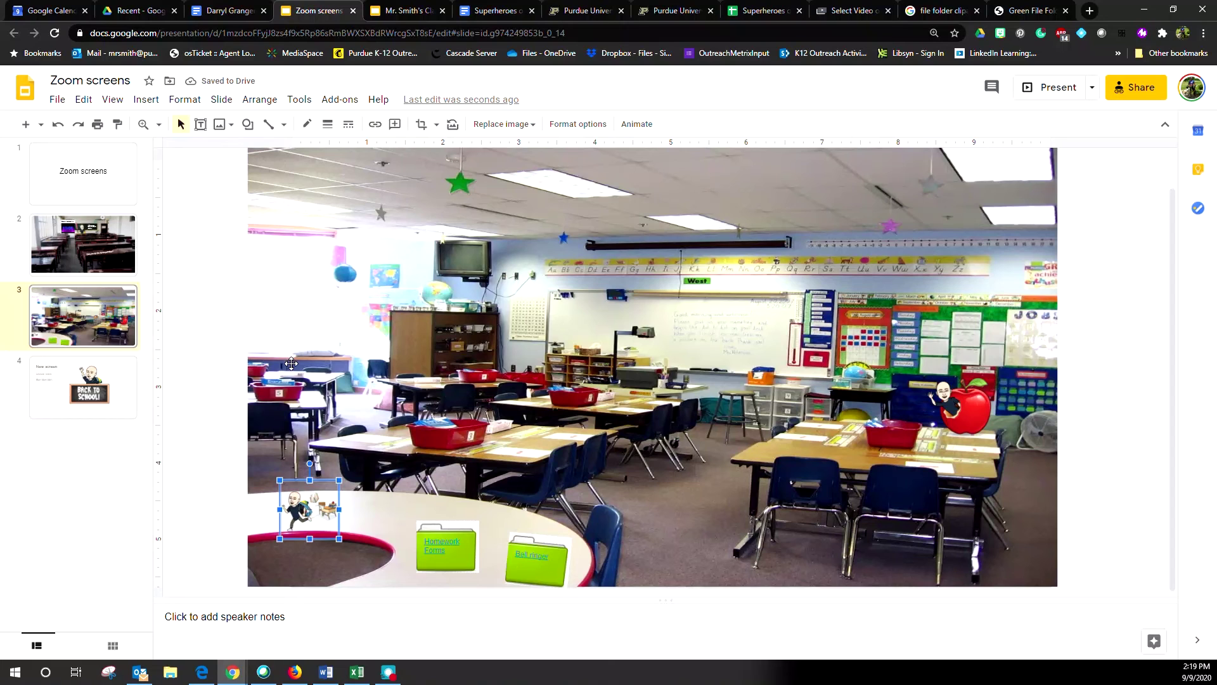
pyautogui.click(145, 100)
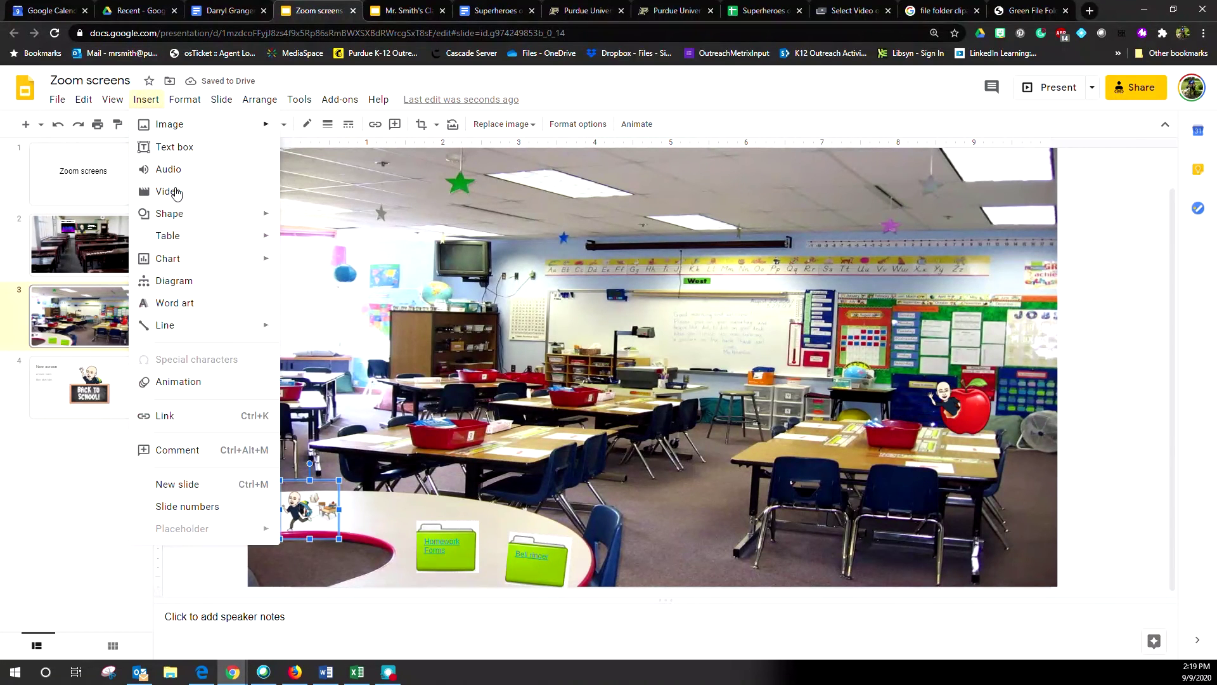
pyautogui.click(180, 418)
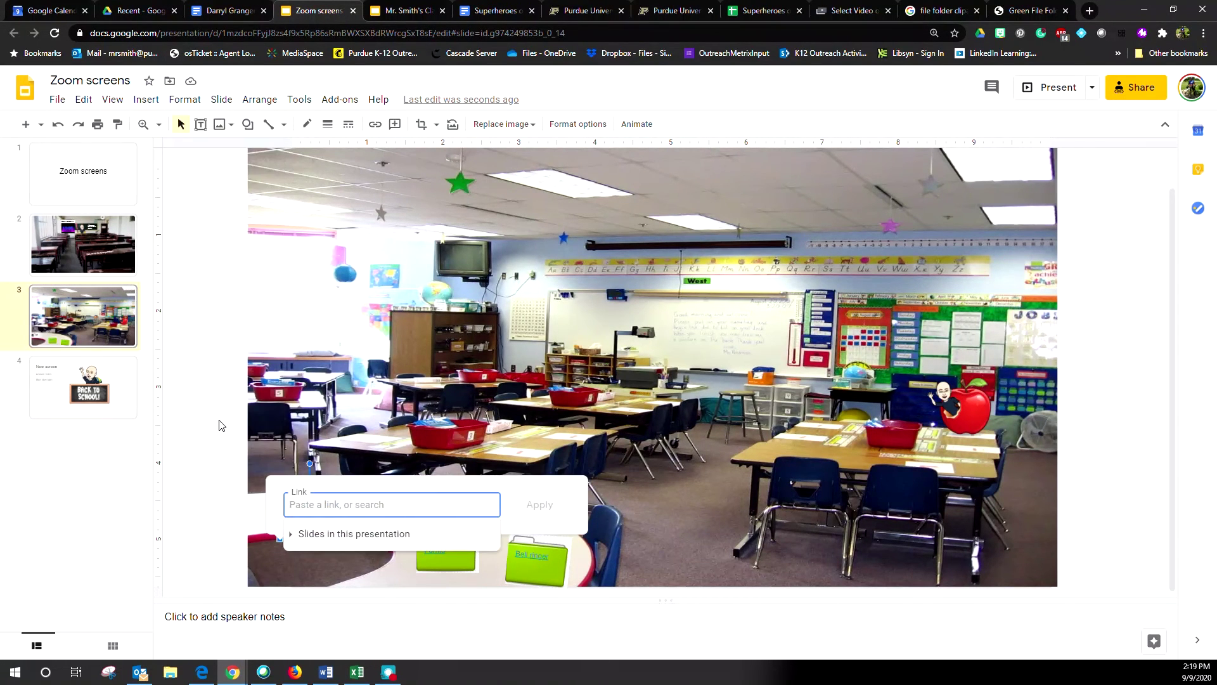
pyautogui.click(302, 535)
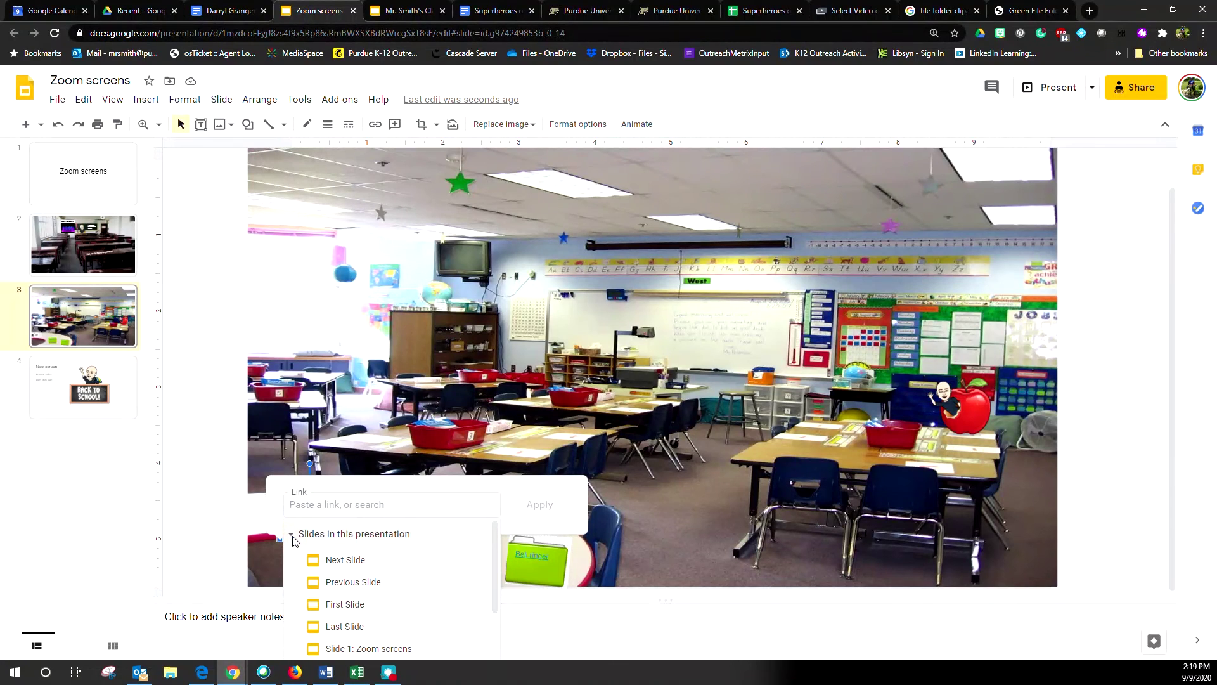
pyautogui.scroll(-2, 433, 603)
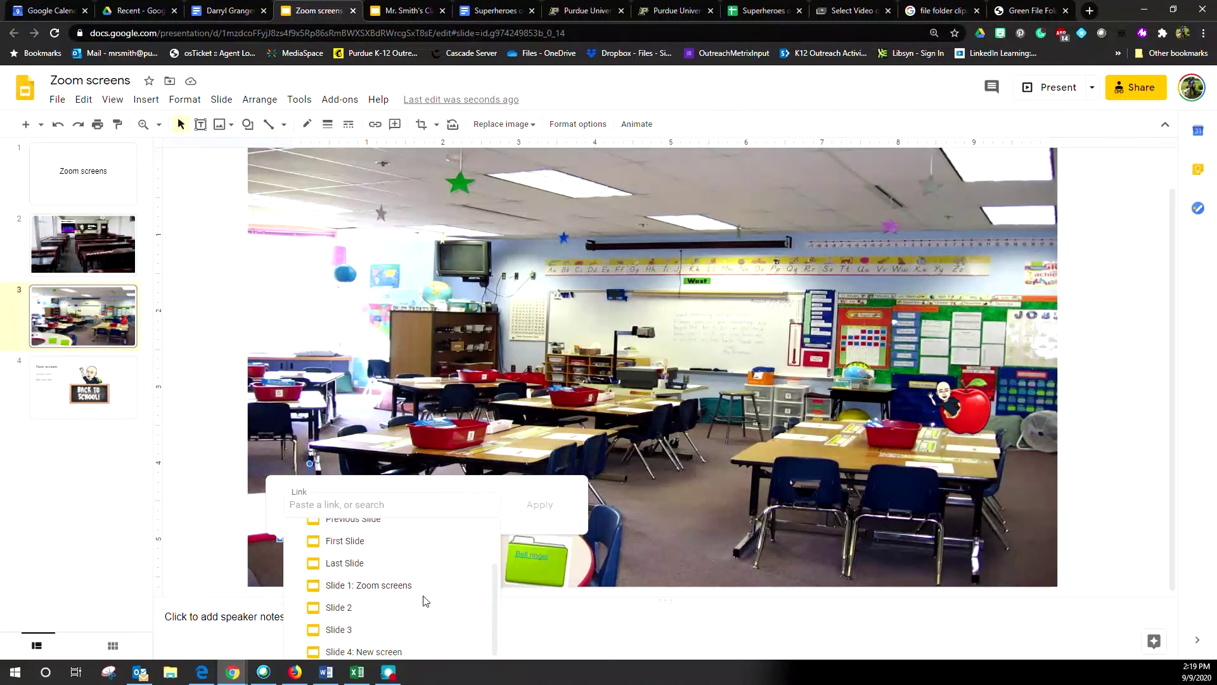
pyautogui.click(344, 645)
pyautogui.click(539, 504)
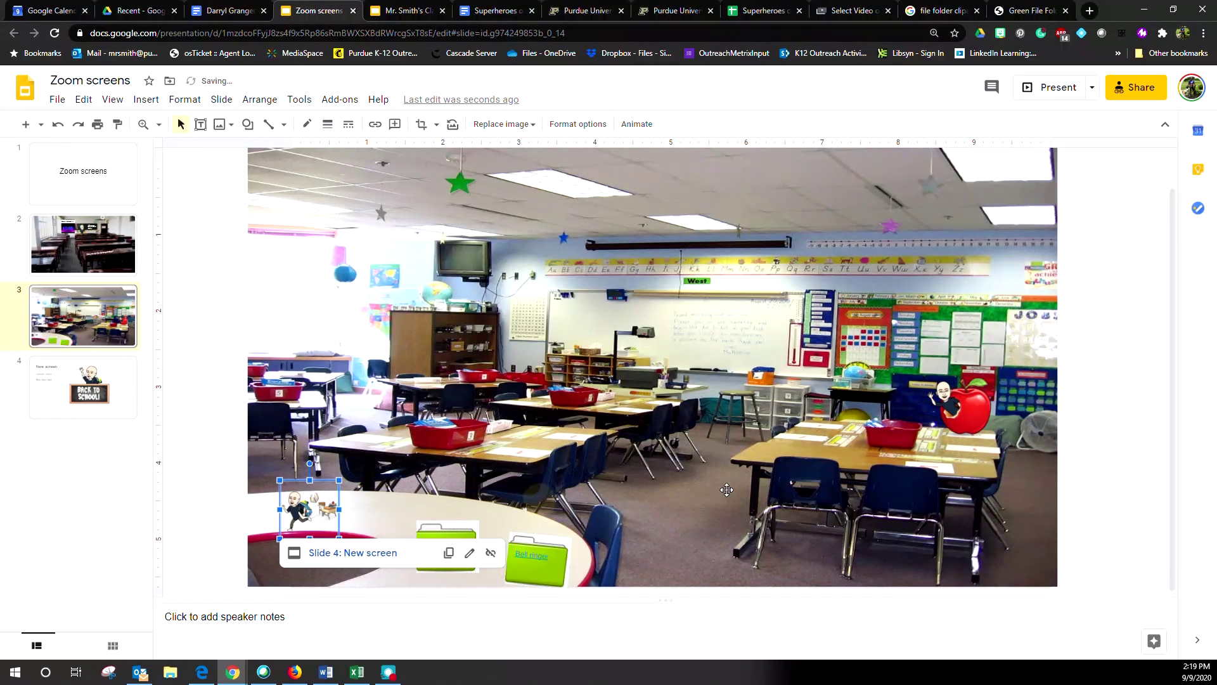
# Step: Nudge the classroom background image slightly and check the running Bitmoji's link preview
pyautogui.moveTo(248, 562); pyautogui.dragTo(251, 562)
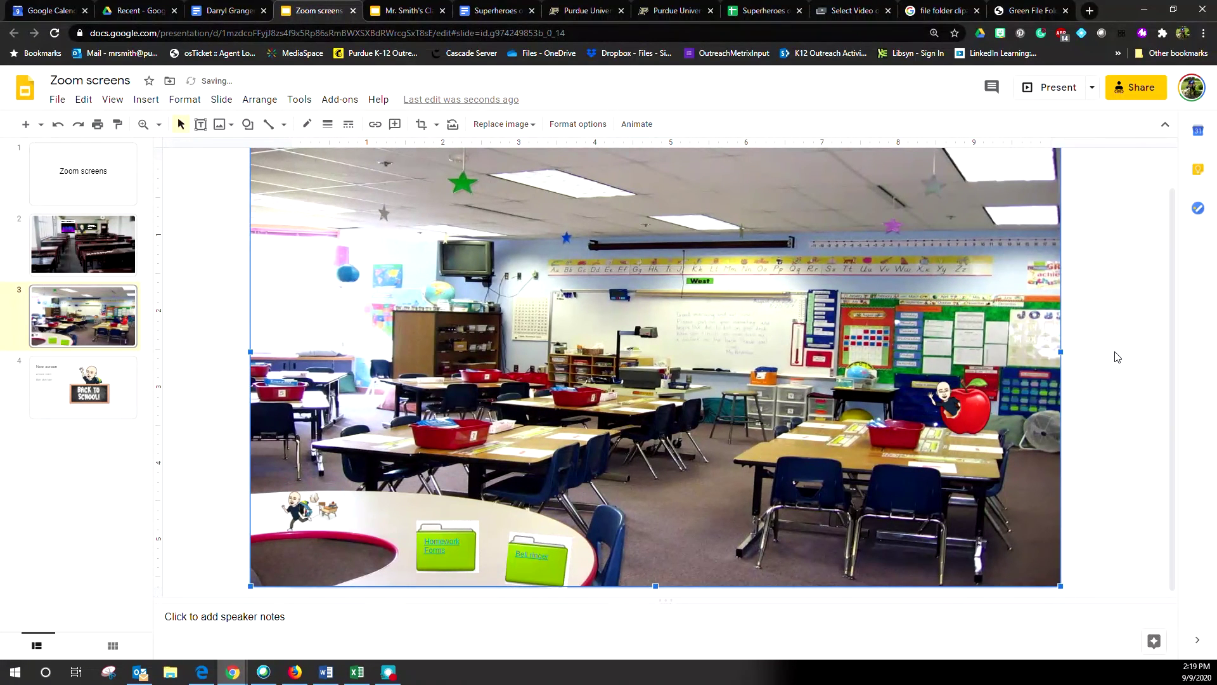
pyautogui.moveTo(998, 376); pyautogui.dragTo(994, 379)
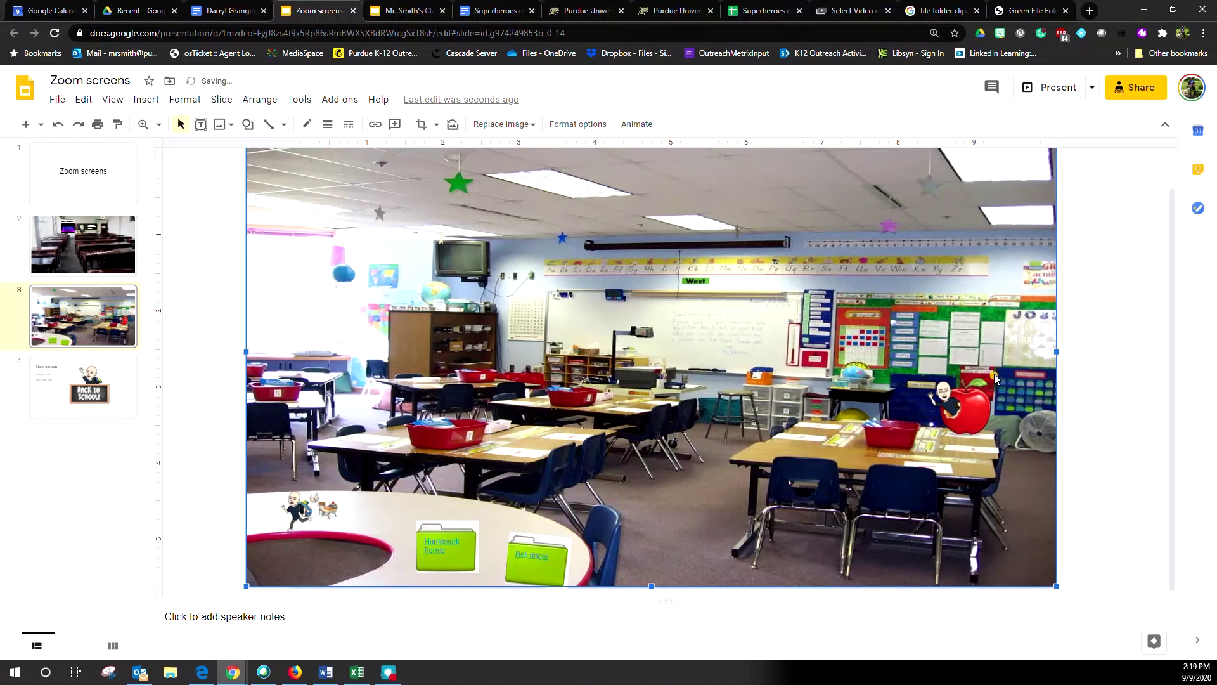
pyautogui.click(302, 511)
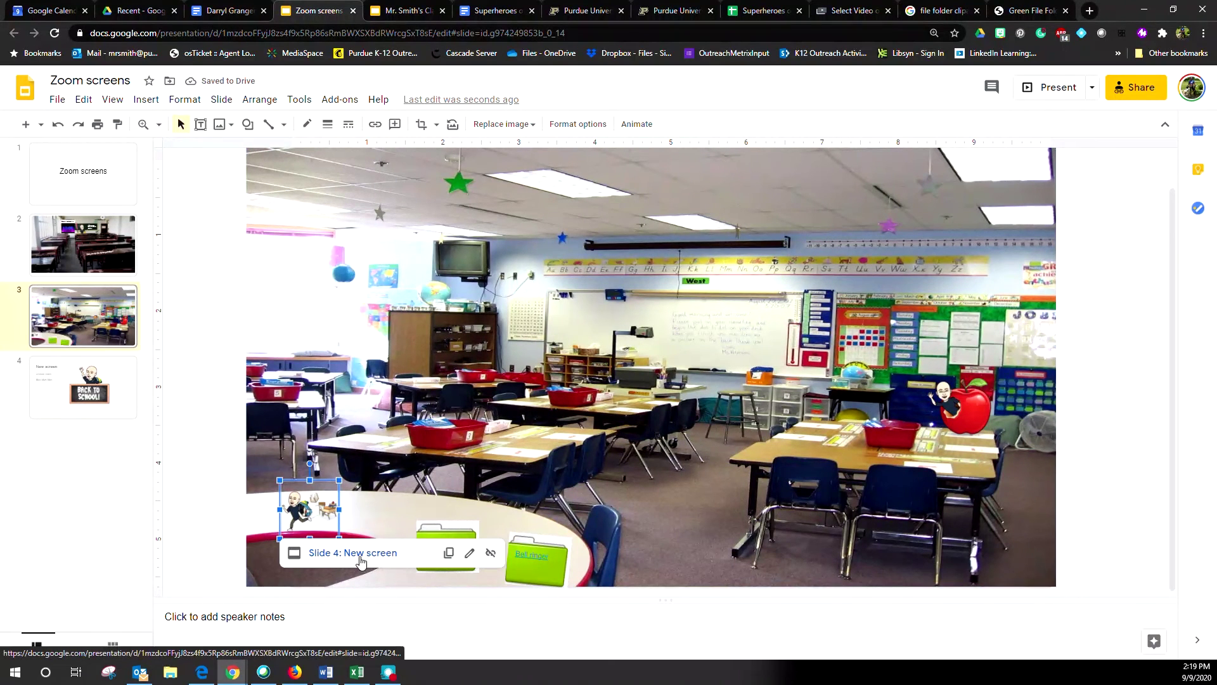
pyautogui.click(326, 432)
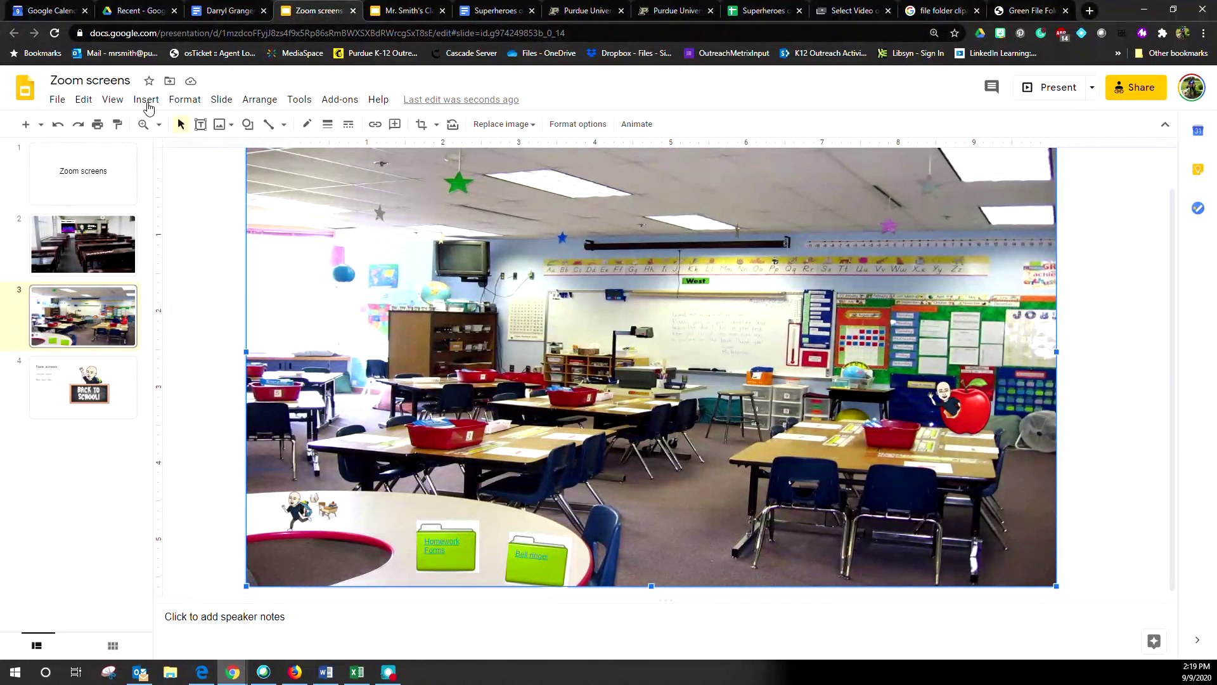
# Step: Add a "Lecture notes" text box beside the running Bitmoji and tilt it upwards along the round table
pyautogui.click(200, 123)
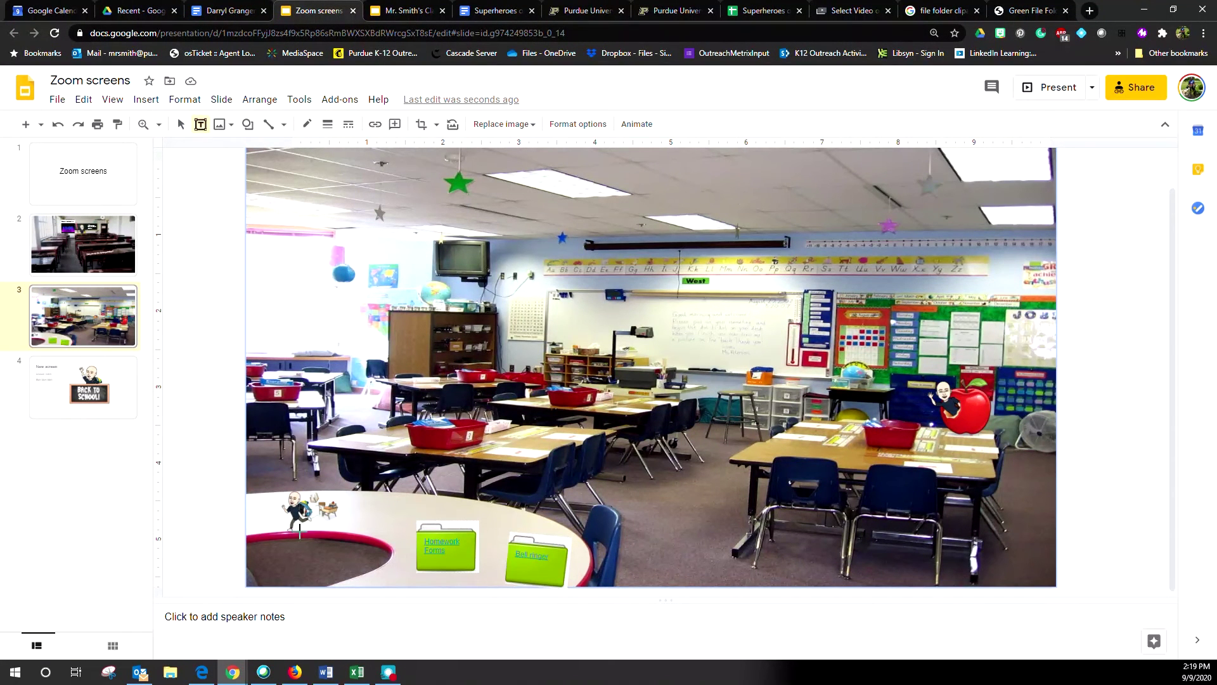
pyautogui.moveTo(310, 525); pyautogui.dragTo(417, 509)
pyautogui.write('Lecture notes')
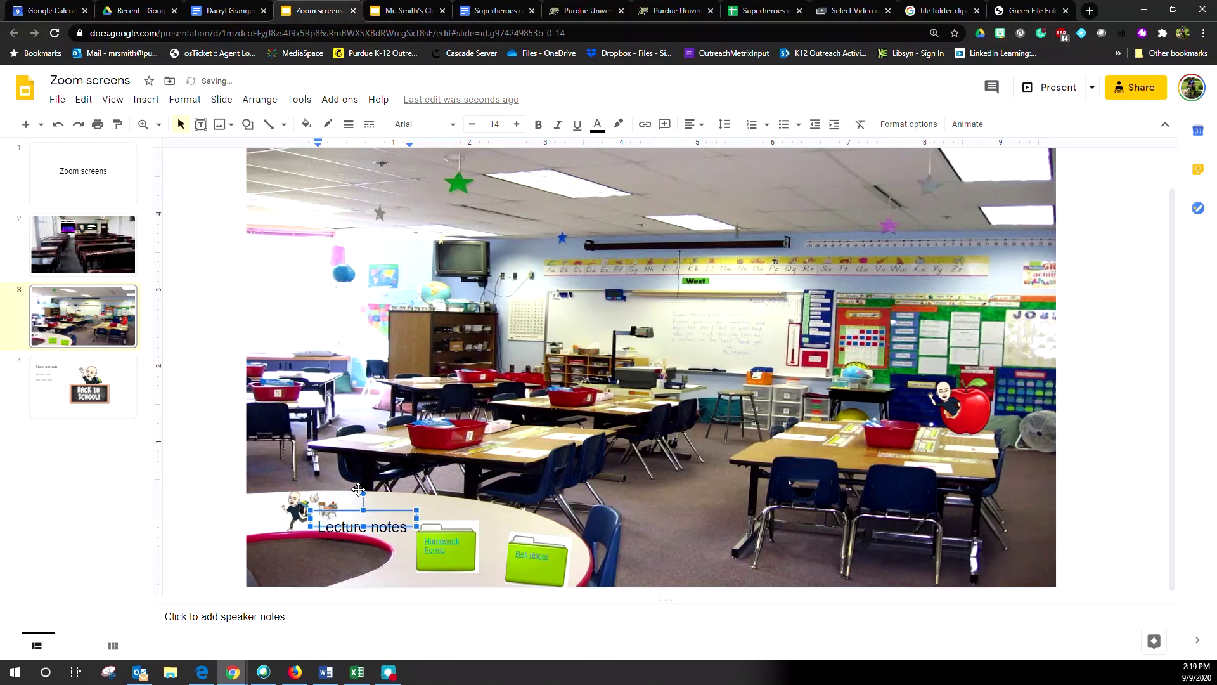
pyautogui.moveTo(363, 493); pyautogui.dragTo(354, 494)
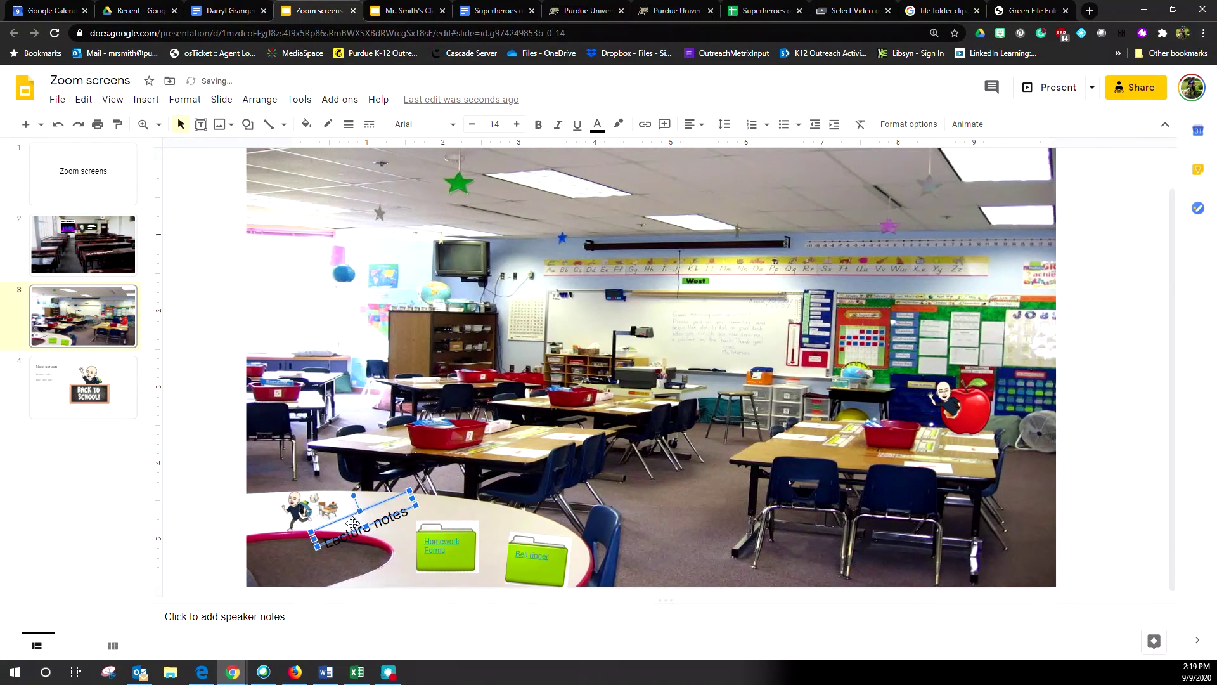
pyautogui.moveTo(348, 516); pyautogui.dragTo(331, 507)
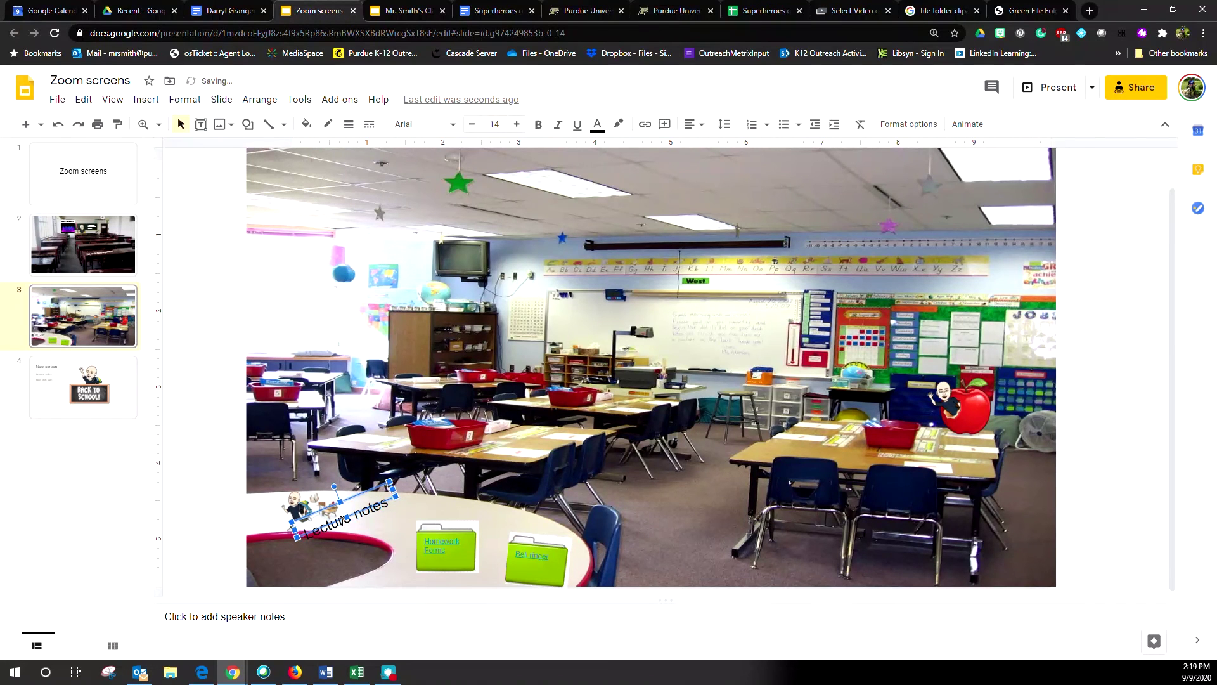
pyautogui.moveTo(346, 517); pyautogui.dragTo(350, 526)
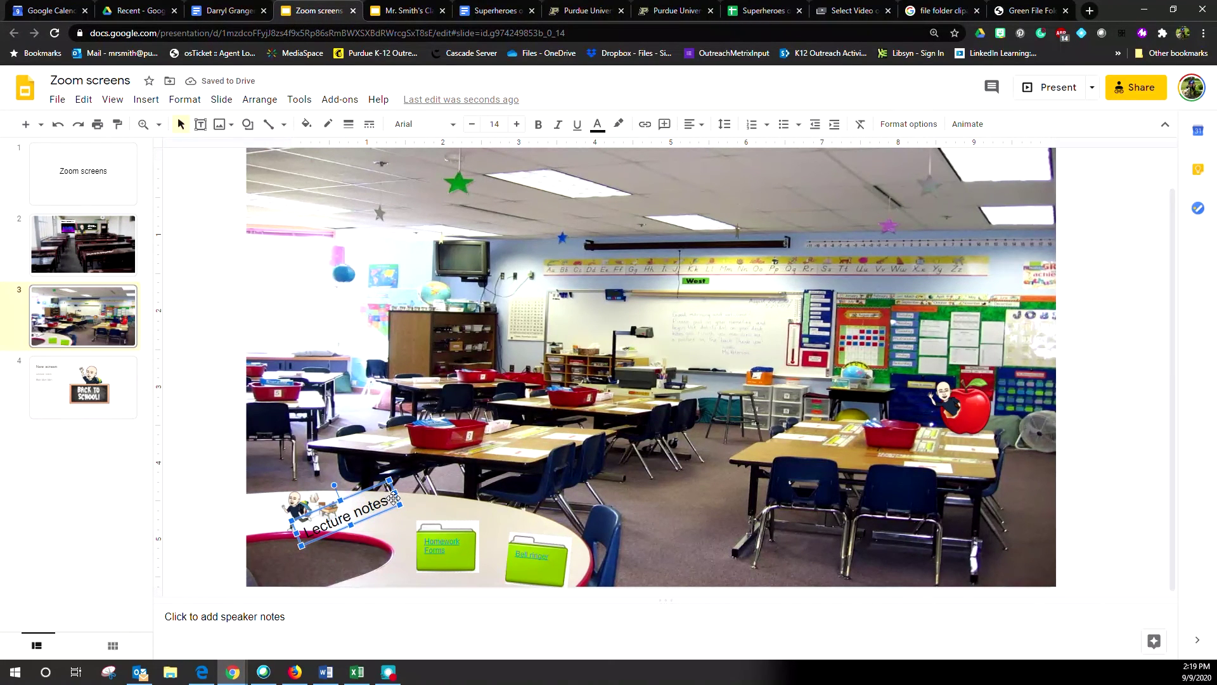
pyautogui.moveTo(350, 494); pyautogui.dragTo(353, 494)
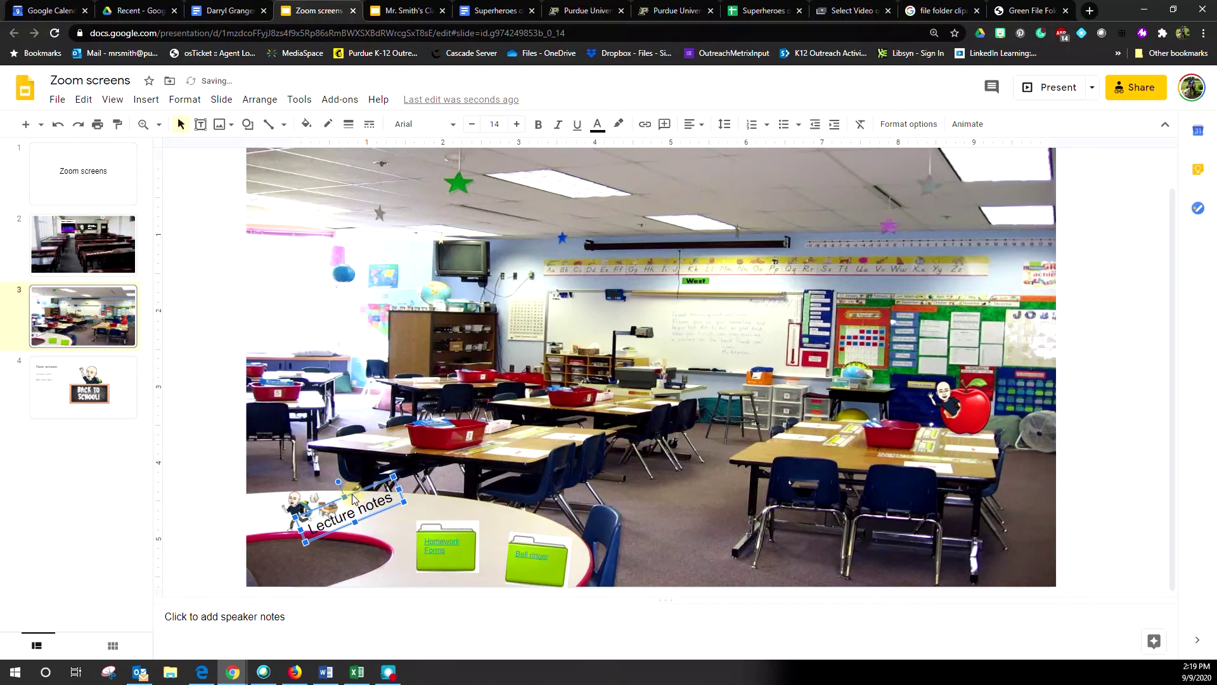
# Step: Set the "Lecture notes" text to size 13 in red and nudge its box slightly up
pyautogui.click(471, 123)
pyautogui.click(597, 124)
pyautogui.click(619, 166)
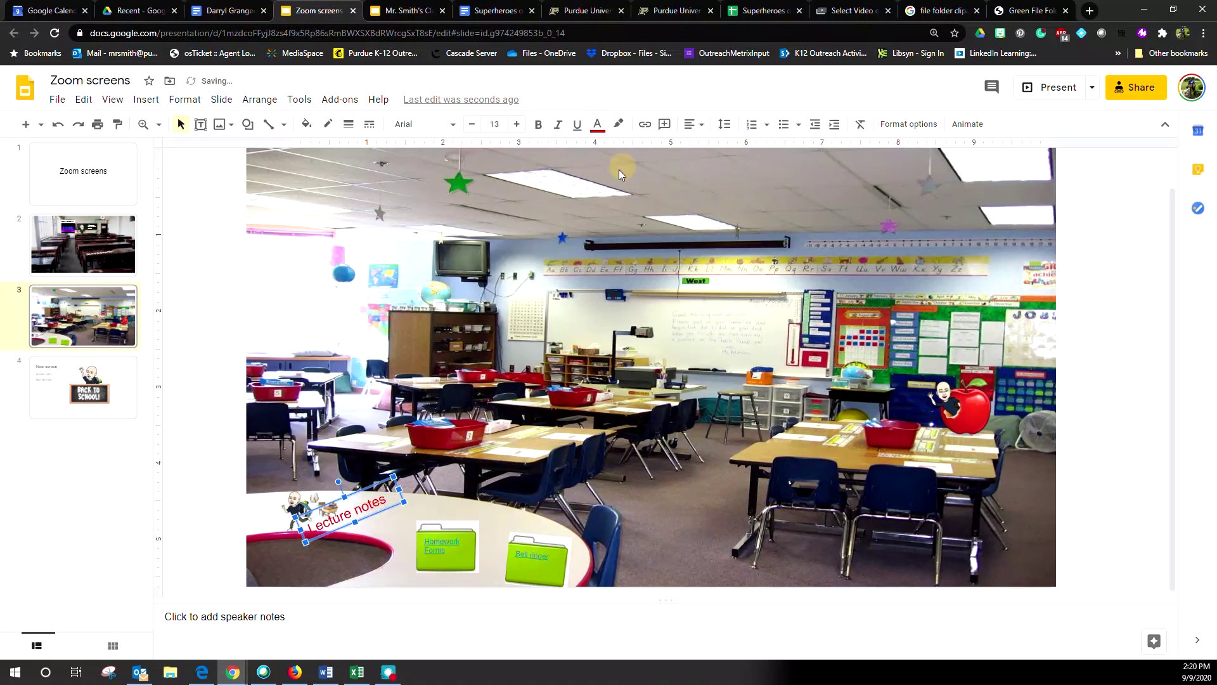
pyautogui.click(489, 465)
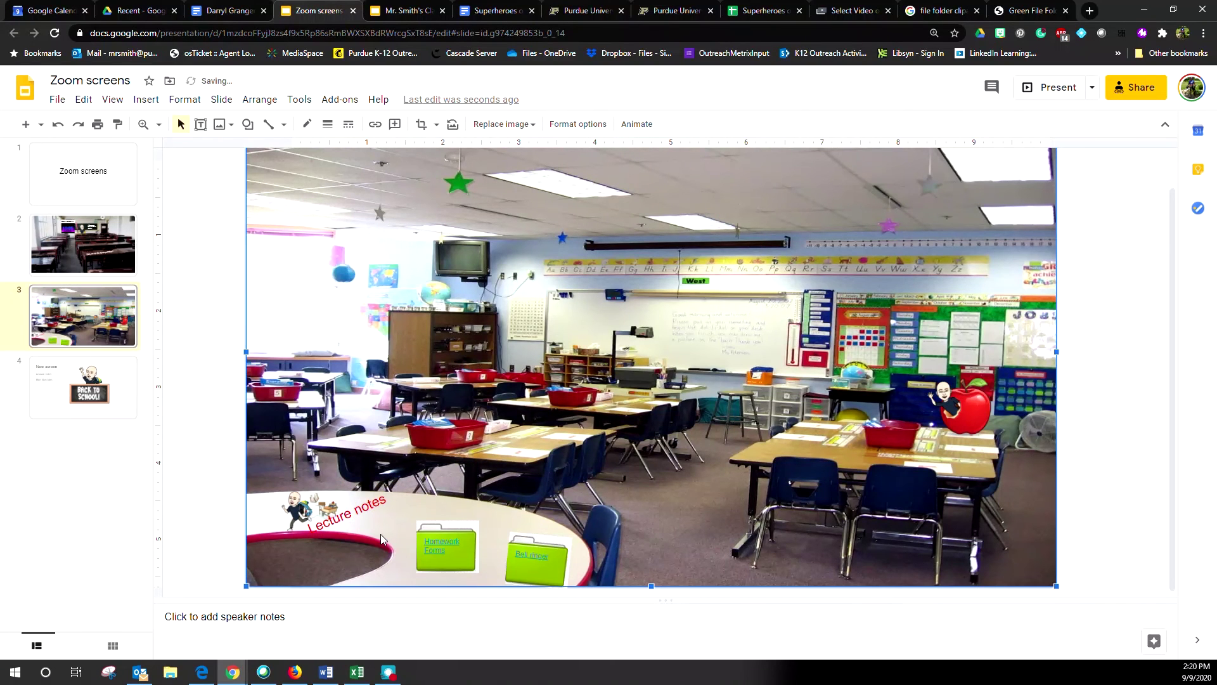
pyautogui.click(344, 513)
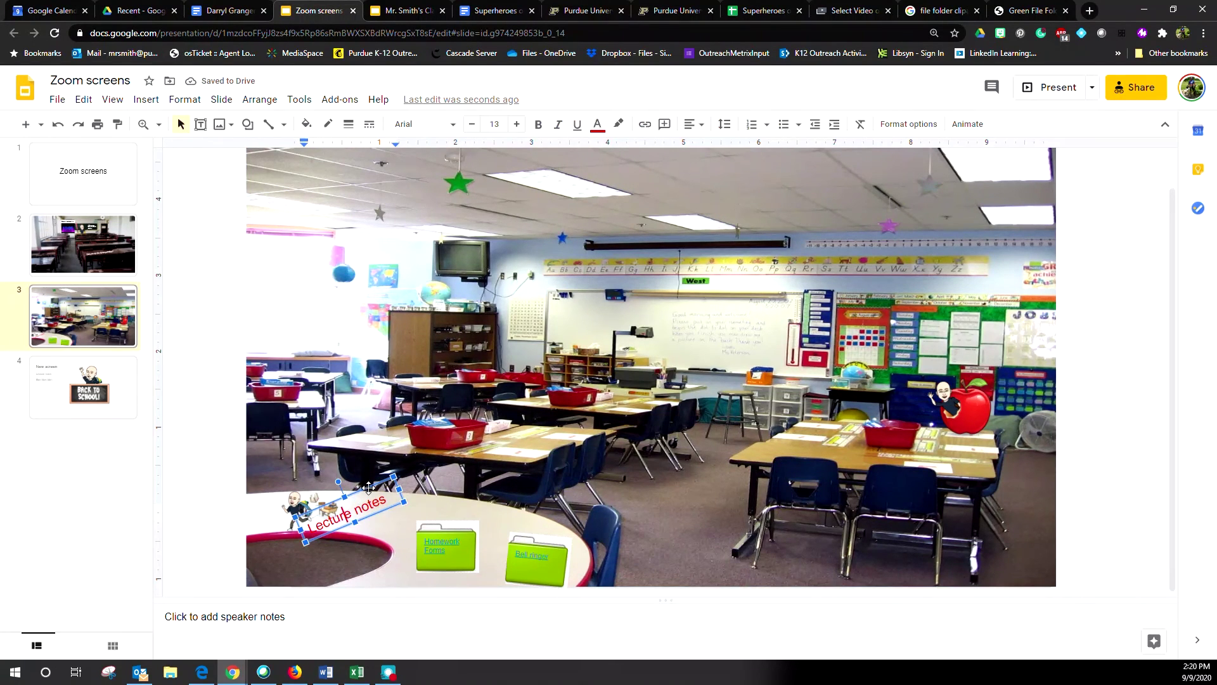
pyautogui.moveTo(368, 488); pyautogui.dragTo(371, 484)
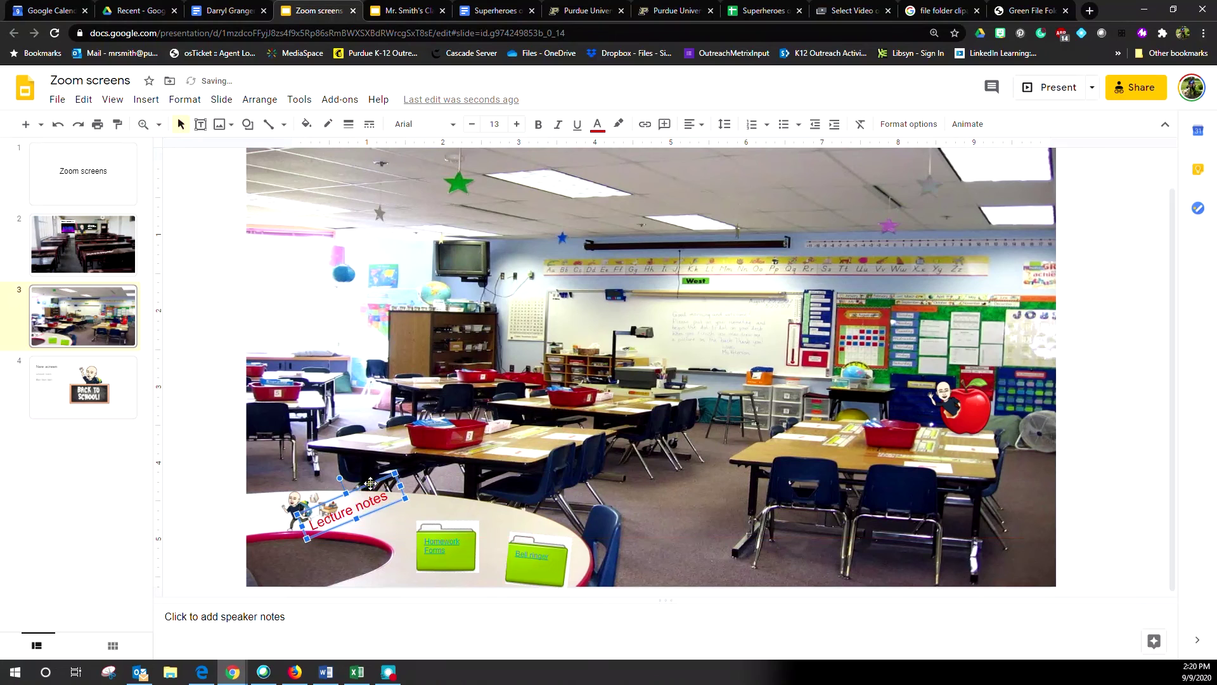
pyautogui.click(466, 495)
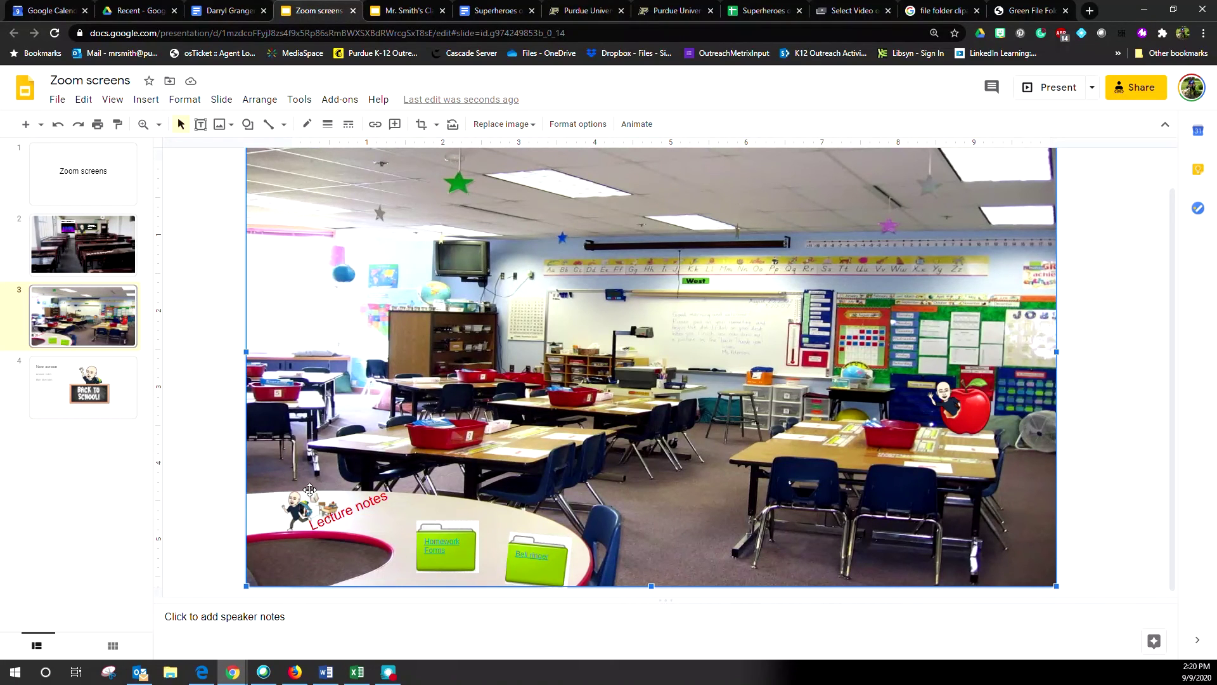
# Step: Bring the running Bitmoji in front of the "Lecture notes" text box and check its link preview
pyautogui.click(293, 507)
pyautogui.click(292, 507)
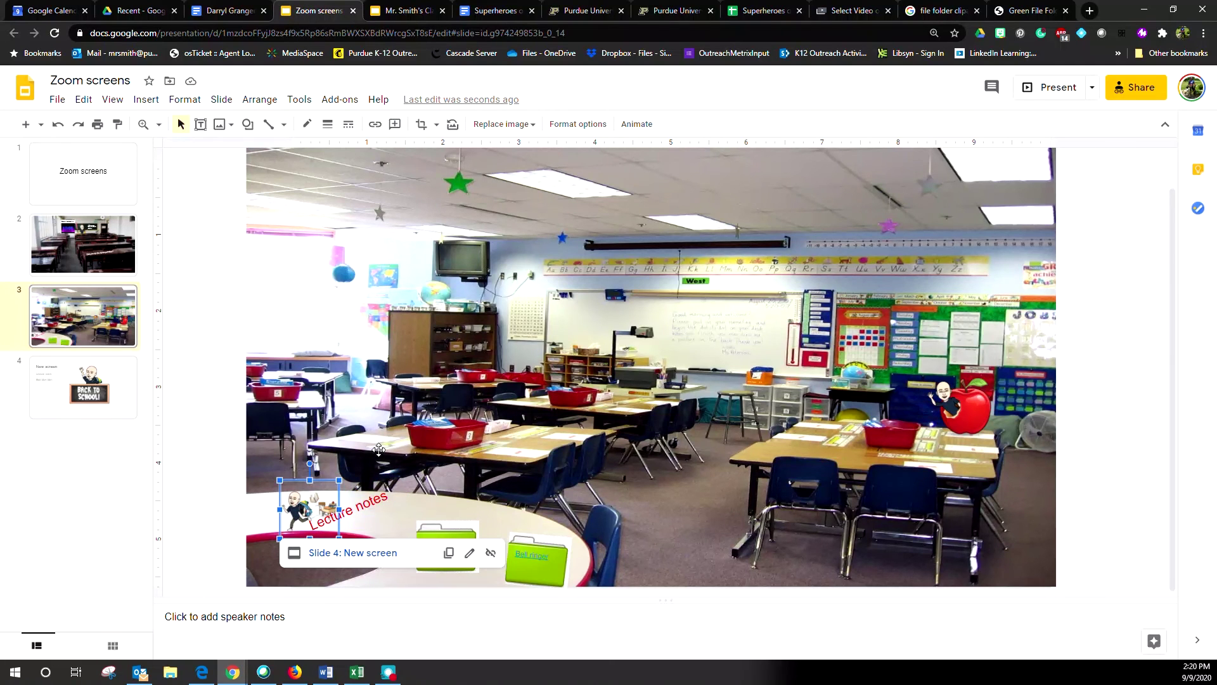
pyautogui.click(366, 507)
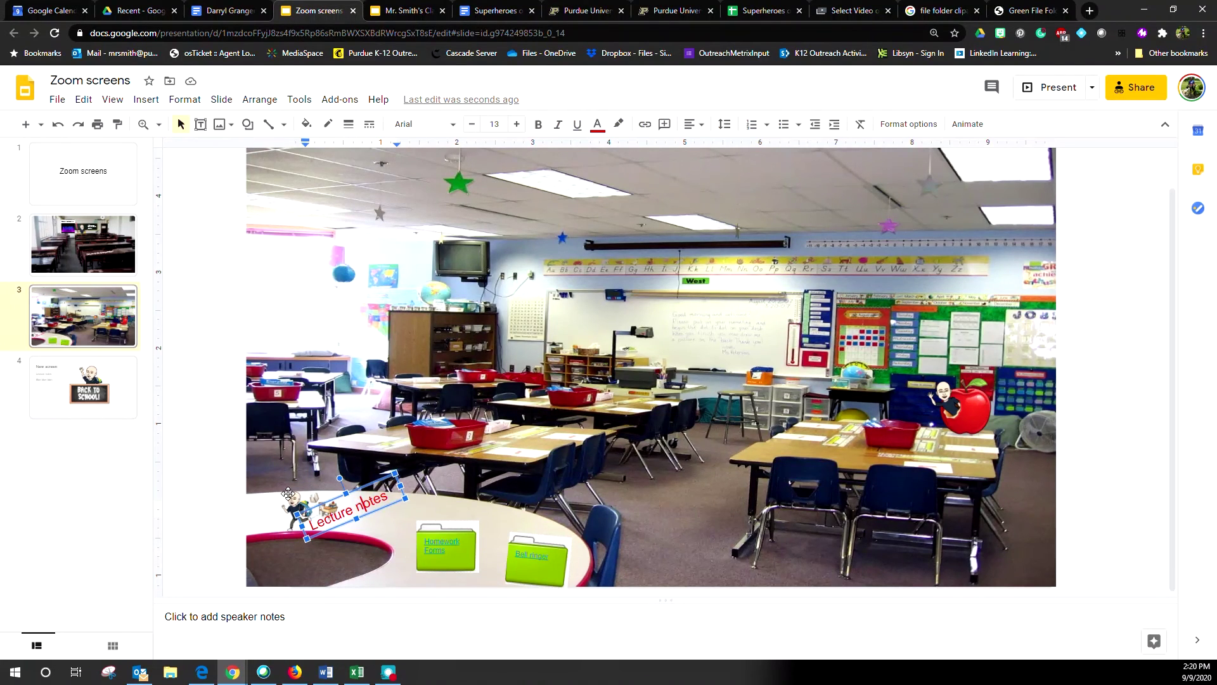
pyautogui.click(308, 497)
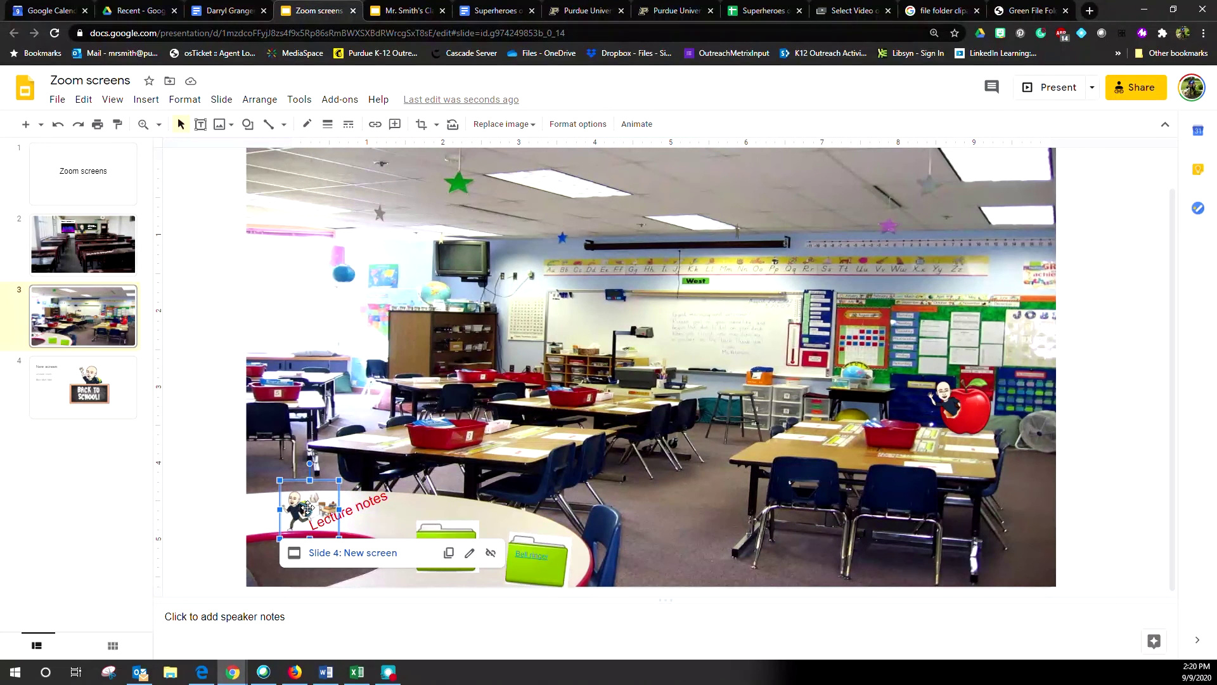
pyautogui.click(260, 101)
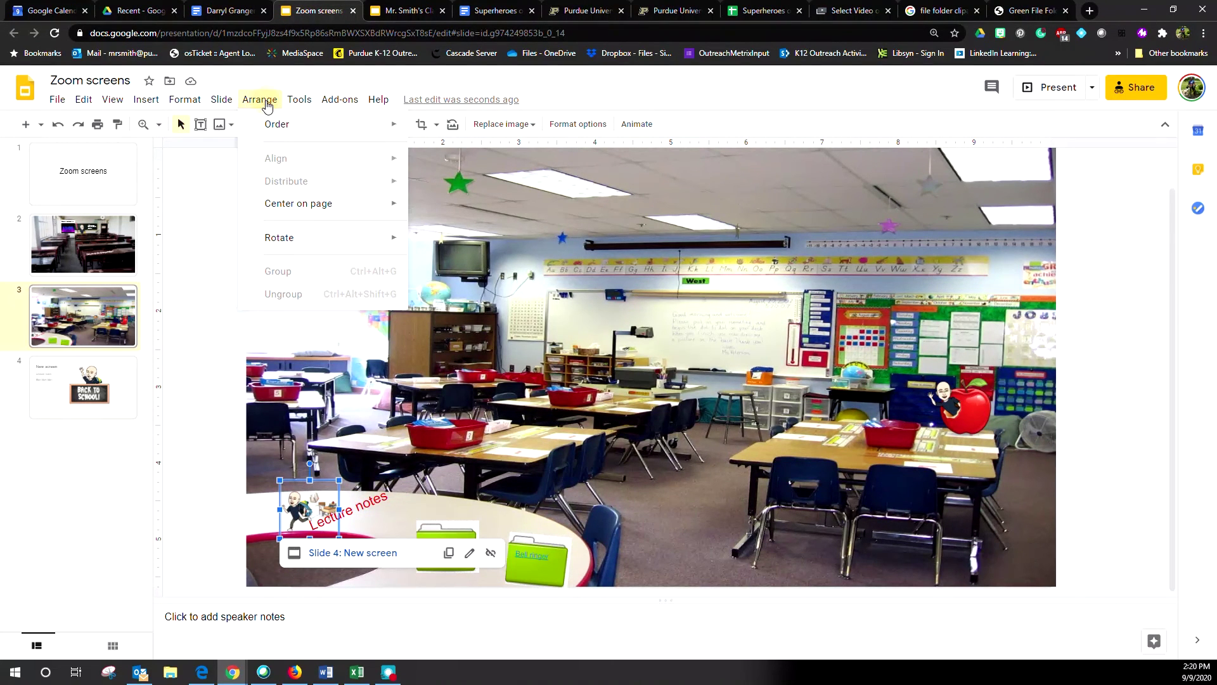
pyautogui.moveTo(285, 125)
pyautogui.click(463, 128)
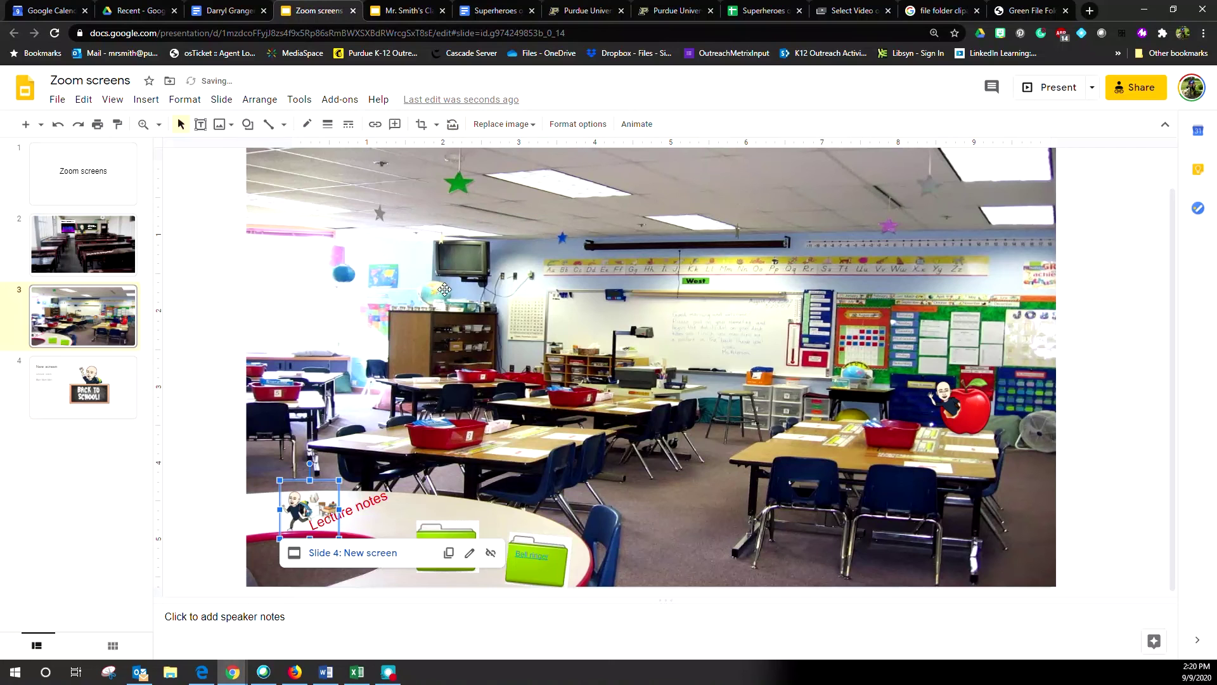
pyautogui.click(448, 444)
pyautogui.click(327, 501)
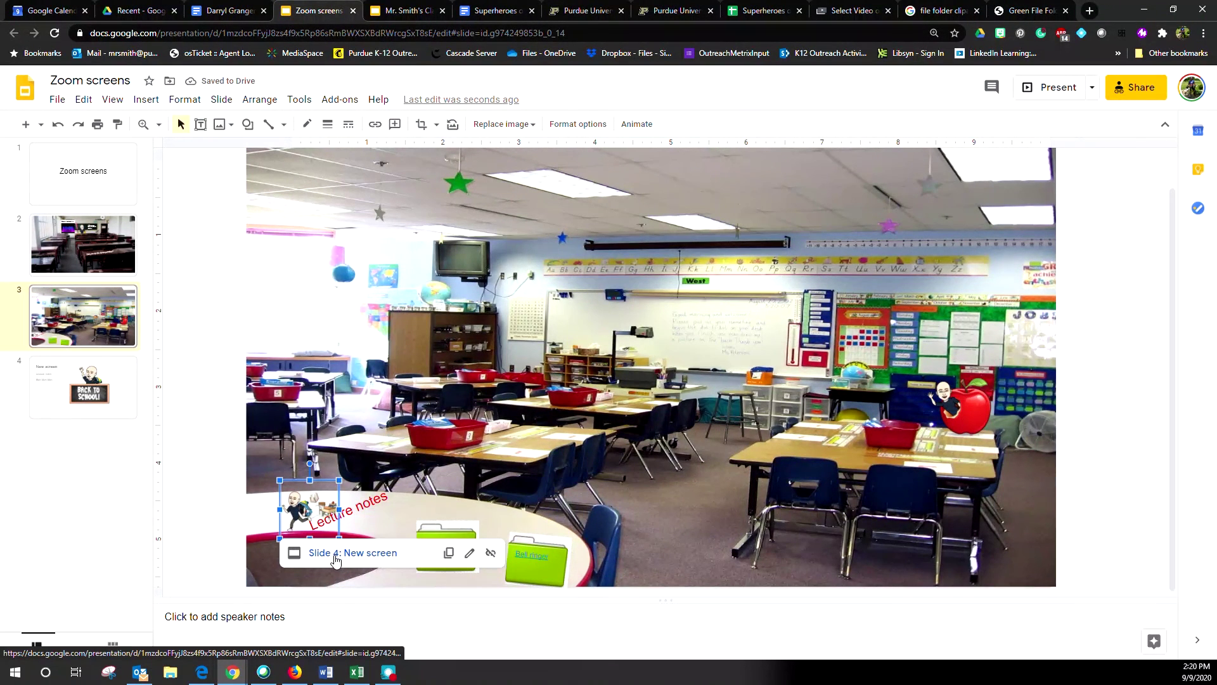
pyautogui.click(407, 484)
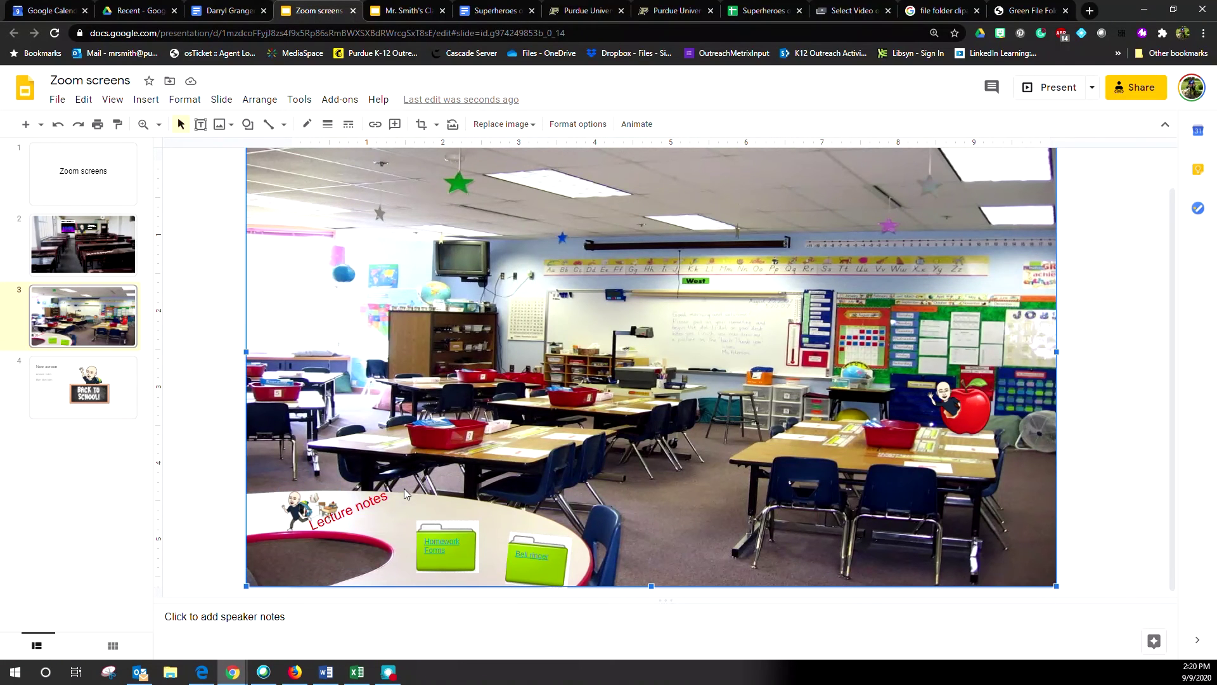
# Step: Present the third slide, follow the running Bitmoji's link to test it and exit the presentation
pyautogui.click(321, 516)
pyautogui.click(1052, 87)
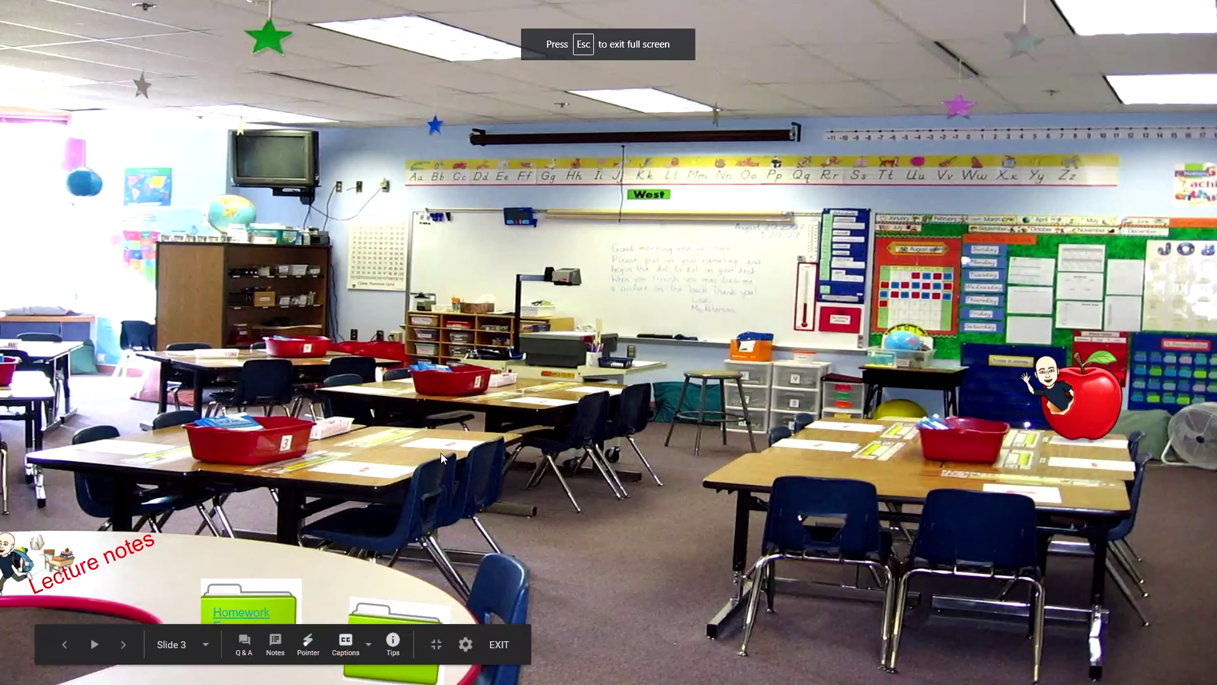
pyautogui.click(44, 563)
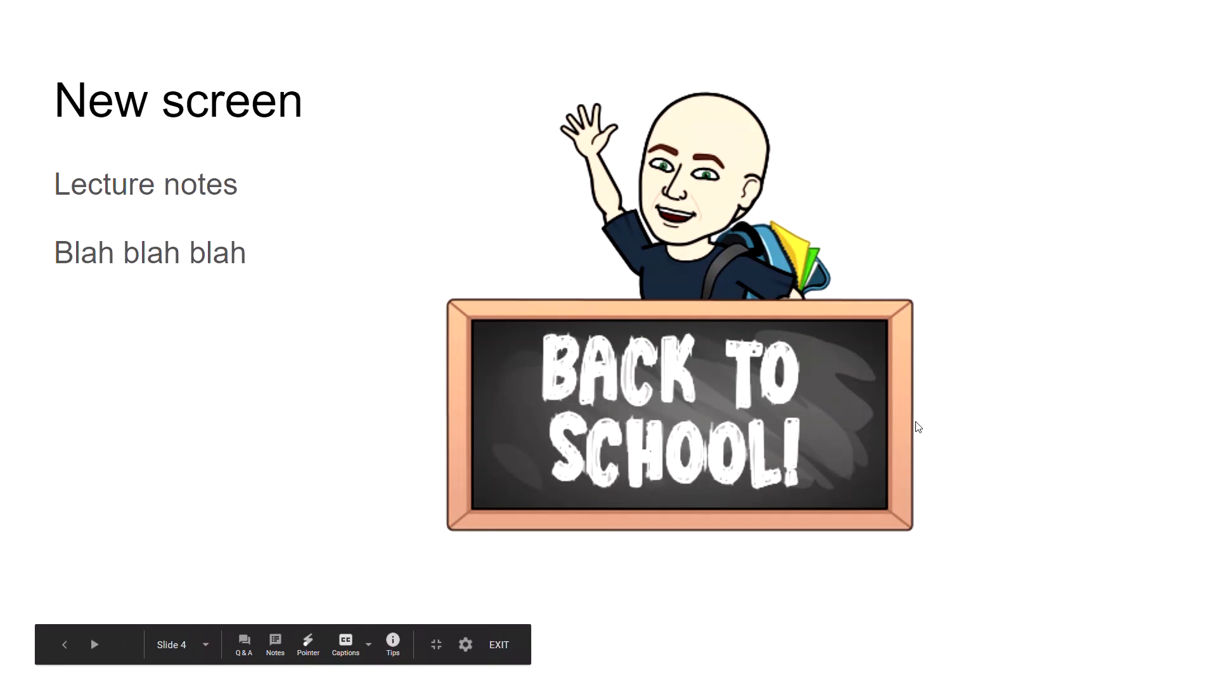
pyautogui.press('Escape')
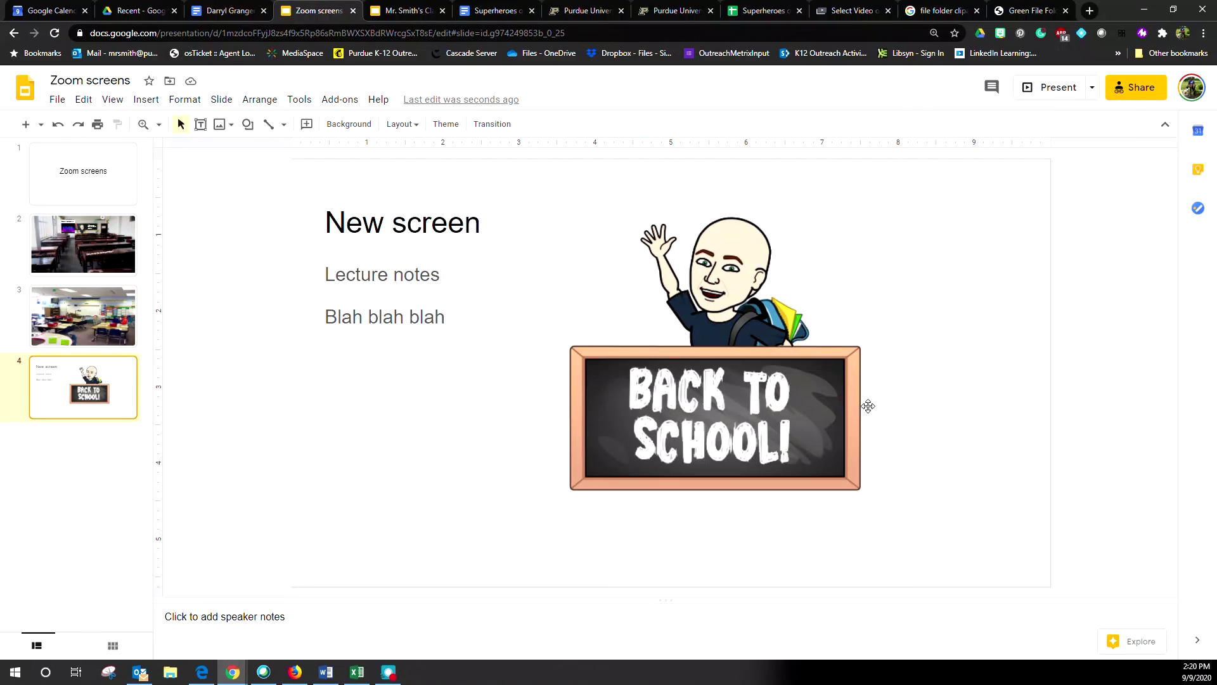
# Step: On the third slide, enlarge the apple Bitmoji slightly and place it over the bulletin board on the back wall
pyautogui.click(95, 310)
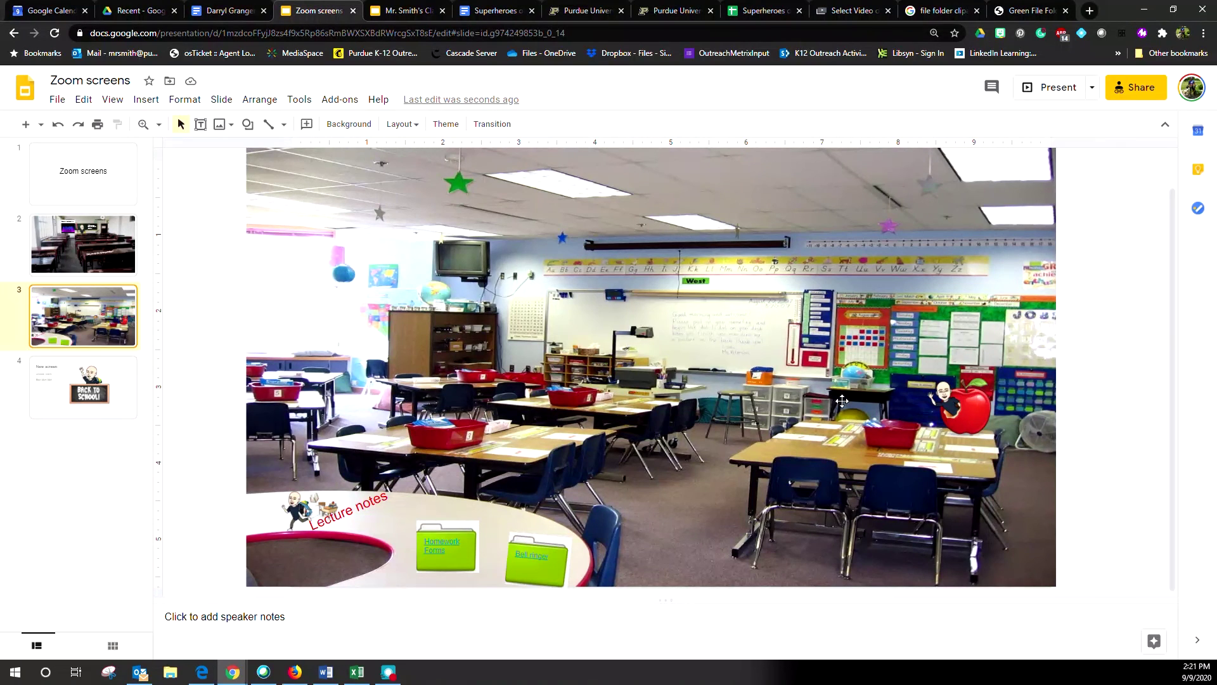
pyautogui.click(970, 411)
pyautogui.moveTo(871, 291); pyautogui.dragTo(866, 285)
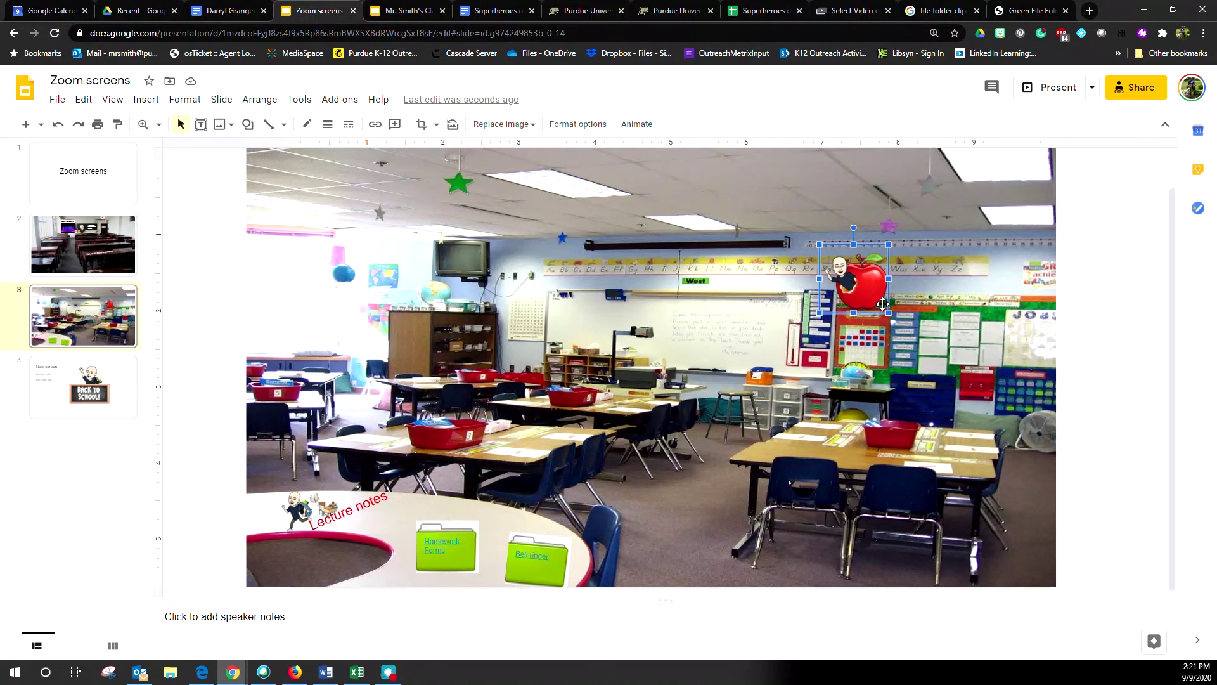
pyautogui.moveTo(888, 313); pyautogui.dragTo(906, 330)
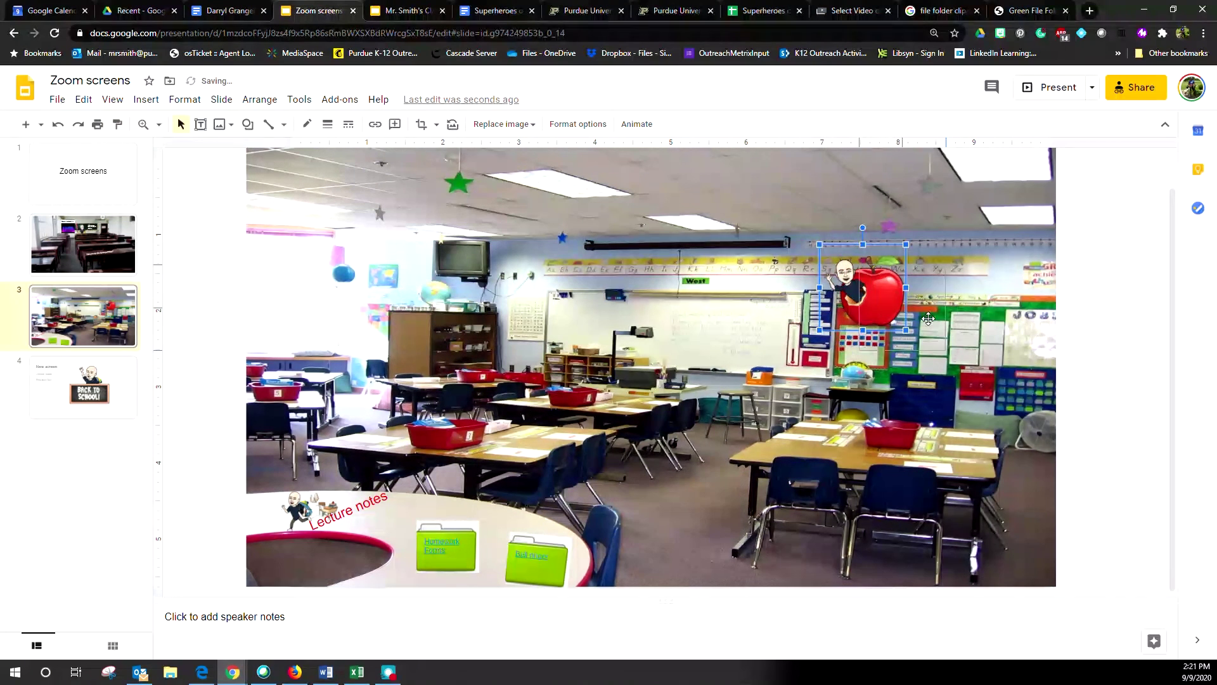
pyautogui.moveTo(878, 289); pyautogui.dragTo(937, 338)
pyautogui.click(1028, 446)
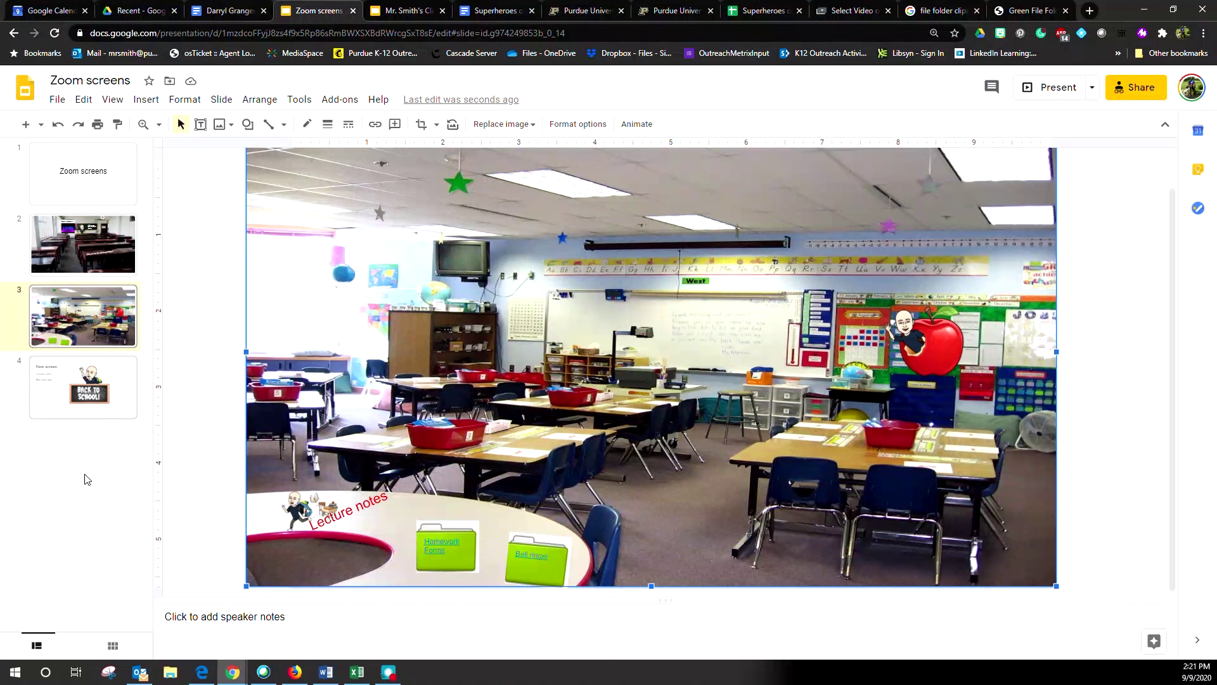
# Step: View the second slide, then switch to the other classroom presentation and show its fifth slide with "Today's assignment"
pyautogui.click(82, 233)
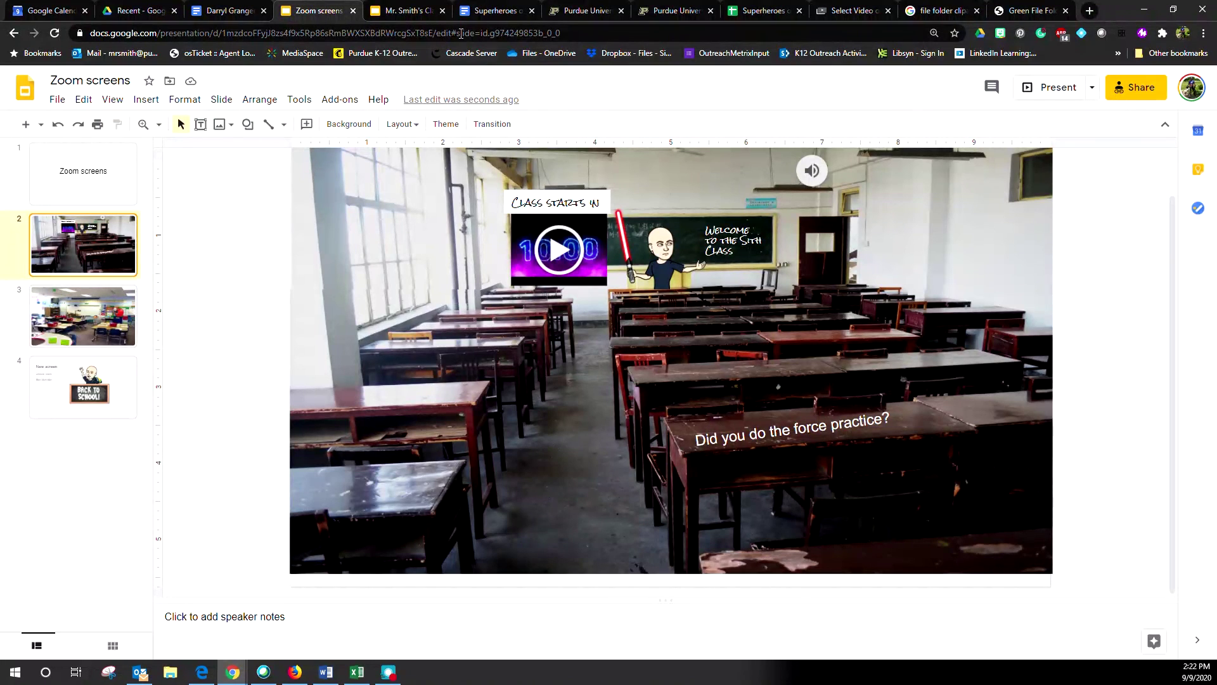
pyautogui.click(407, 12)
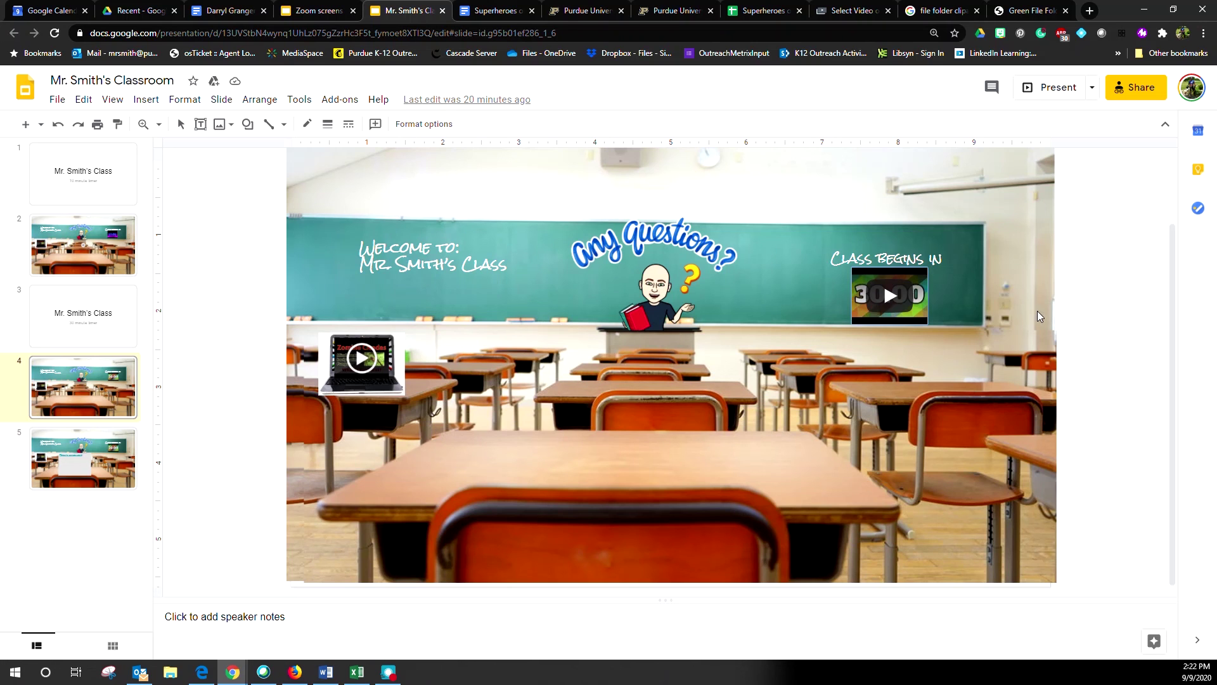
pyautogui.click(98, 460)
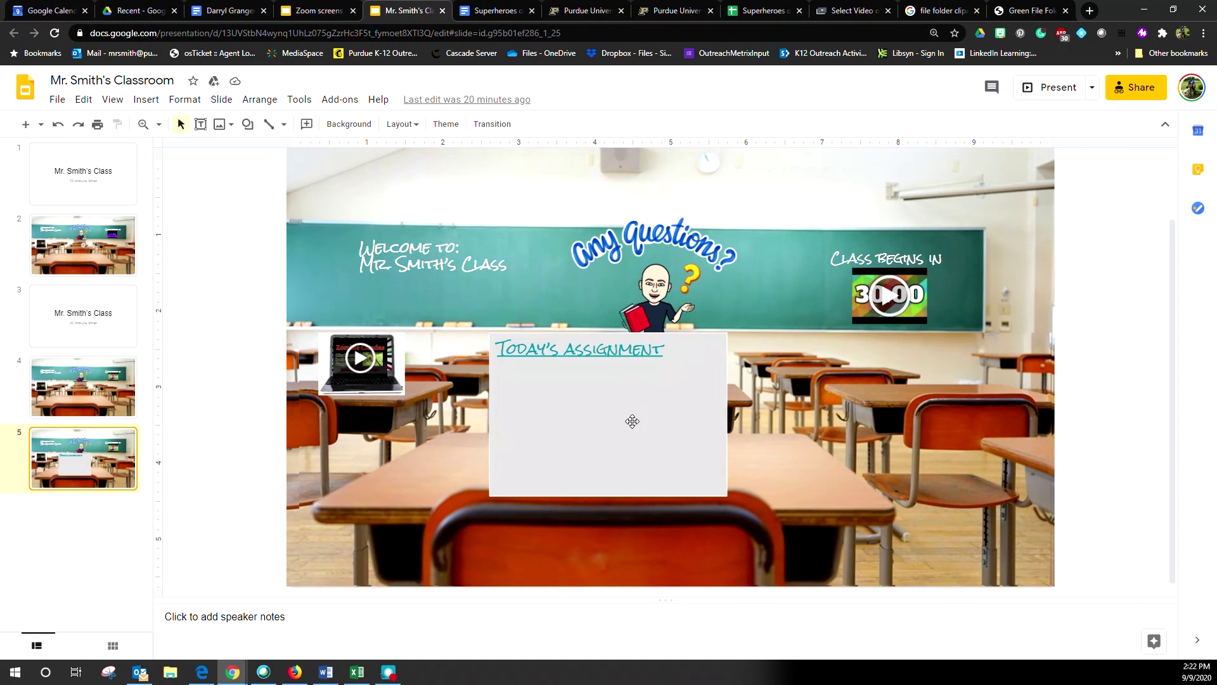